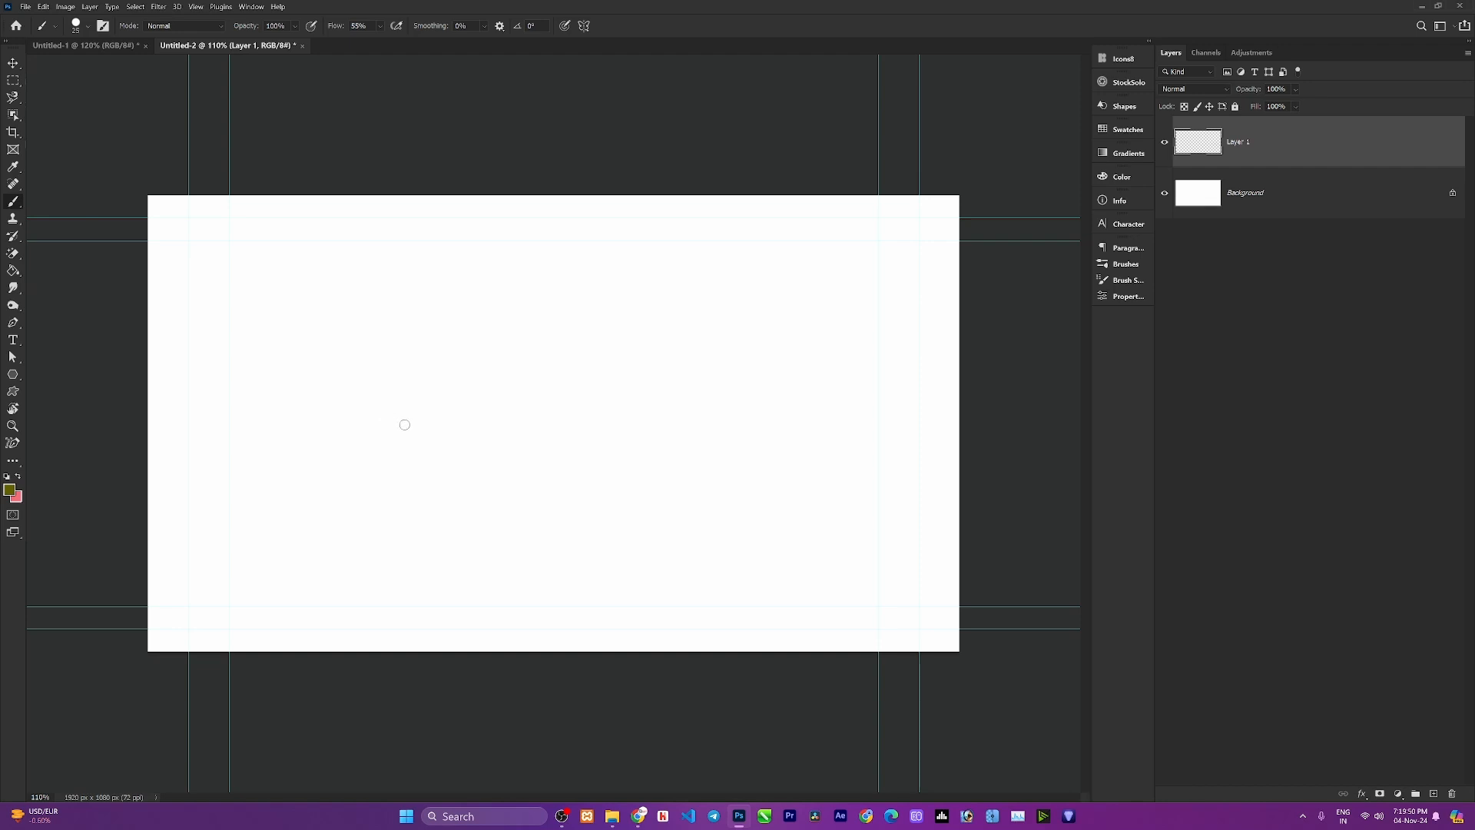
Switch to the Brush Tool.
{"action": "scroll", "coordinate": [405, 425], "scroll_direction": "up", "scroll_amount": 2}
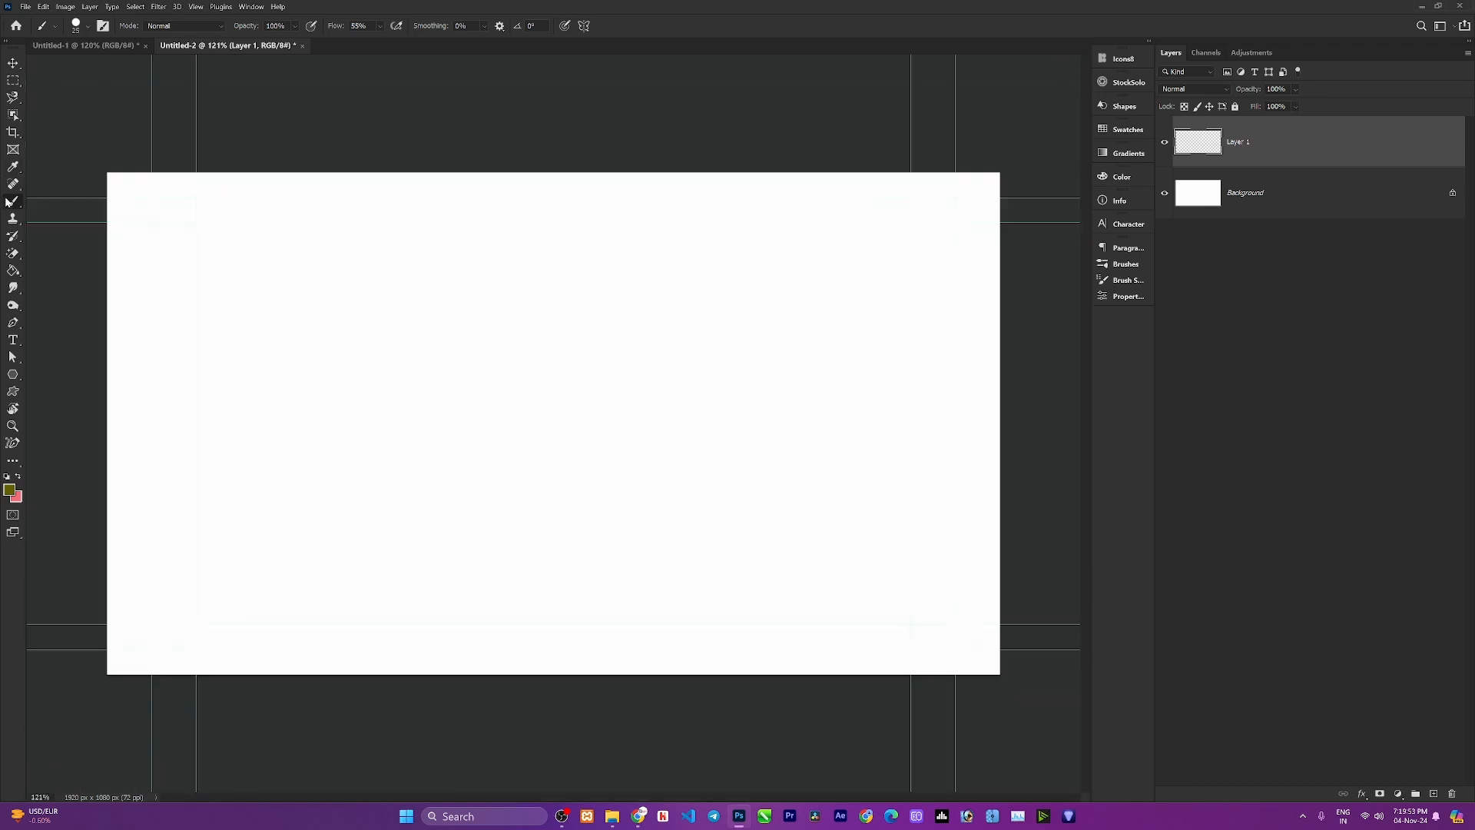
{"action": "right_click", "coordinate": [10, 203]}
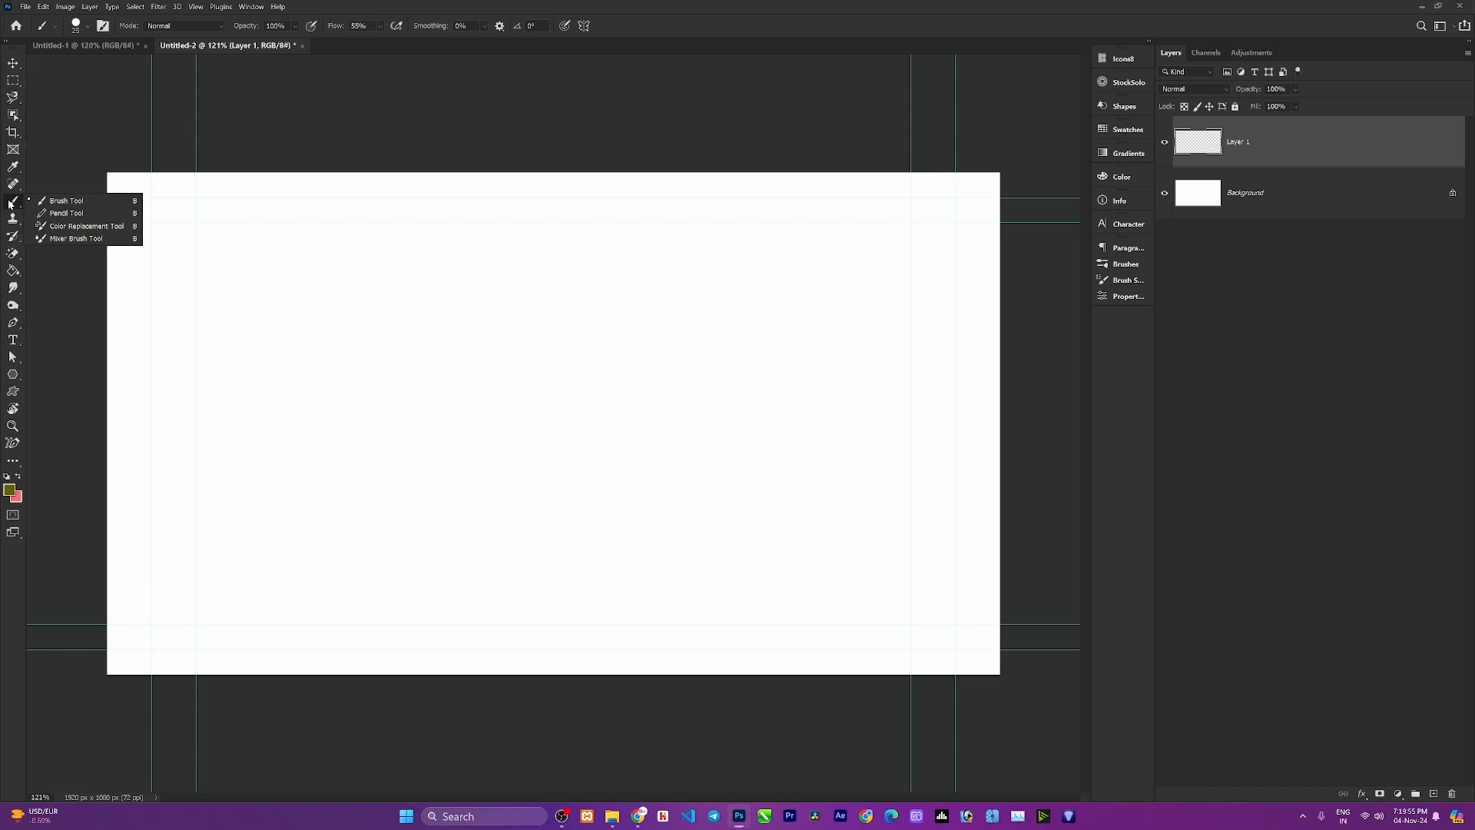
{"action": "left_click", "coordinate": [71, 202]}
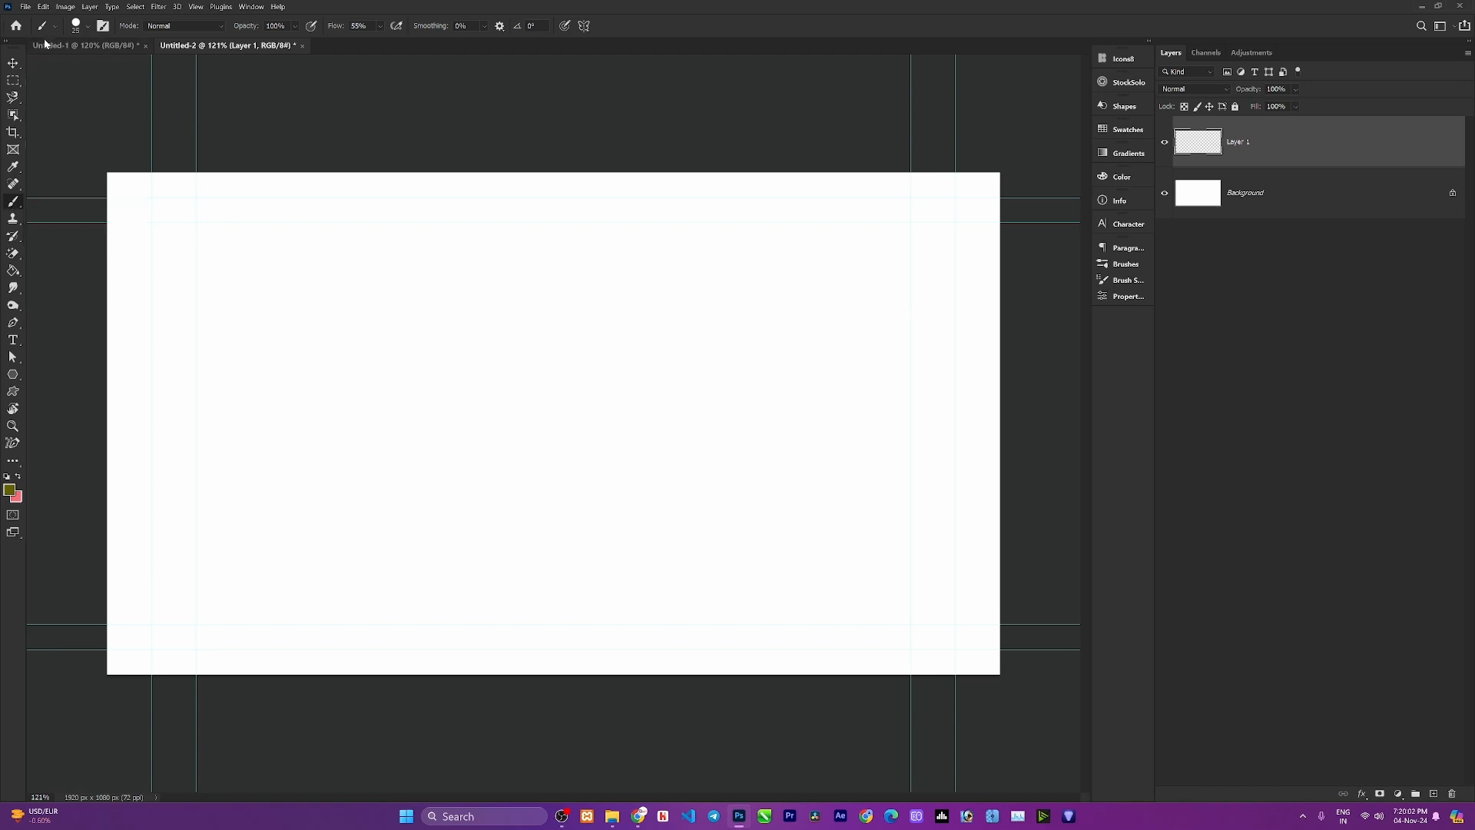
Set the brush size to 57 px.
{"action": "left_click", "coordinate": [85, 26]}
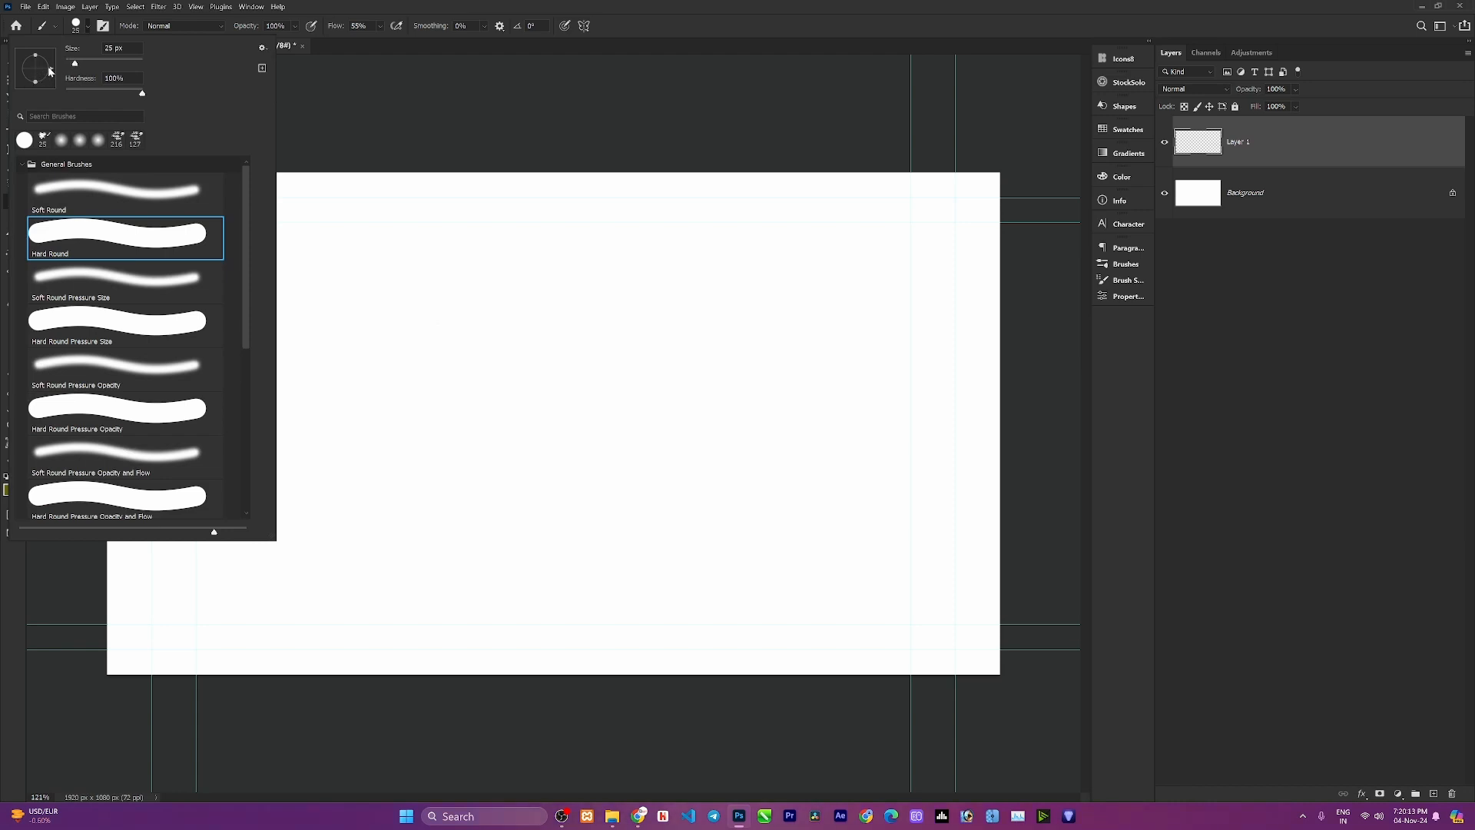
{"action": "left_click_drag", "start_coordinate": [51, 71], "coordinate": [77, 75]}
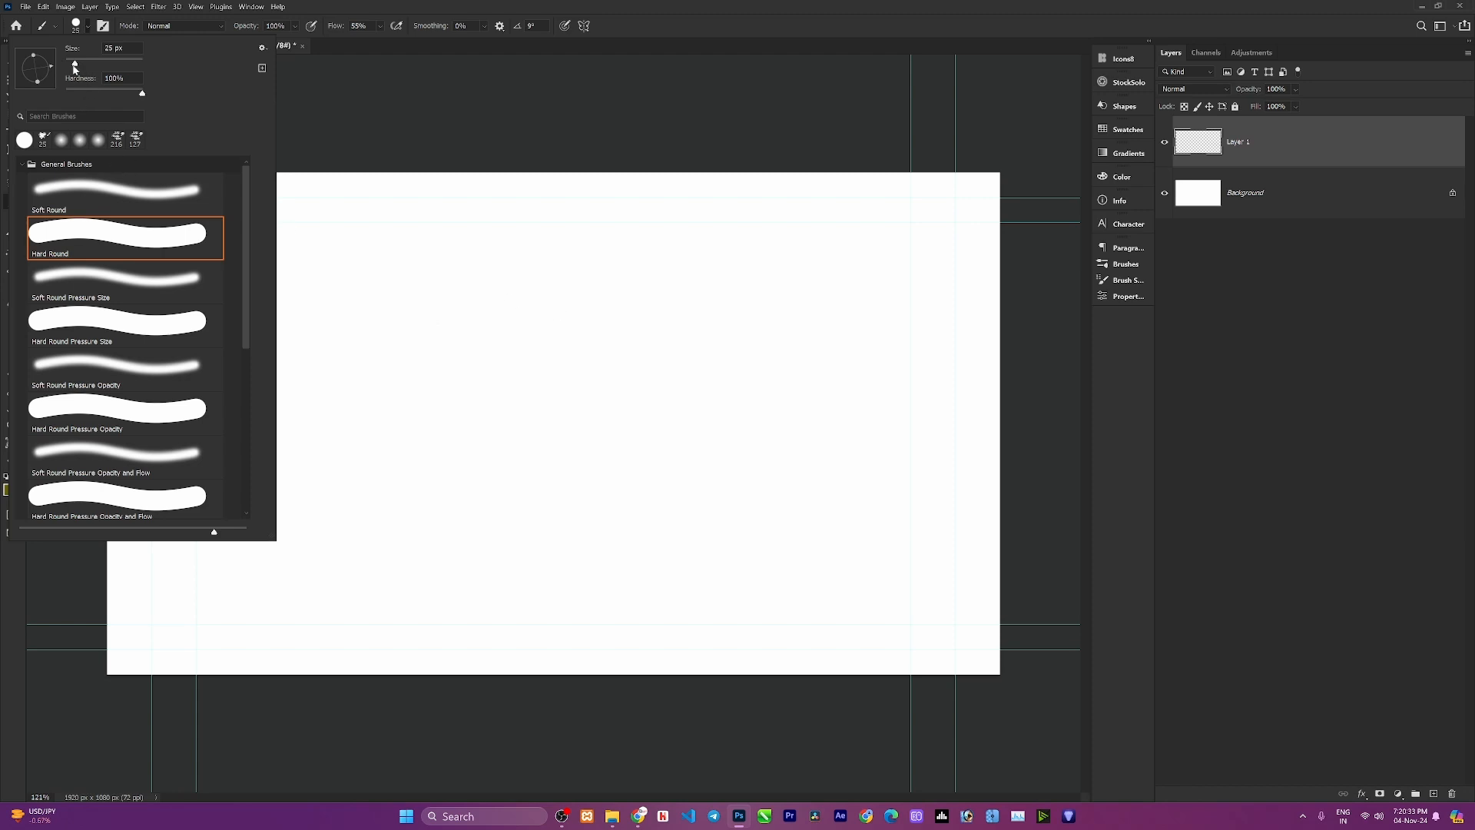
{"action": "left_click_drag", "start_coordinate": [80, 61], "coordinate": [98, 61]}
{"action": "type", "text": "57"}
{"action": "key", "text": "Return"}
Browse the brush preset folders, expanding and collapsing General and Dry Media Brushes.
{"action": "left_click", "coordinate": [22, 164]}
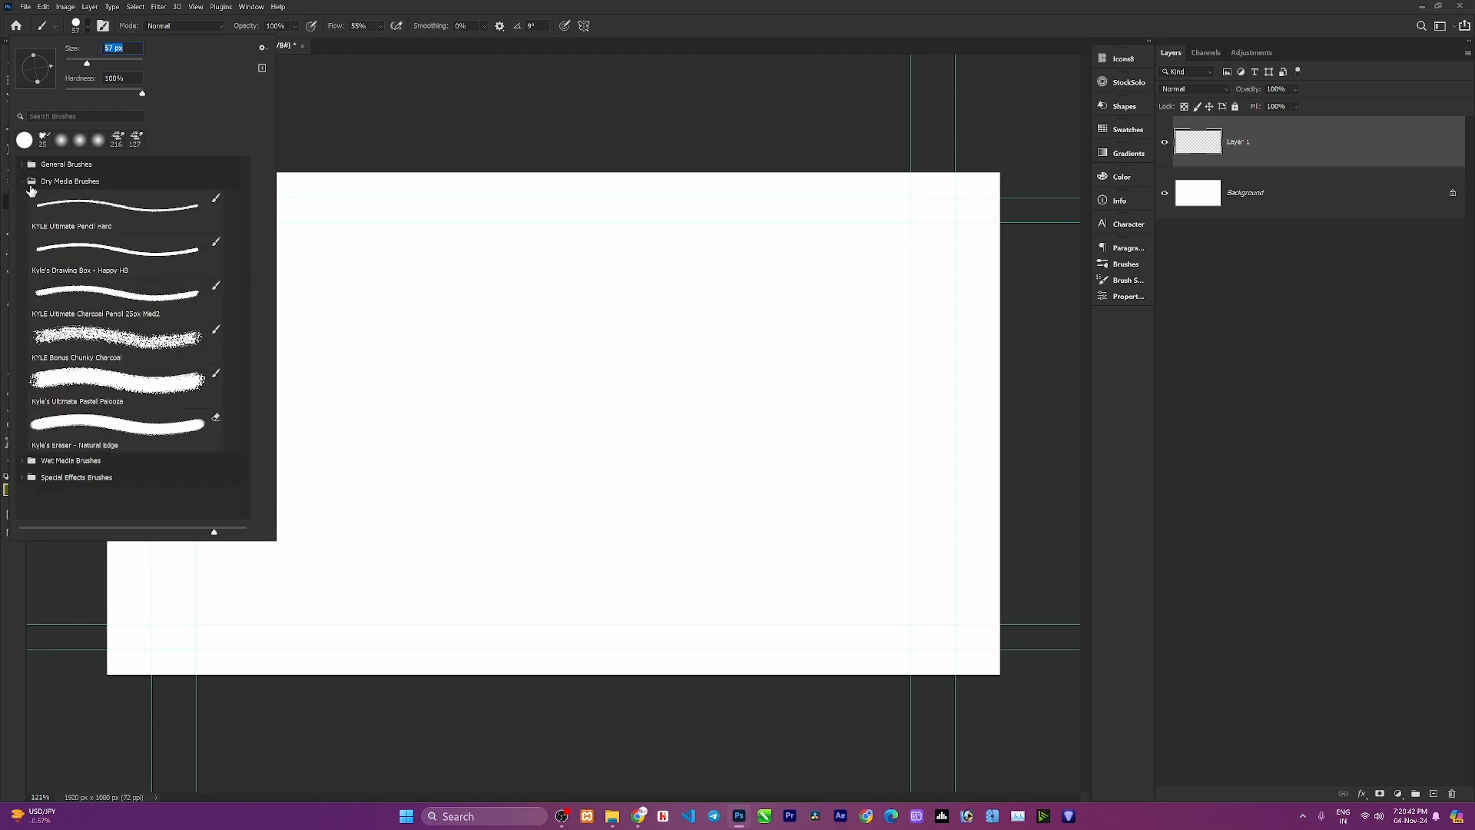
{"action": "left_click", "coordinate": [21, 181]}
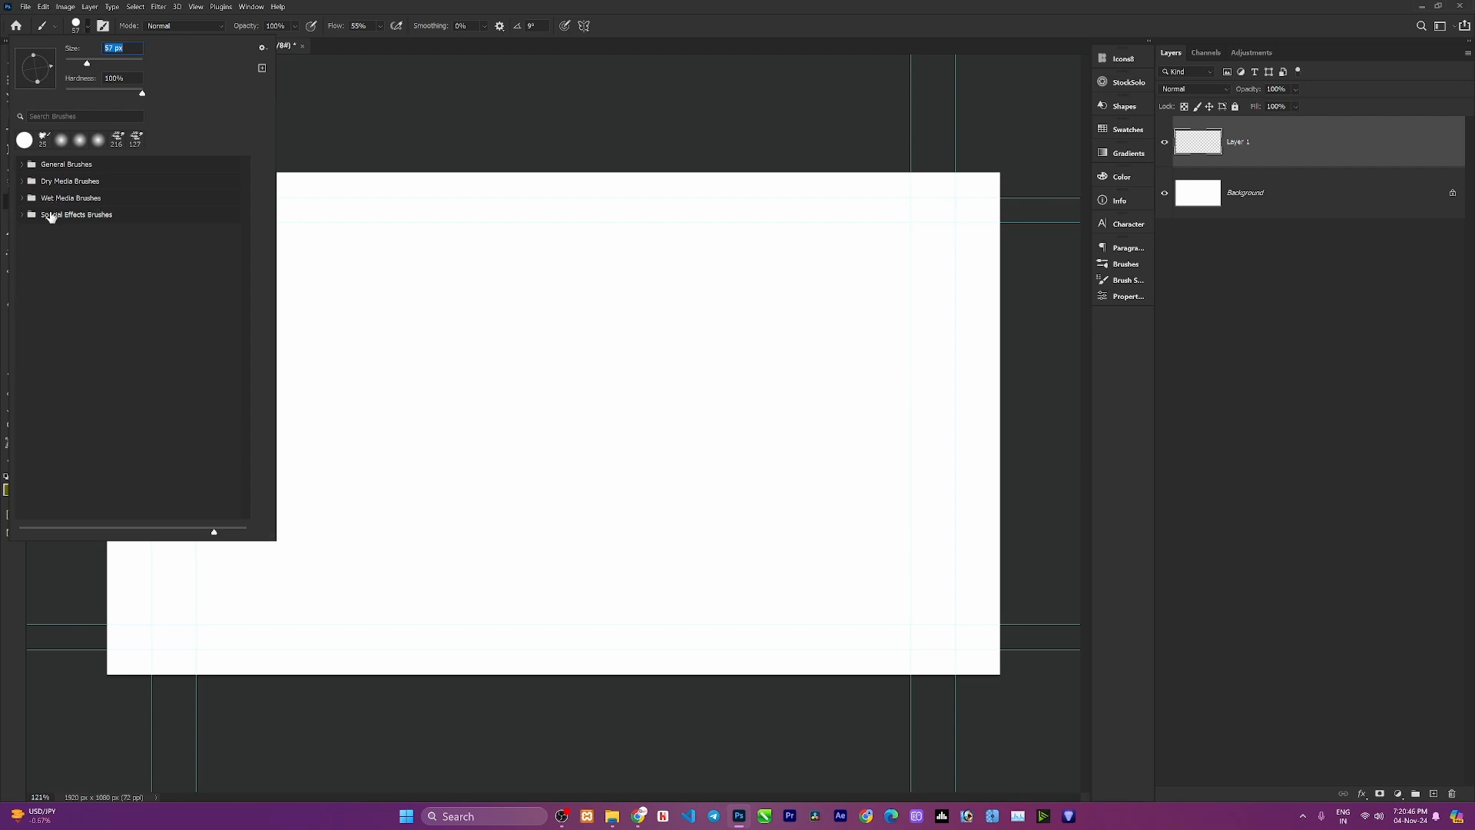
{"action": "left_click", "coordinate": [22, 164]}
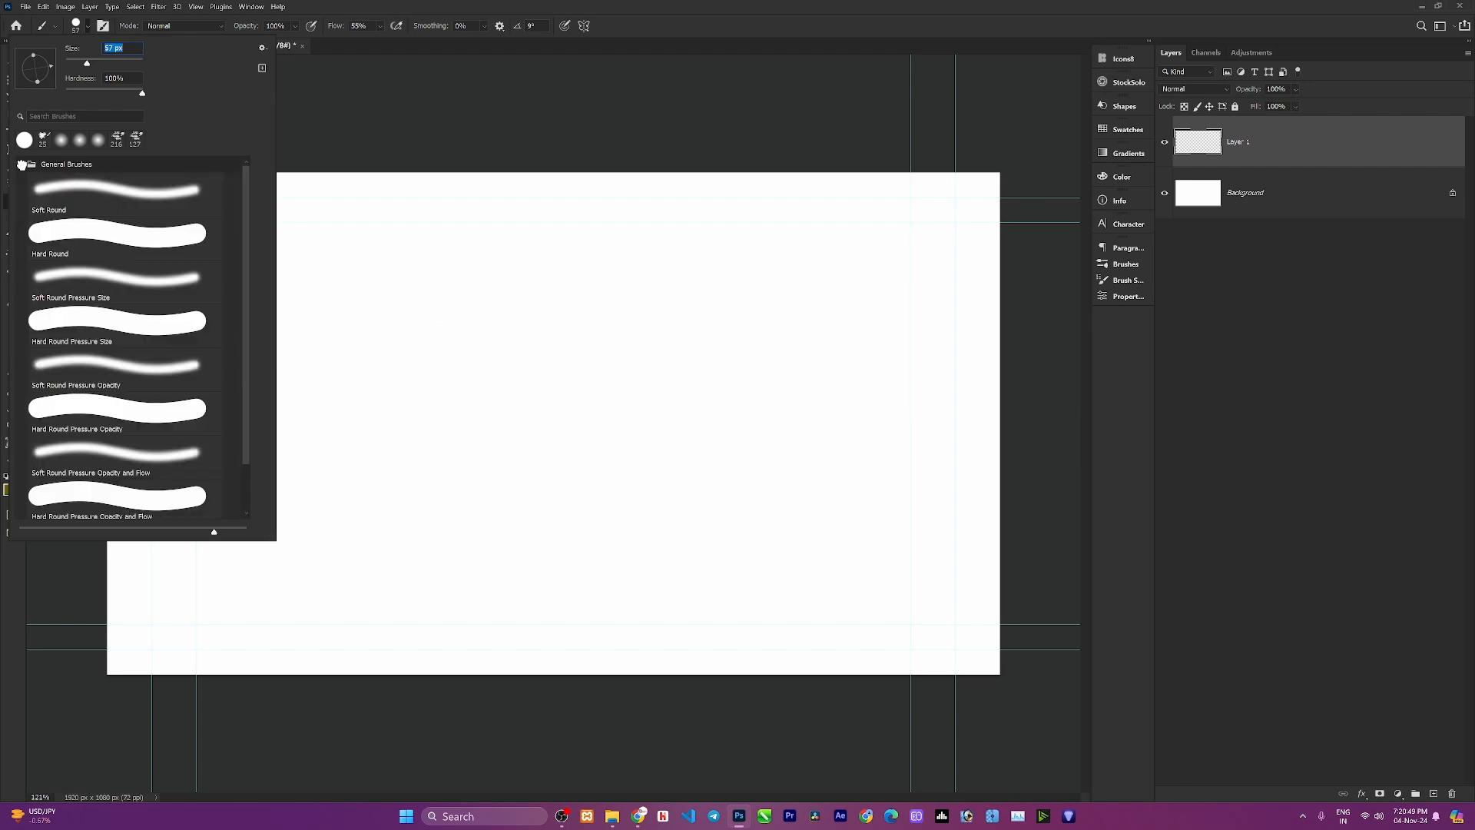
Choose the Soft Round brush preset with 0% hardness.
{"action": "left_click", "coordinate": [73, 279]}
{"action": "left_click", "coordinate": [64, 235]}
{"action": "left_click", "coordinate": [73, 192]}
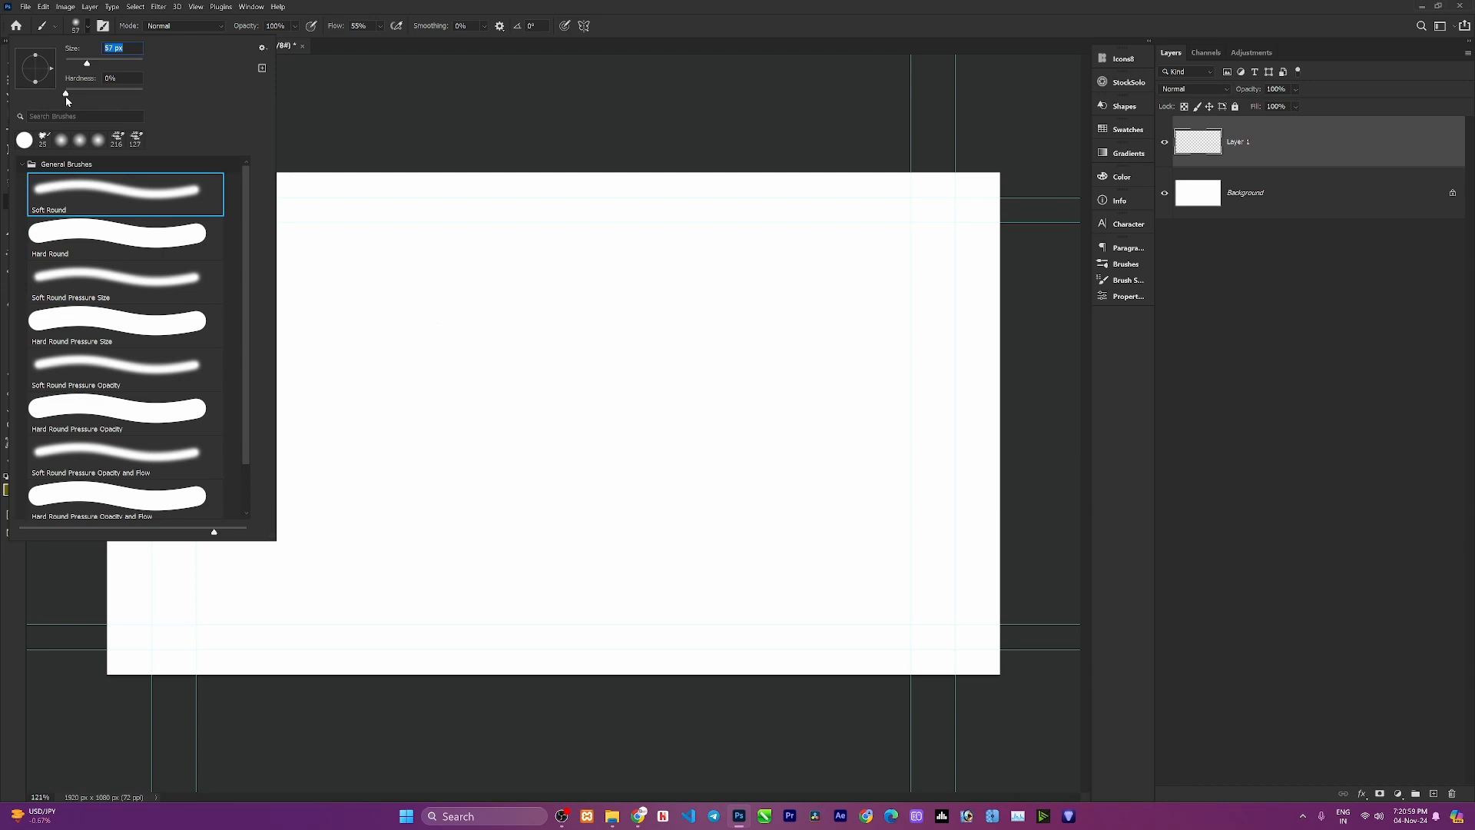
{"action": "left_click_drag", "start_coordinate": [66, 96], "coordinate": [160, 102]}
{"action": "key", "text": "Return"}
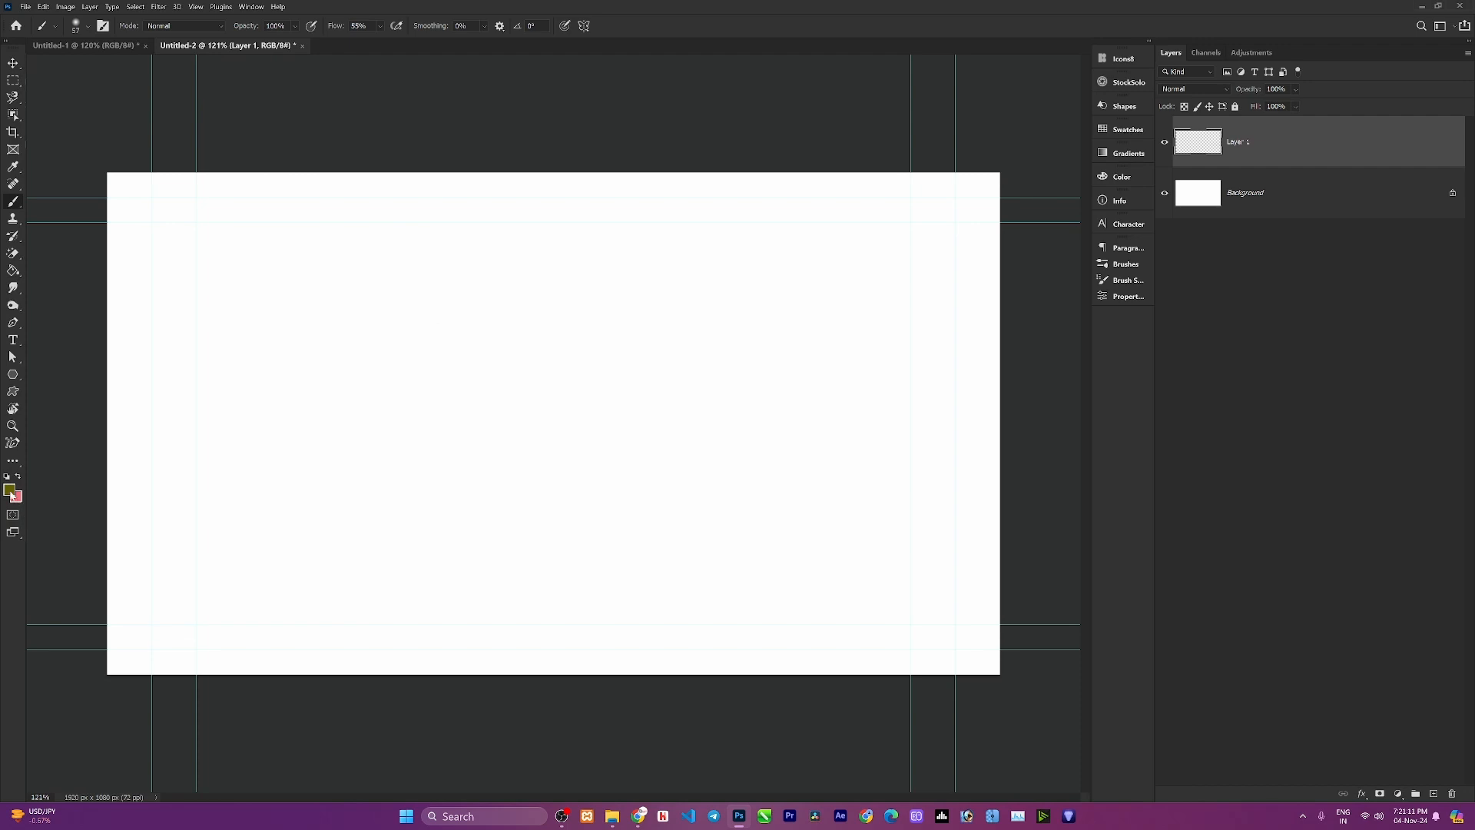
Reset the foreground colour to black, enlarge the brush, and stamp a soft dot on Layer 1.
{"action": "left_click", "coordinate": [9, 488]}
{"action": "left_click", "coordinate": [87, 25]}
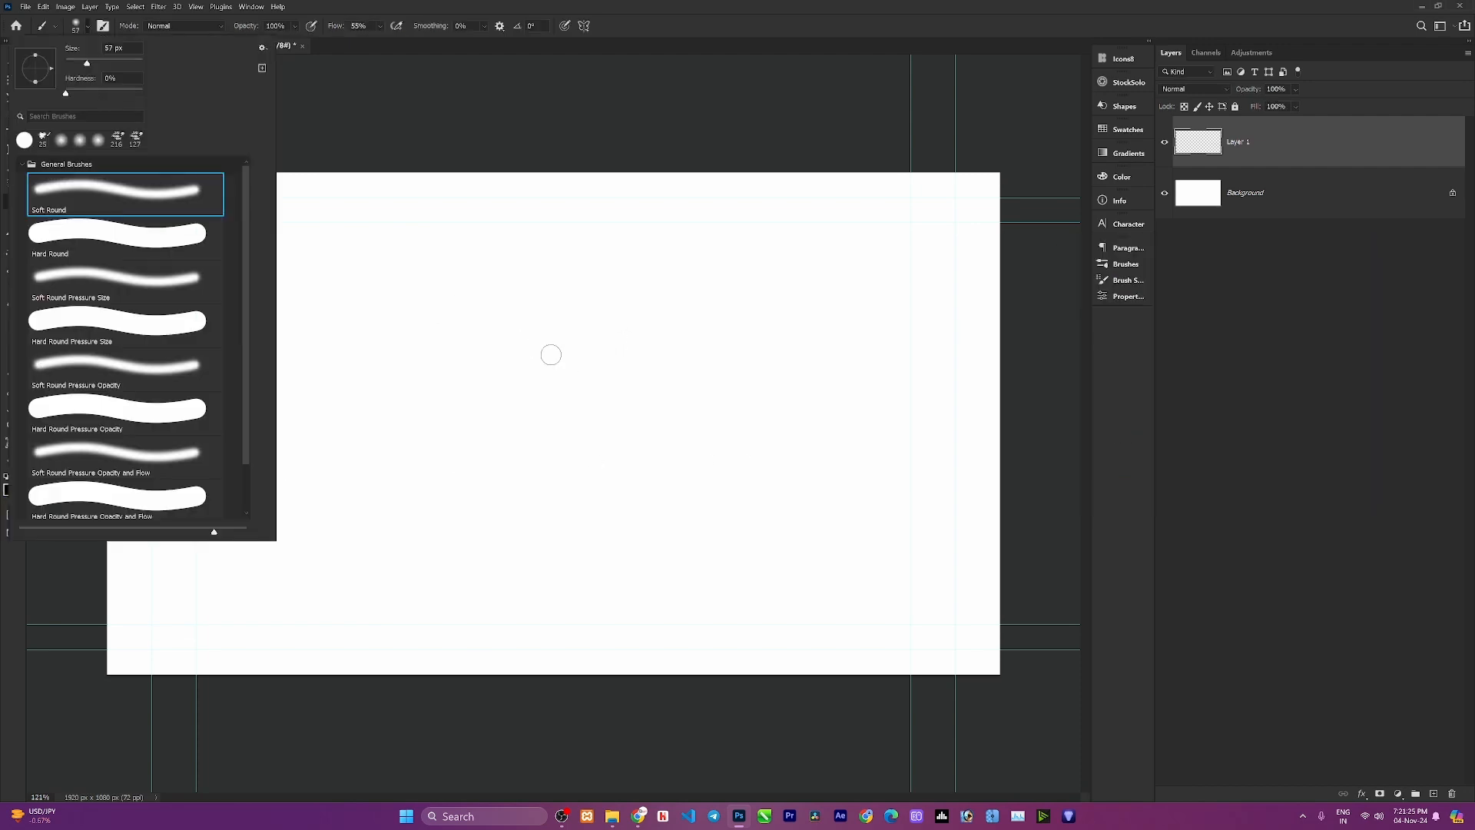
{"action": "left_click_drag", "start_coordinate": [87, 63], "coordinate": [110, 63]}
{"action": "left_click", "coordinate": [528, 387]}
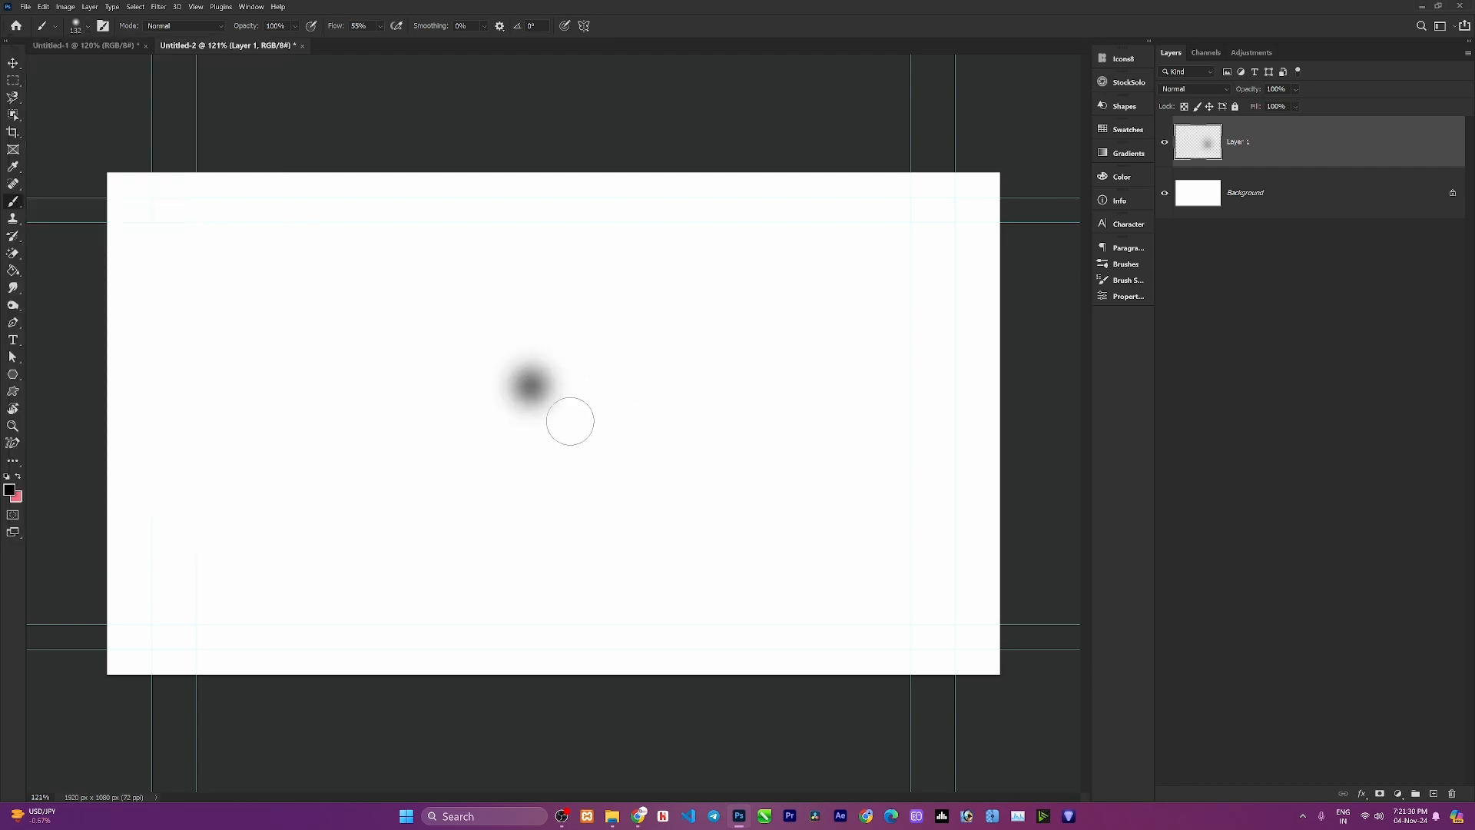
Choose the Hard Round preset, add a new layer, and stamp a hard dot beside the soft one.
{"action": "scroll", "coordinate": [569, 418], "scroll_direction": "up", "scroll_amount": 3}
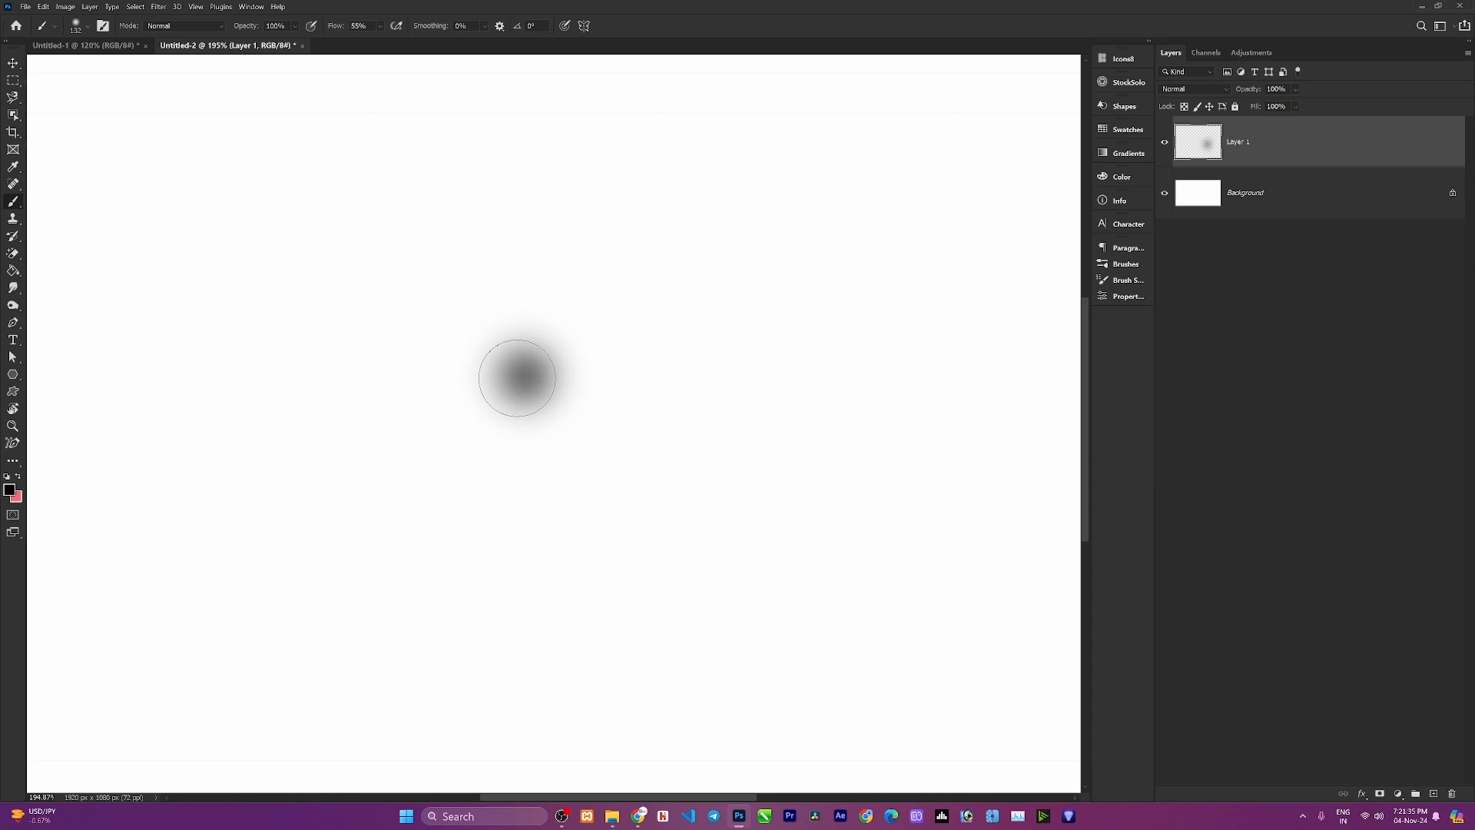
{"action": "left_click", "coordinate": [90, 28]}
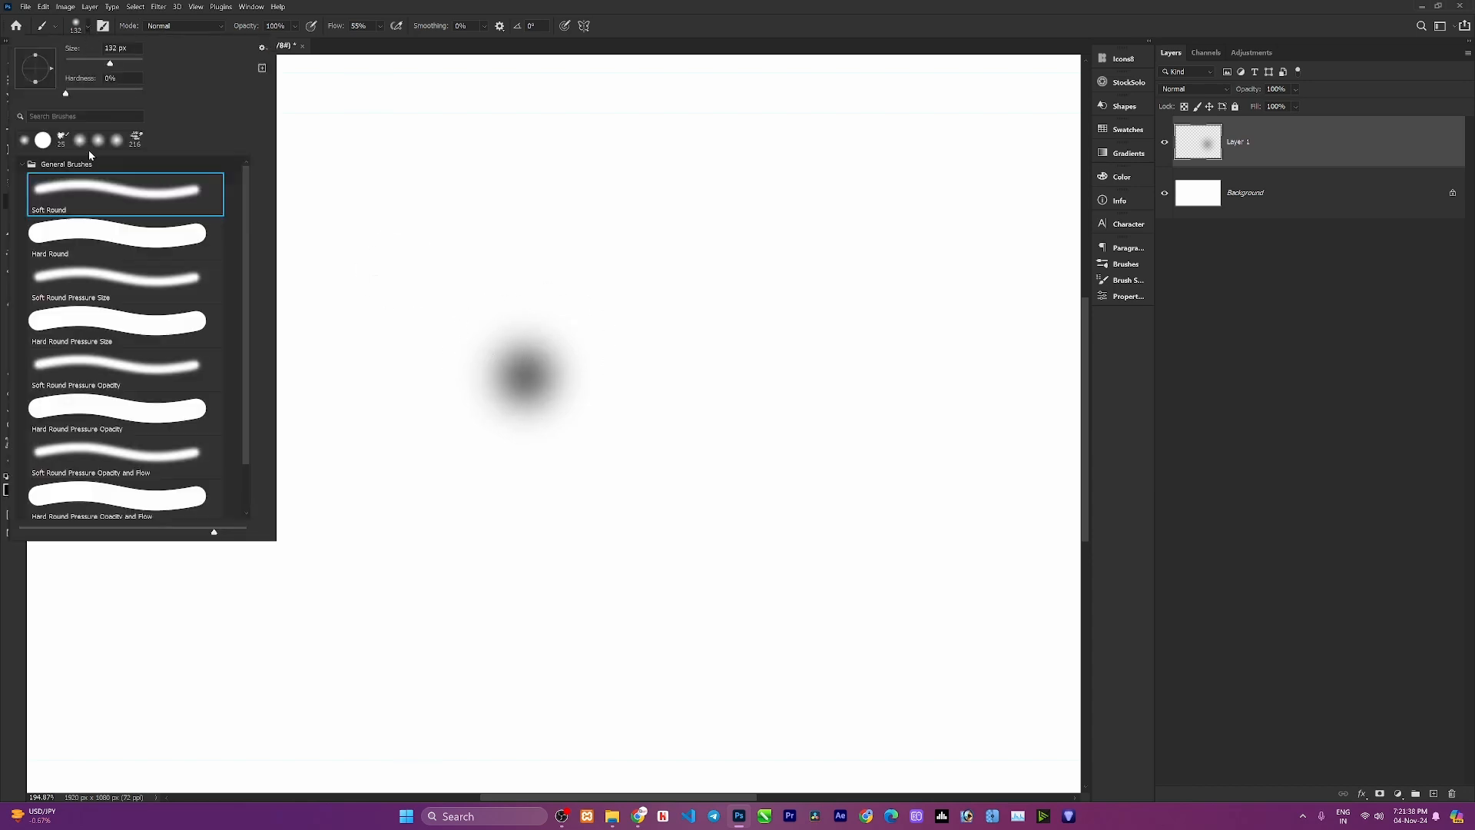
{"action": "left_click", "coordinate": [70, 233]}
{"action": "key", "text": "ctrl+shift+alt+n"}
{"action": "left_click", "coordinate": [641, 376]}
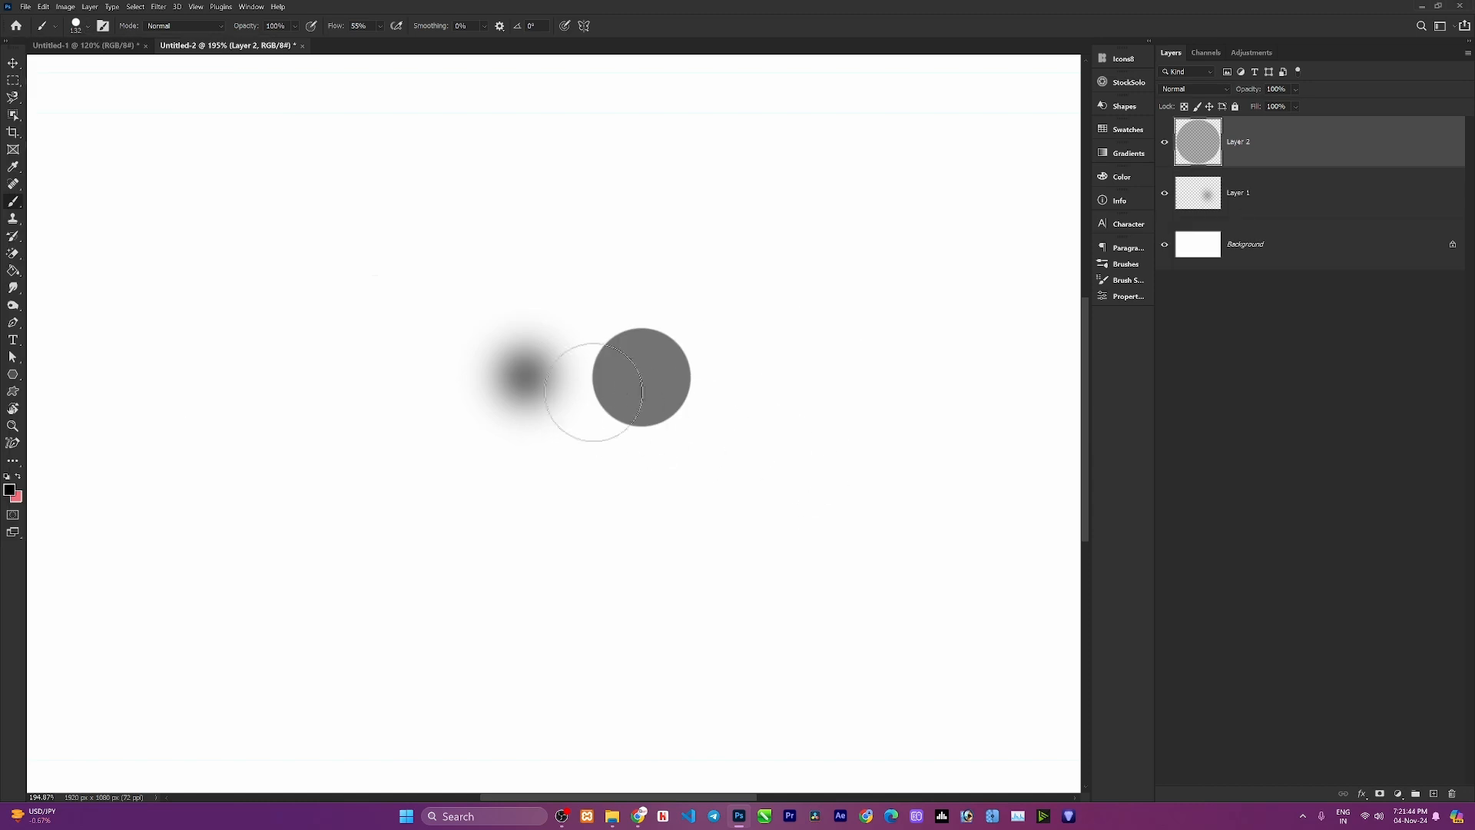
Shrink and enlarge the brush repeatedly with the bracket keys.
{"action": "scroll", "coordinate": [530, 380], "scroll_direction": "up", "scroll_amount": 3}
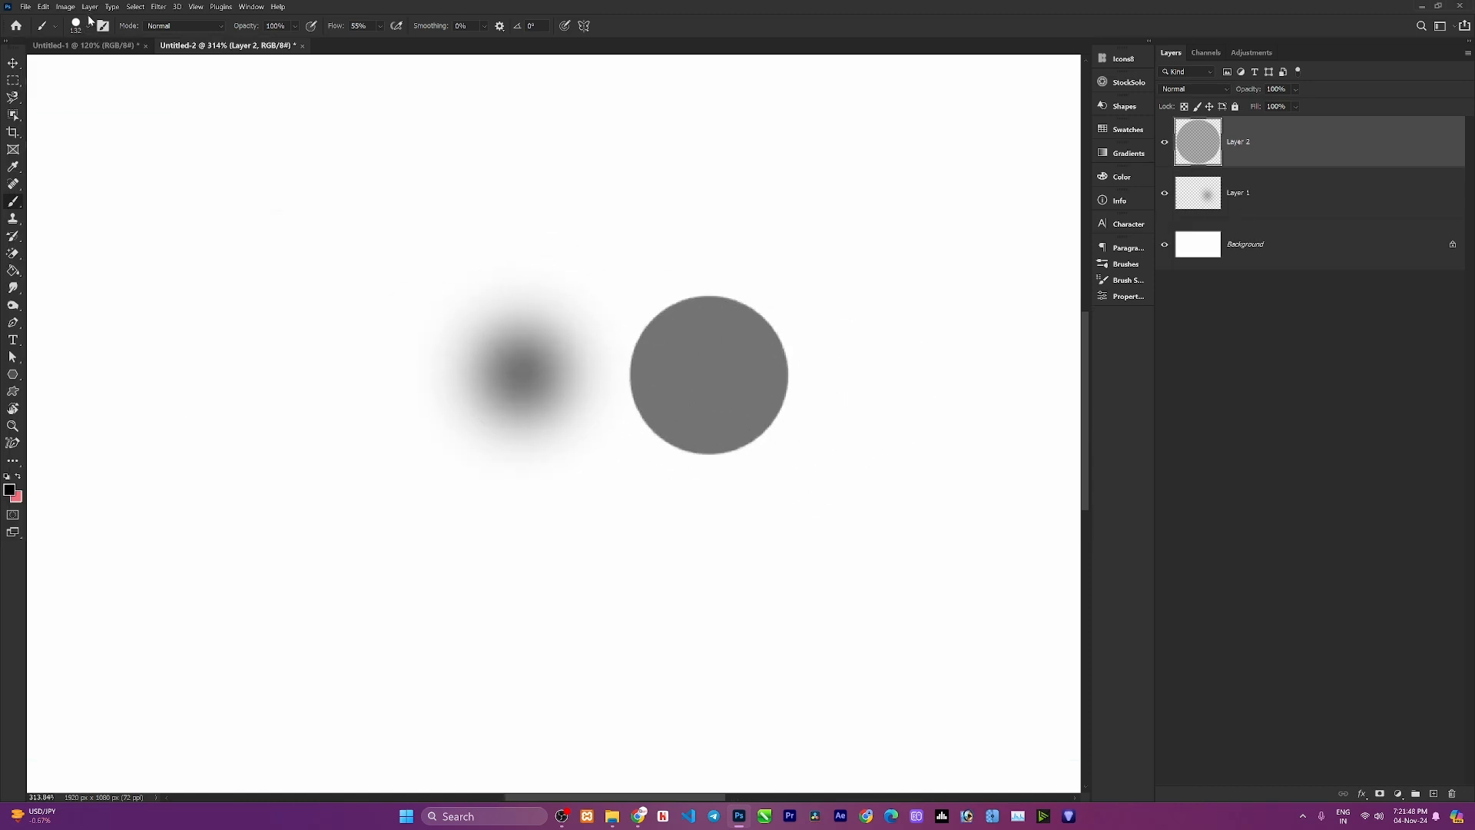
{"action": "key", "text": "bracketleft"}
{"action": "key", "text": "bracketleft"}
{"action": "key", "text": "bracketleft"}
{"action": "key", "text": "bracketleft"}
{"action": "key", "text": "bracketright"}
{"action": "key", "text": "bracketright"}
{"action": "key", "text": "bracketright"}
{"action": "key", "text": "bracketright"}
{"action": "key", "text": "bracketright"}
{"action": "key", "text": "bracketright"}
{"action": "key", "text": "bracketright"}
{"action": "key", "text": "bracketright"}
{"action": "key", "text": "bracketleft"}
{"action": "key", "text": "bracketleft"}
{"action": "key", "text": "bracketleft"}
{"action": "key", "text": "bracketleft"}
{"action": "mouse_move", "coordinate": [405, 316]}
{"action": "left_mouse_down"}
{"action": "mouse_move", "coordinate": [395, 353]}
{"action": "mouse_move", "coordinate": [401, 207]}
{"action": "mouse_move", "coordinate": [369, 349]}
{"action": "mouse_move", "coordinate": [384, 176]}
{"action": "mouse_move", "coordinate": [381, 393]}
{"action": "mouse_move", "coordinate": [395, 236]}
{"action": "mouse_move", "coordinate": [667, 292]}
{"action": "mouse_move", "coordinate": [332, 275]}
{"action": "mouse_move", "coordinate": [333, 262]}
{"action": "left_mouse_up"}
Select the Soft Round Pressure Size brush preset.
{"action": "left_click", "coordinate": [87, 28]}
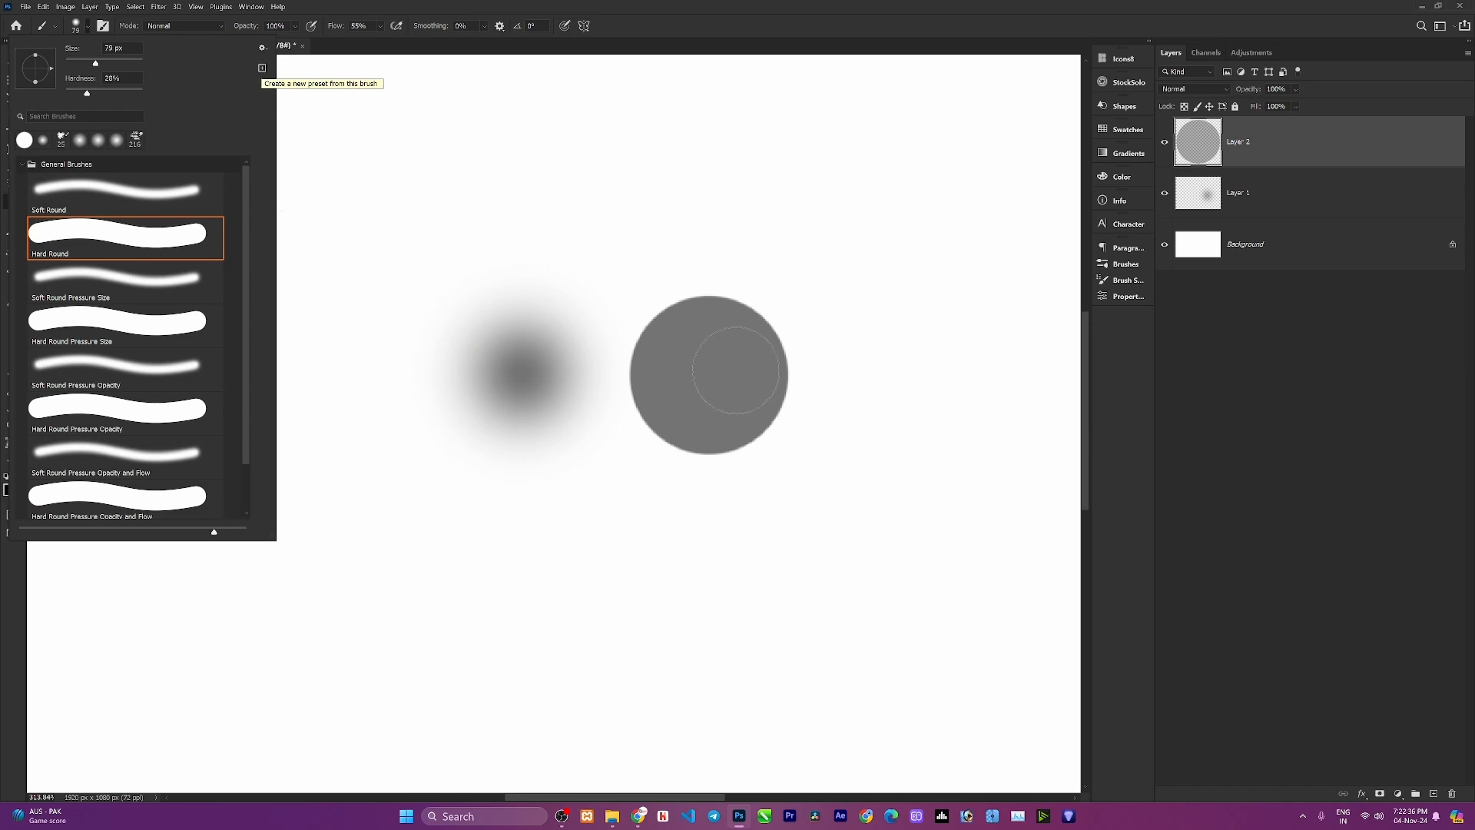
{"action": "left_click", "coordinate": [262, 49]}
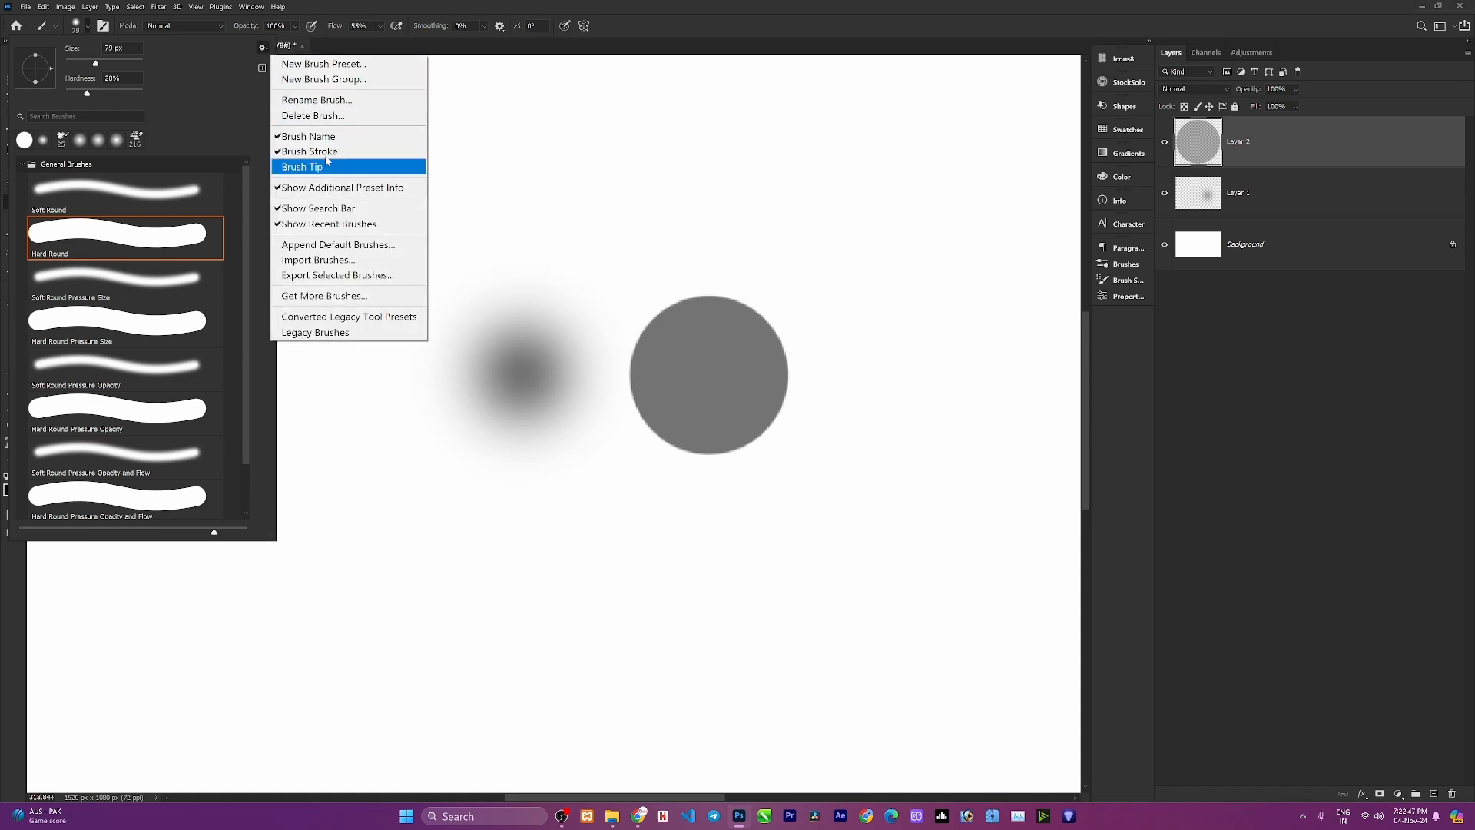
{"action": "left_click", "coordinate": [152, 285]}
{"action": "left_click", "coordinate": [150, 281]}
Hide the brush names in the preset list, then show them again.
{"action": "left_click", "coordinate": [262, 48]}
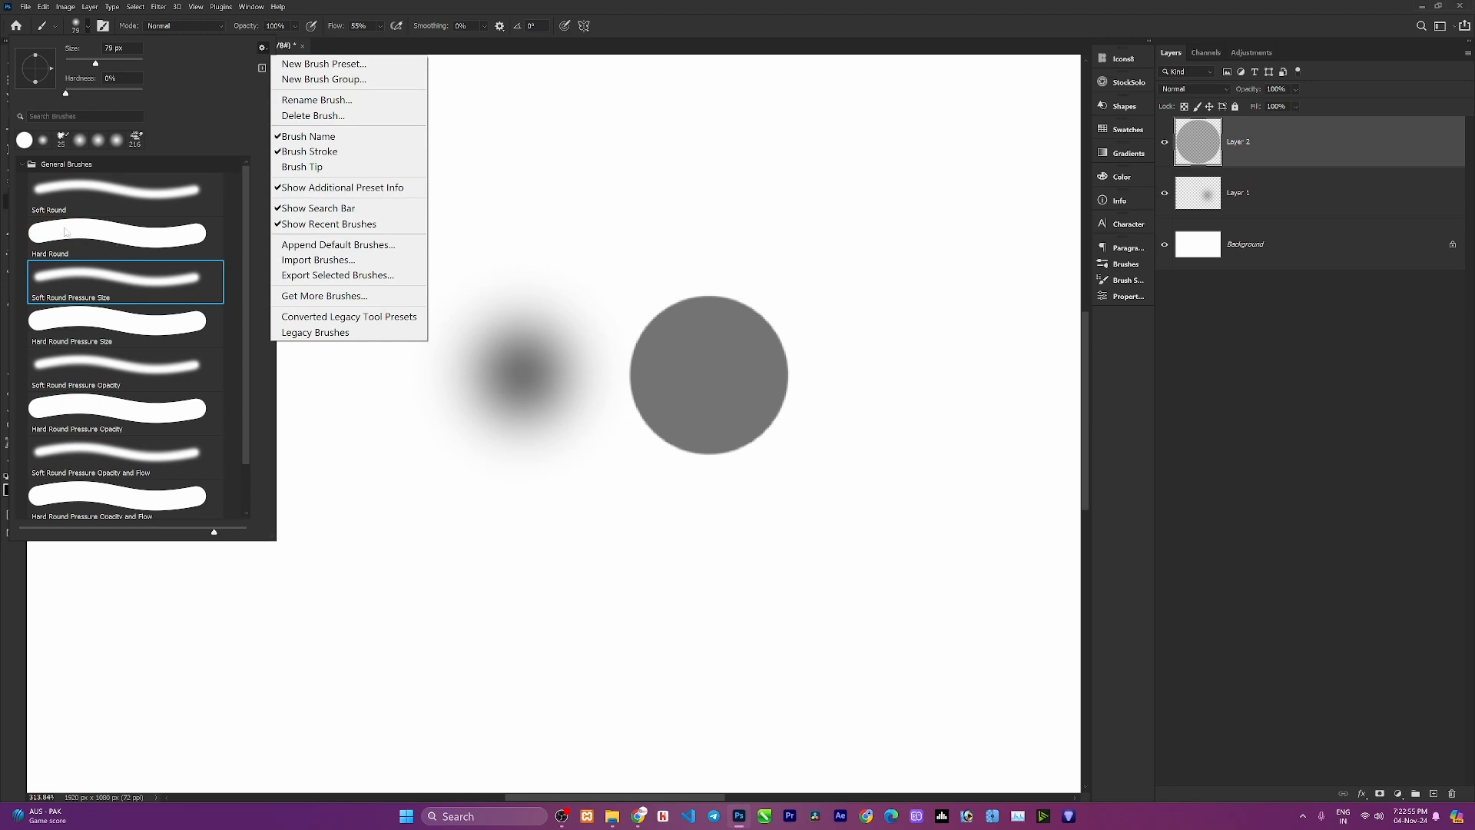
{"action": "left_click", "coordinate": [289, 137]}
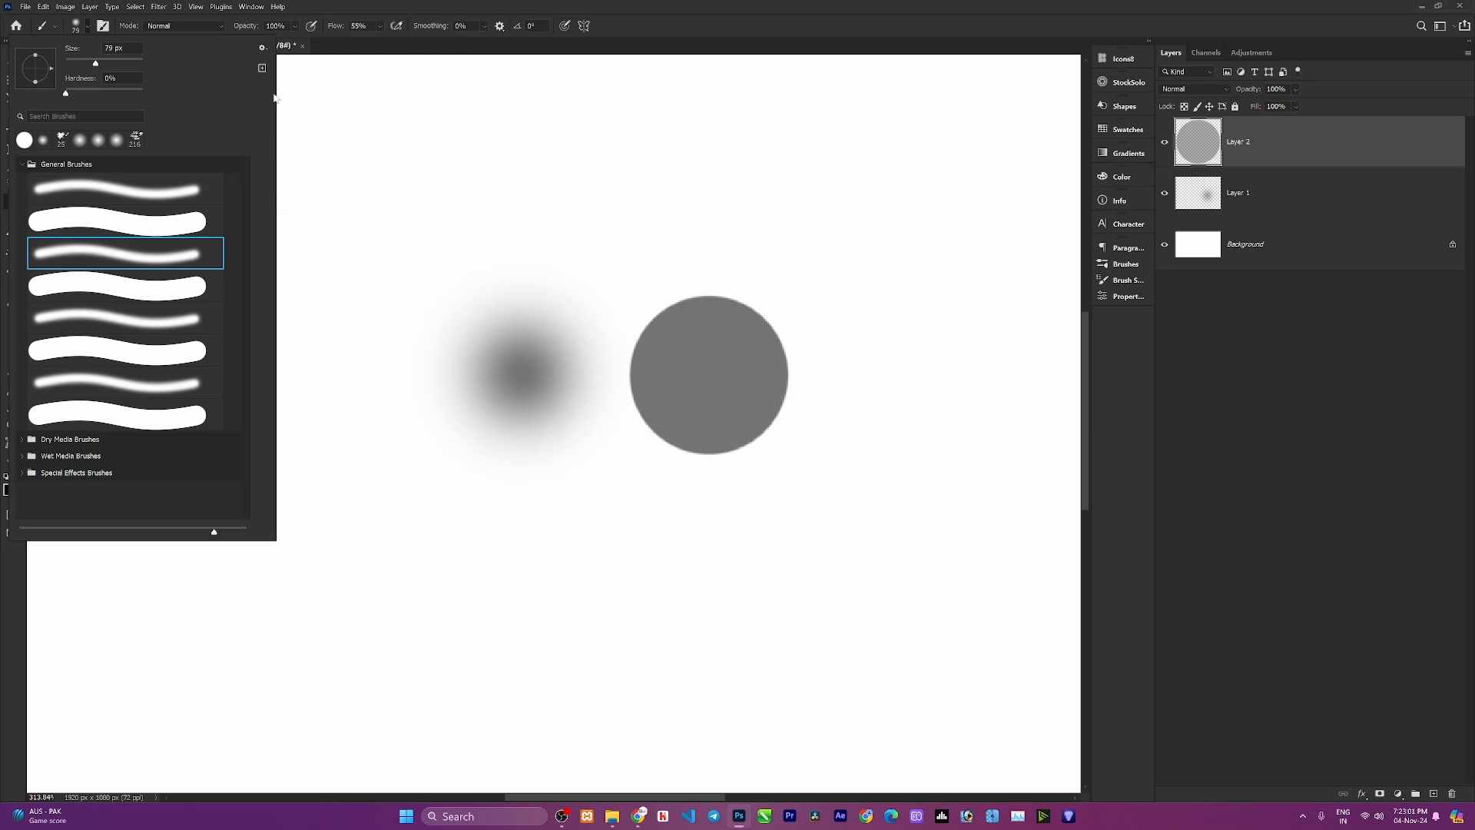
{"action": "left_click", "coordinate": [264, 49]}
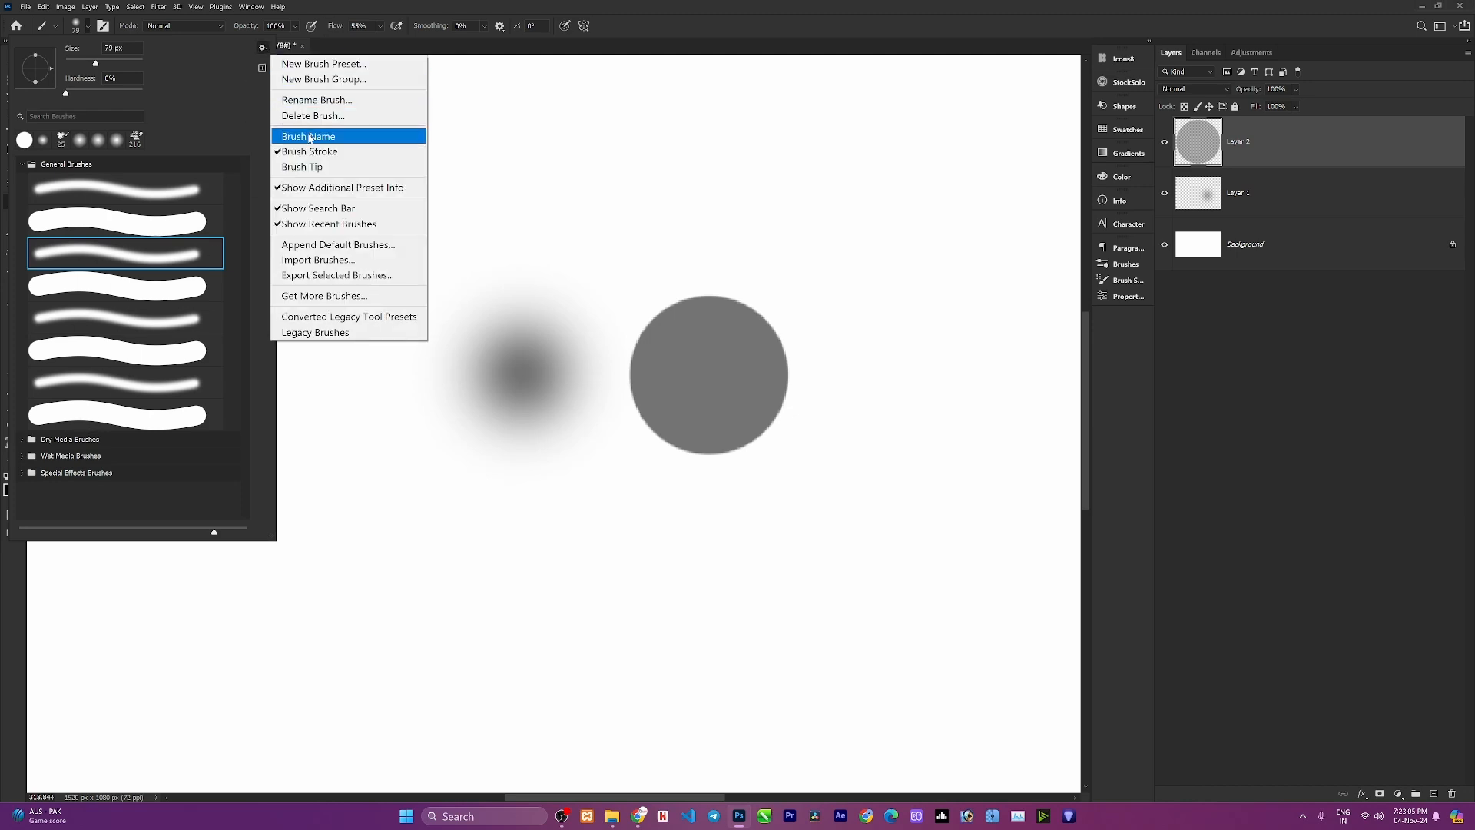
{"action": "left_click", "coordinate": [310, 138]}
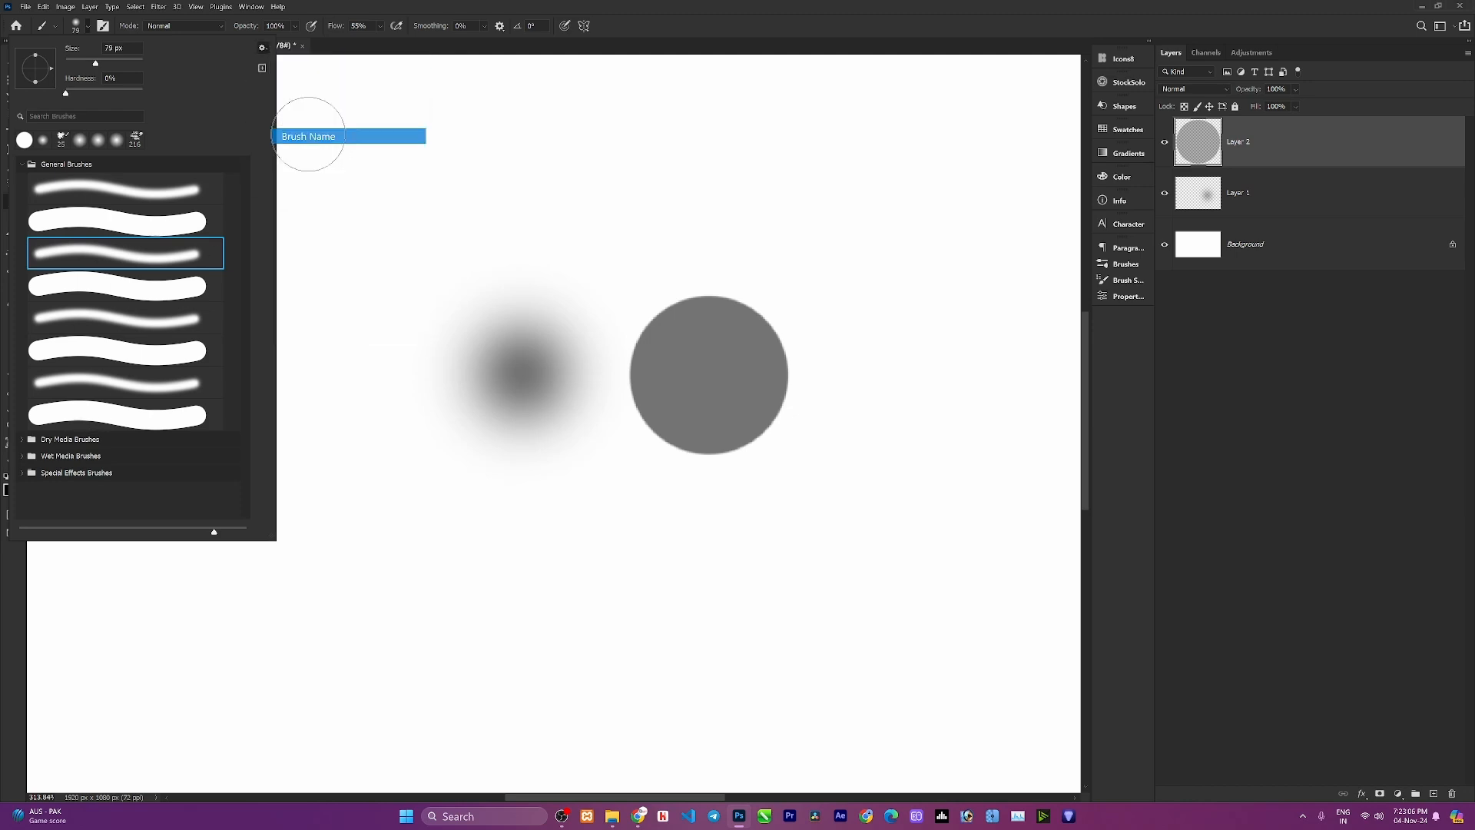
Open Get More Brushes and cancel the load dialog.
{"action": "left_click", "coordinate": [263, 48]}
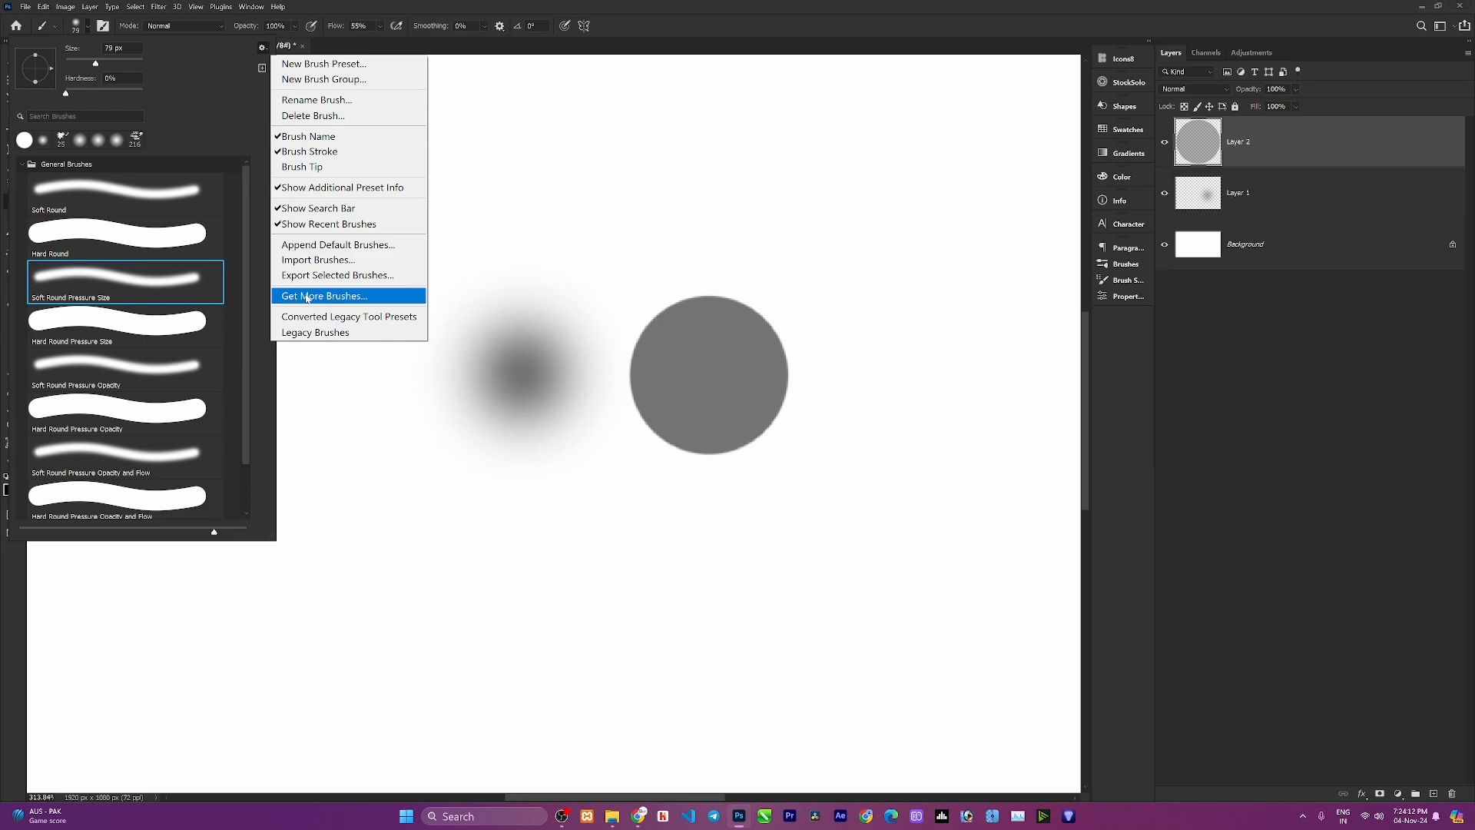
{"action": "left_click", "coordinate": [295, 262]}
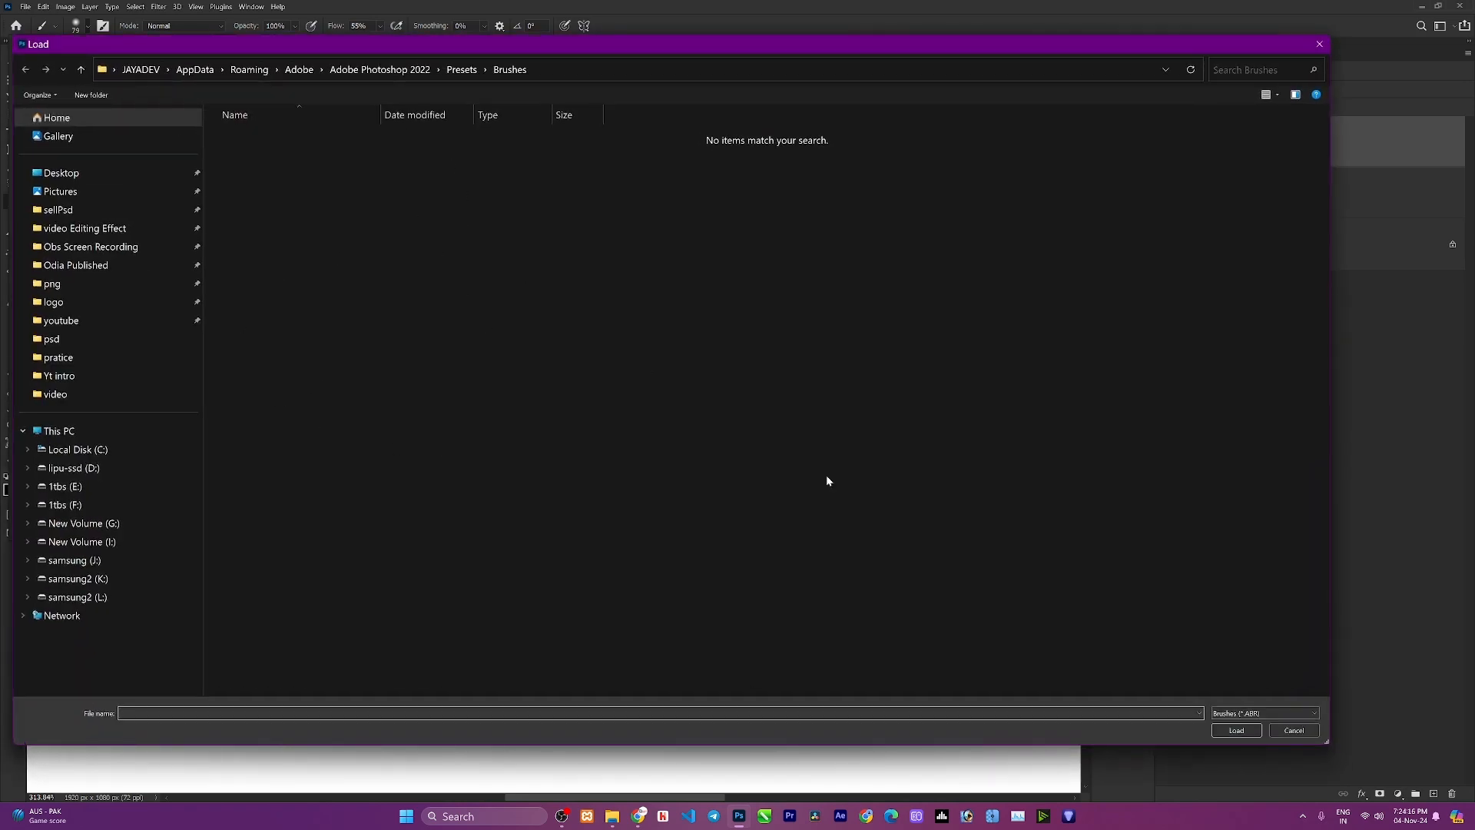
{"action": "left_click", "coordinate": [1294, 730]}
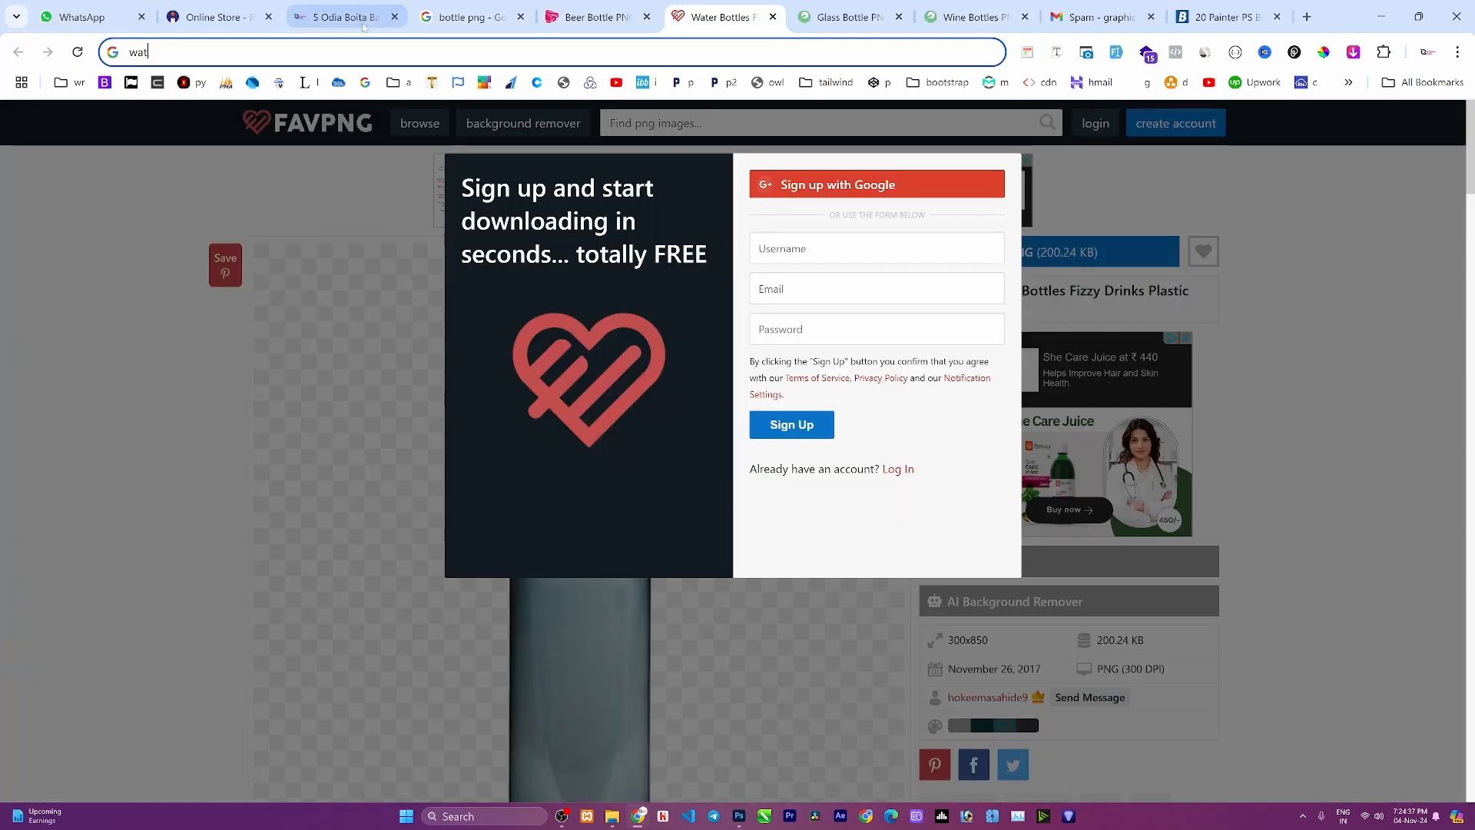
Search the web for paint brush photoshop.
{"action": "key", "text": "ctrl+a"}
{"action": "type", "text": "pa"}
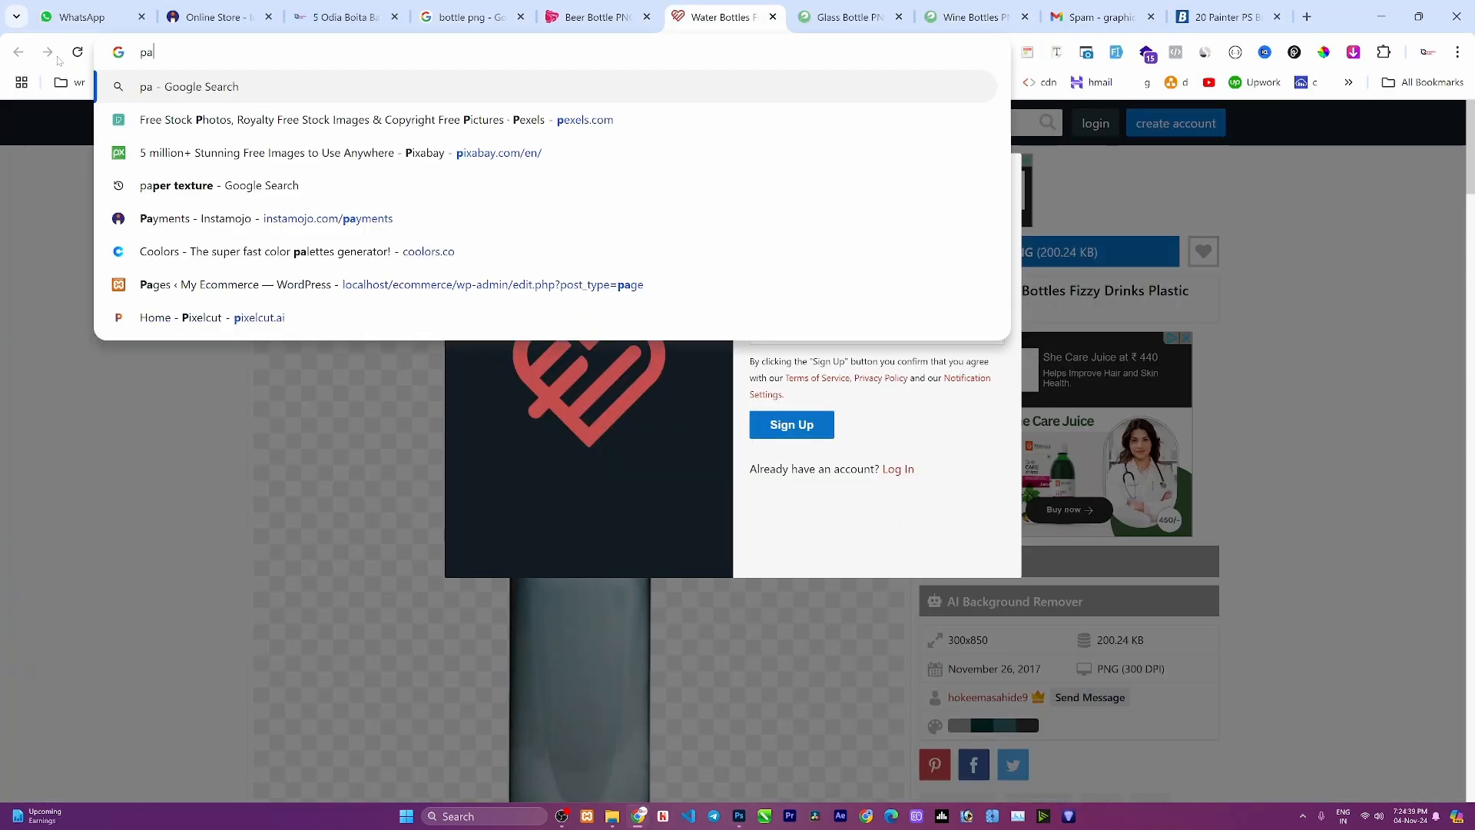
{"action": "type", "text": "int brush"}
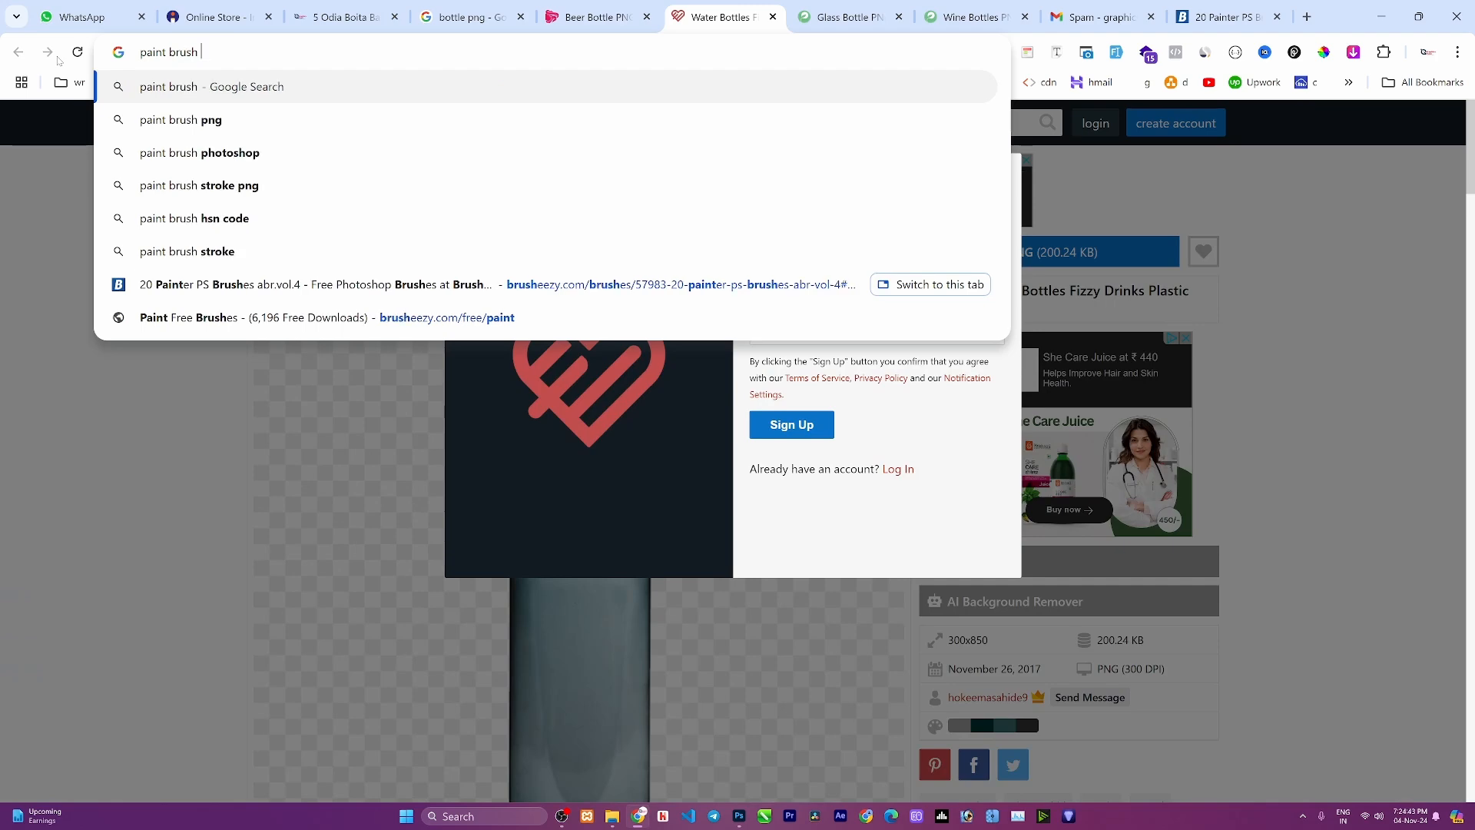
{"action": "left_click", "coordinate": [208, 157]}
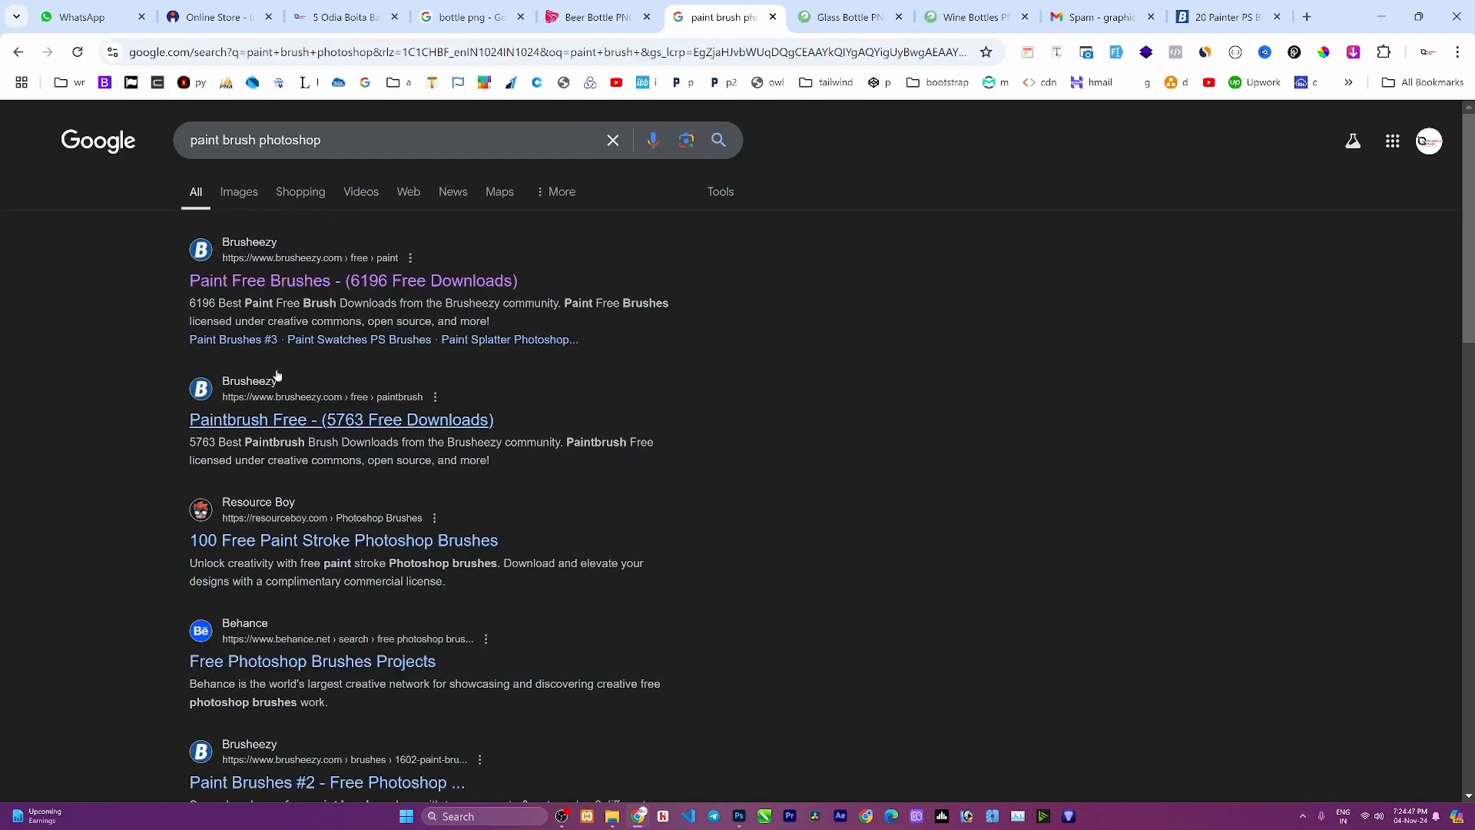
Open Brusheezy's paint brushes and download the free 20 Painter PS Brushes Abr.Vol.4 set.
{"action": "left_click", "coordinate": [244, 283]}
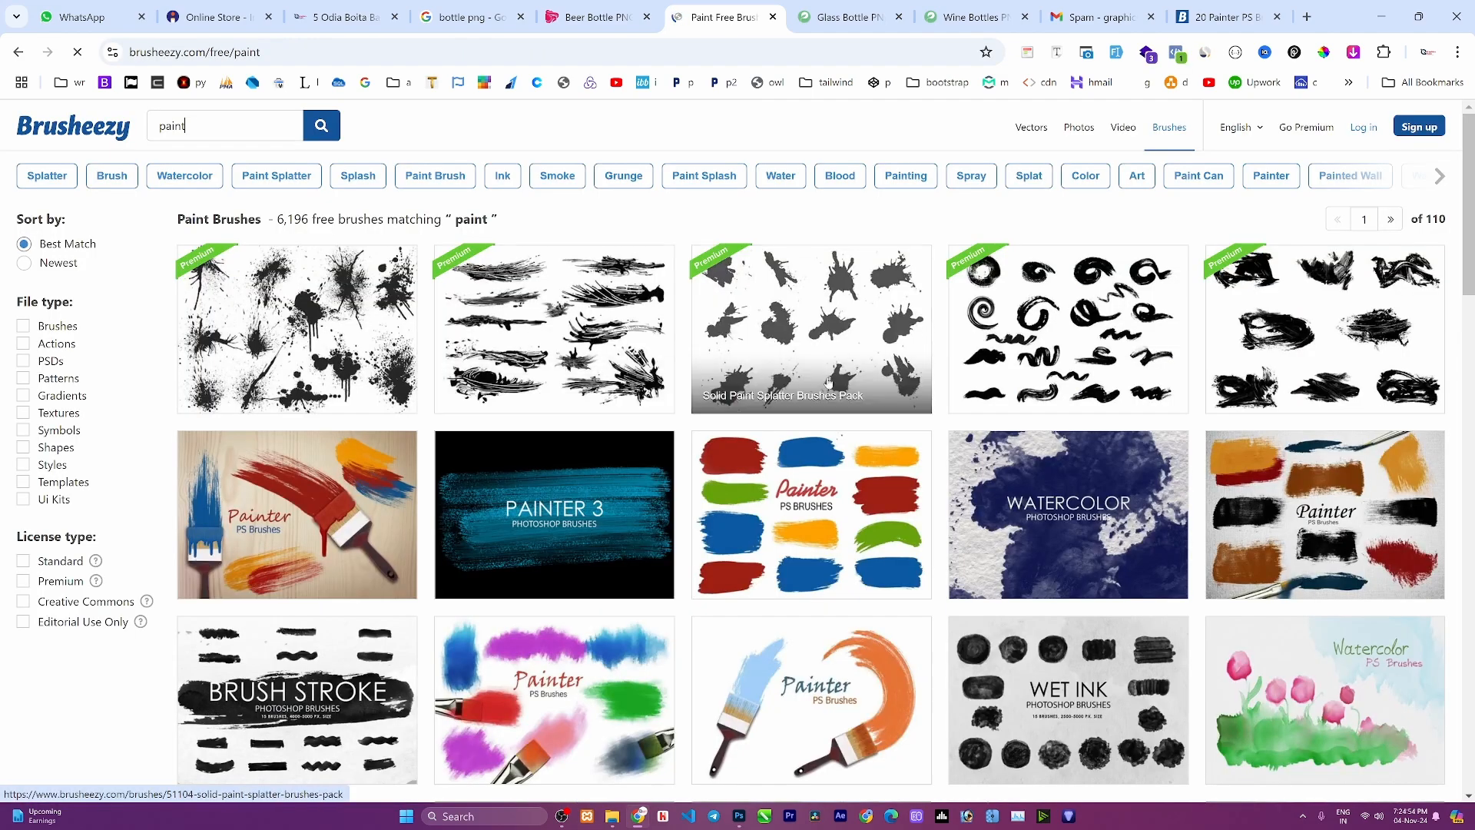
{"action": "scroll", "coordinate": [947, 425], "scroll_direction": "down", "scroll_amount": 2}
{"action": "scroll", "coordinate": [947, 424], "scroll_direction": "down", "scroll_amount": 2}
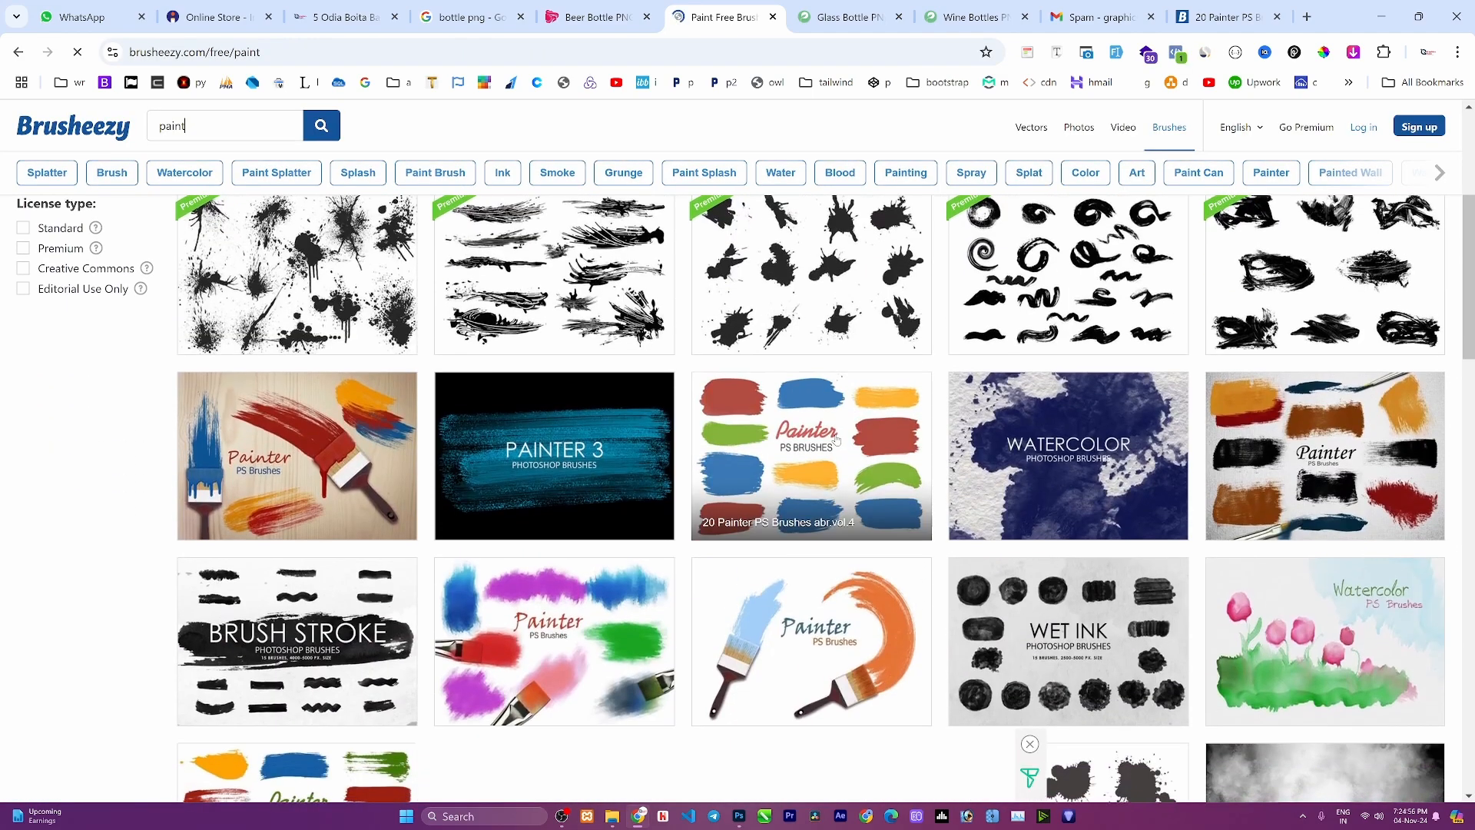
{"action": "left_click", "coordinate": [836, 440]}
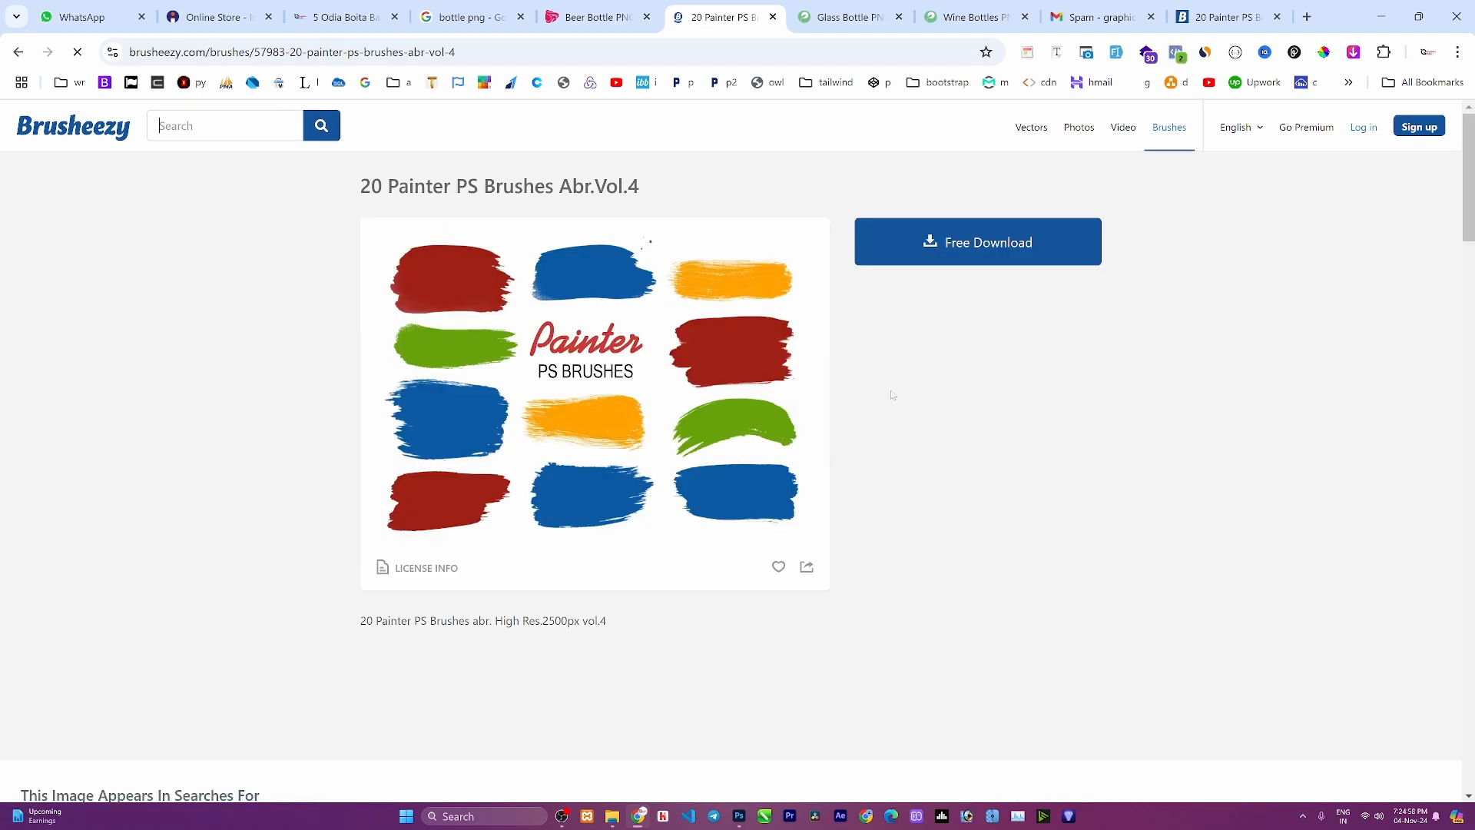
{"action": "left_click", "coordinate": [967, 260]}
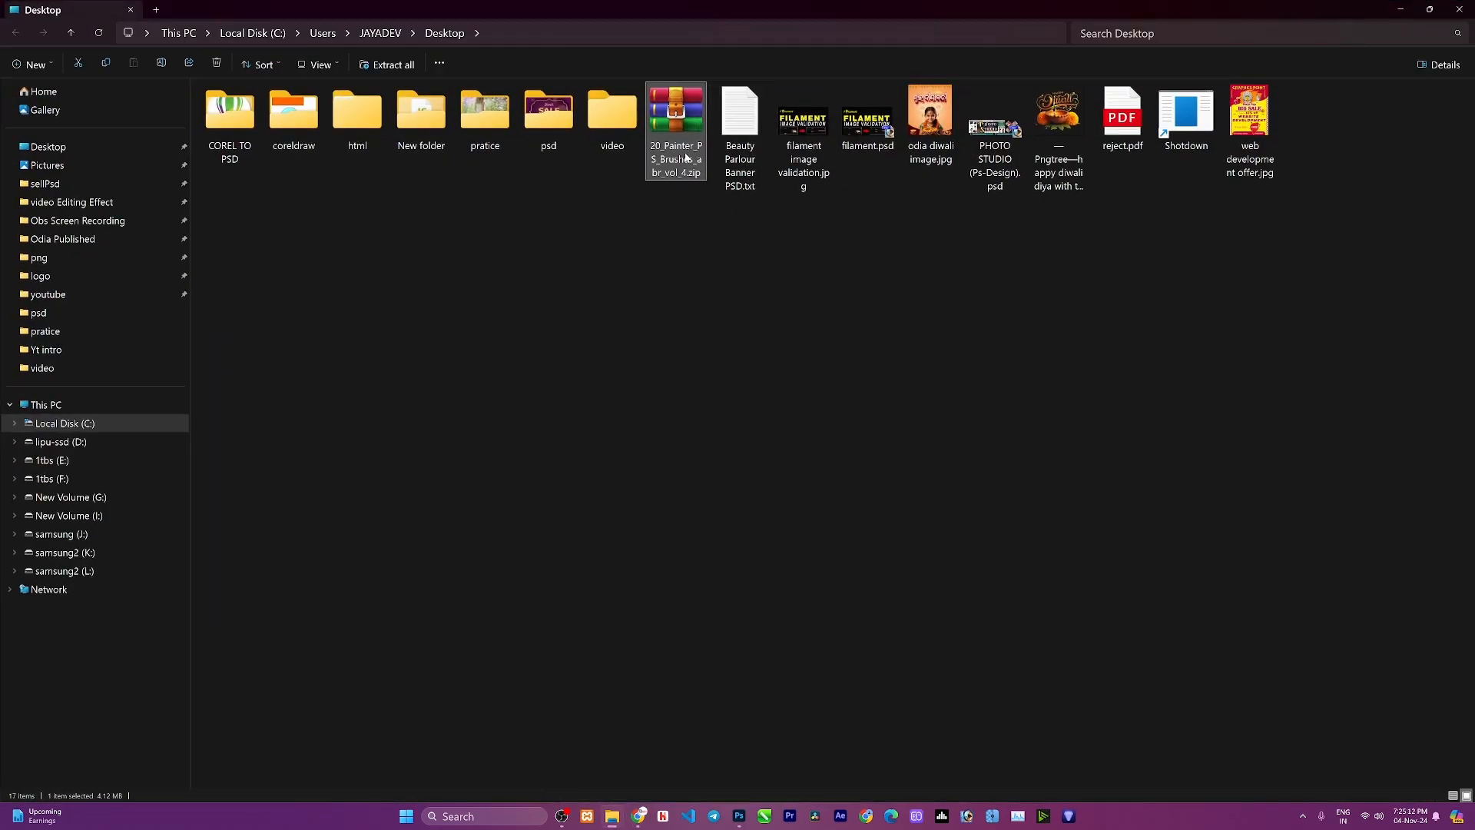
Extract the downloaded 20_Painter_PS_Brushes_abr_vol_4 zip file on the Desktop.
{"action": "right_click", "coordinate": [686, 155]}
{"action": "mouse_move", "coordinate": [734, 447]}
{"action": "left_click", "coordinate": [999, 503]}
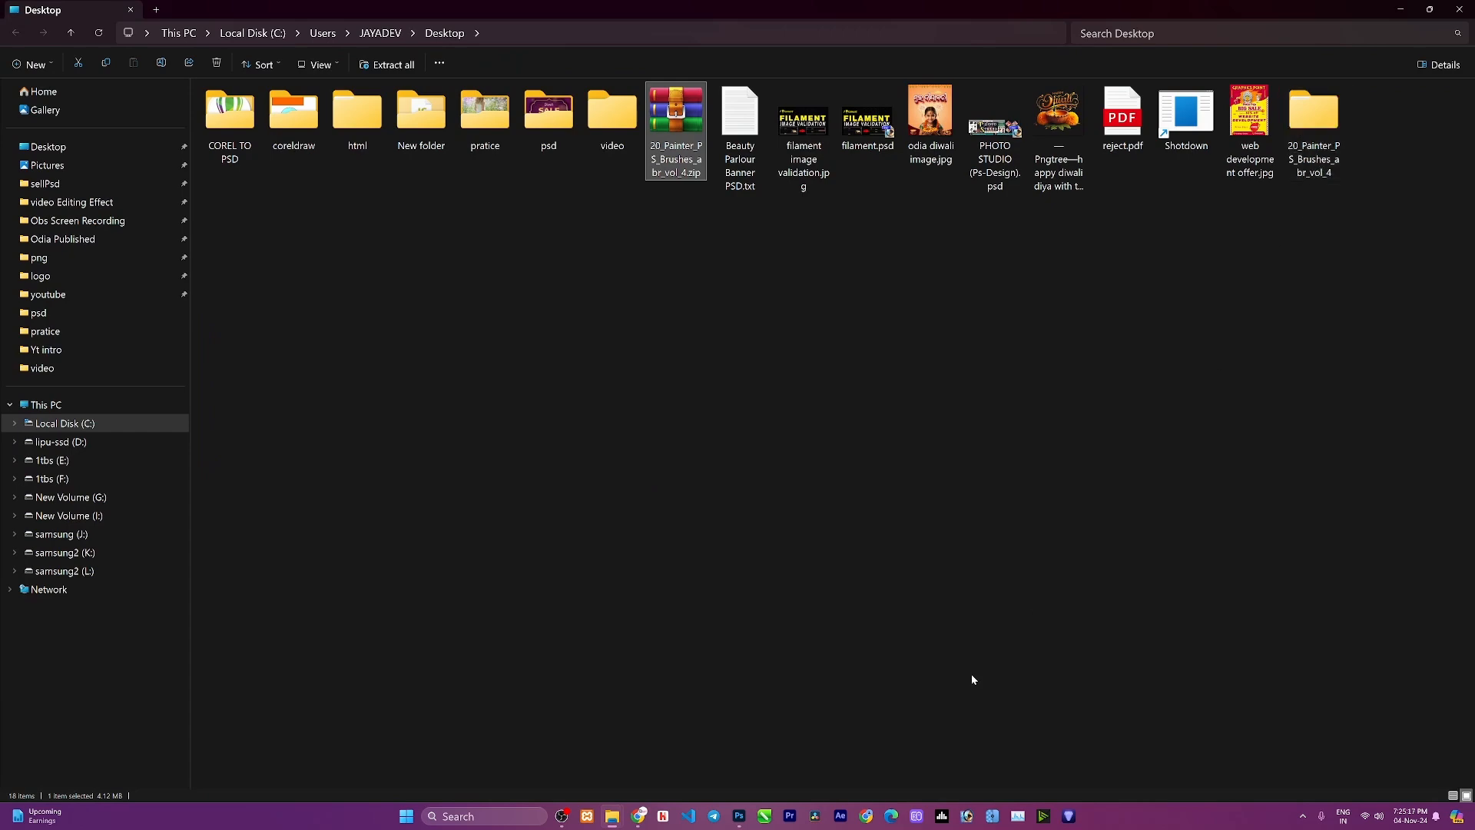
{"action": "mouse_move", "coordinate": [642, 817]}
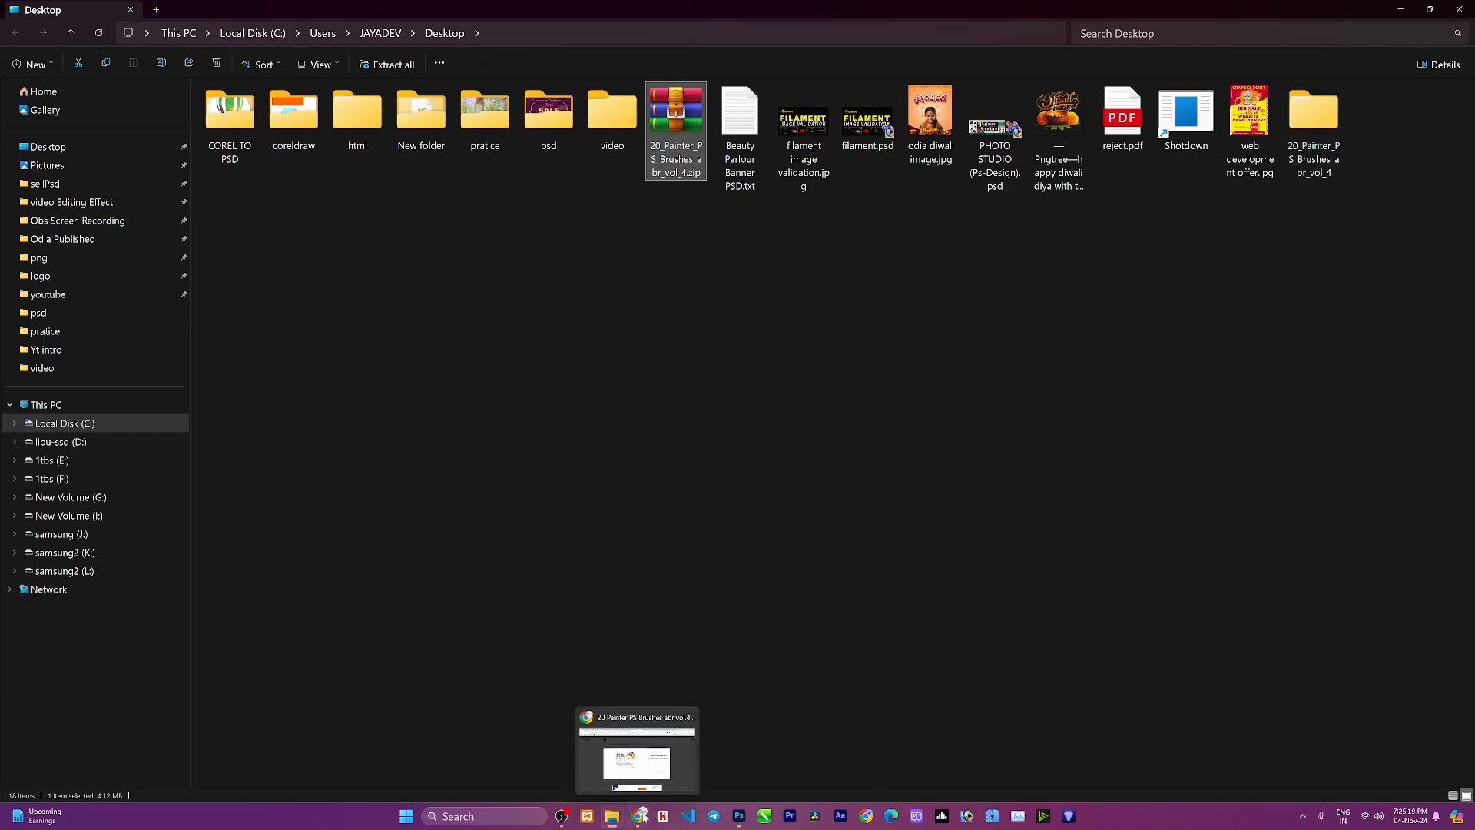
Switch to Photoshop and import the 20 Painter Brushes.abr file from the extracted Desktop folder into the brush presets.
{"action": "left_click", "coordinate": [739, 816]}
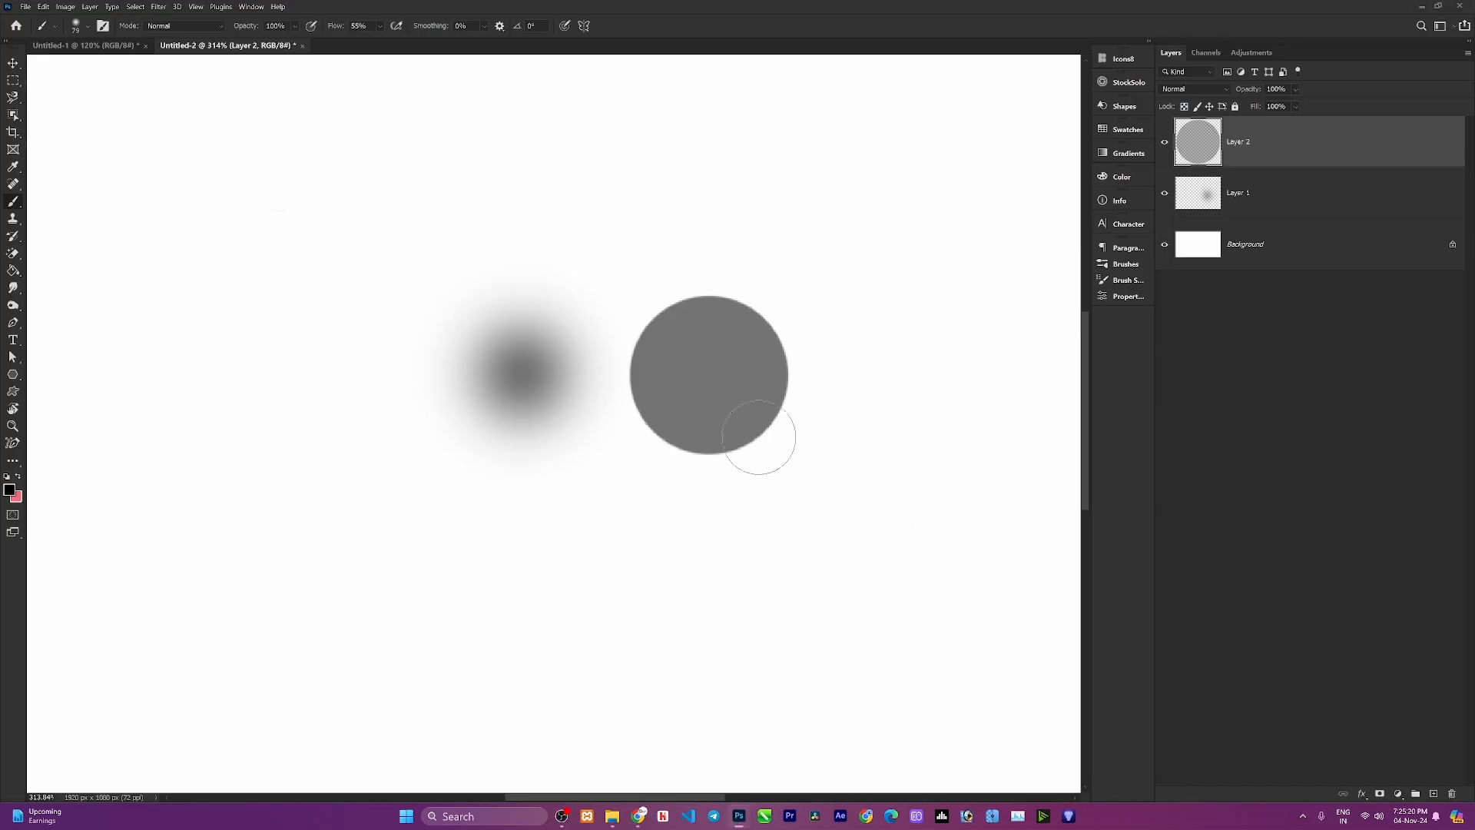
{"action": "left_click", "coordinate": [76, 25]}
{"action": "left_click", "coordinate": [262, 49]}
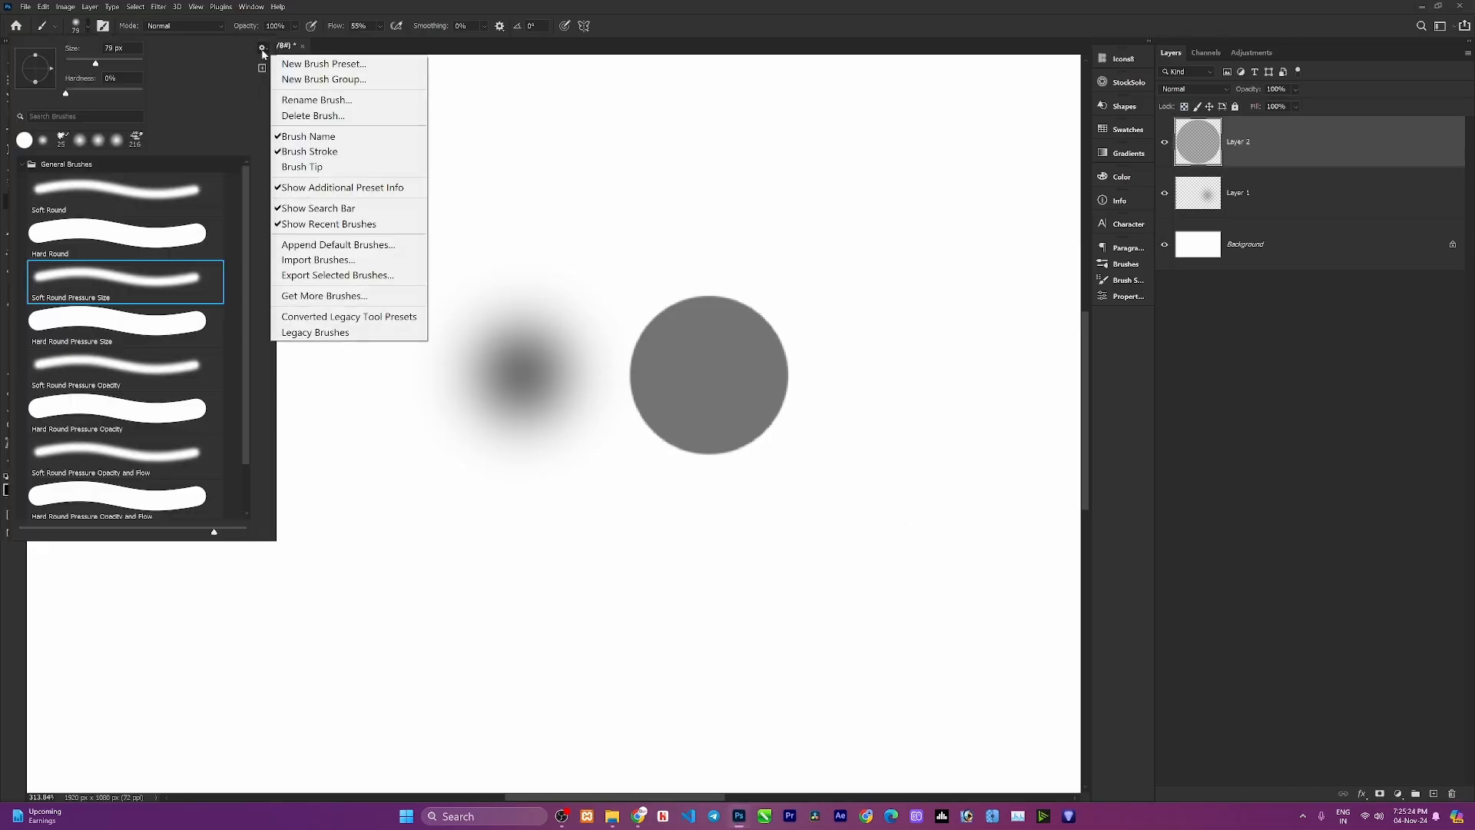
{"action": "left_click", "coordinate": [318, 261]}
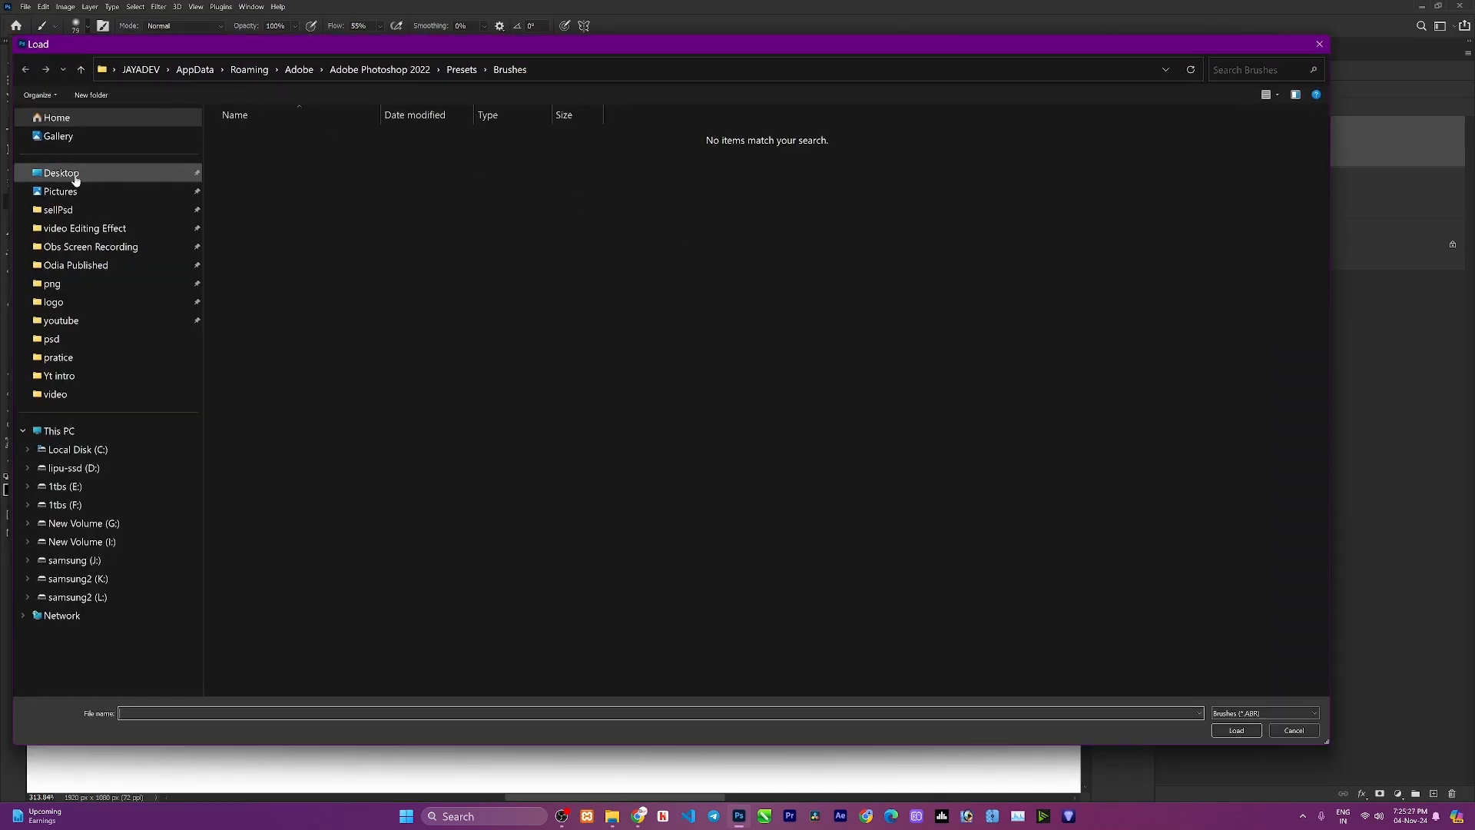
{"action": "left_click", "coordinate": [76, 180]}
{"action": "double_click", "coordinate": [248, 161]}
{"action": "double_click", "coordinate": [303, 141]}
{"action": "left_click", "coordinate": [302, 142]}
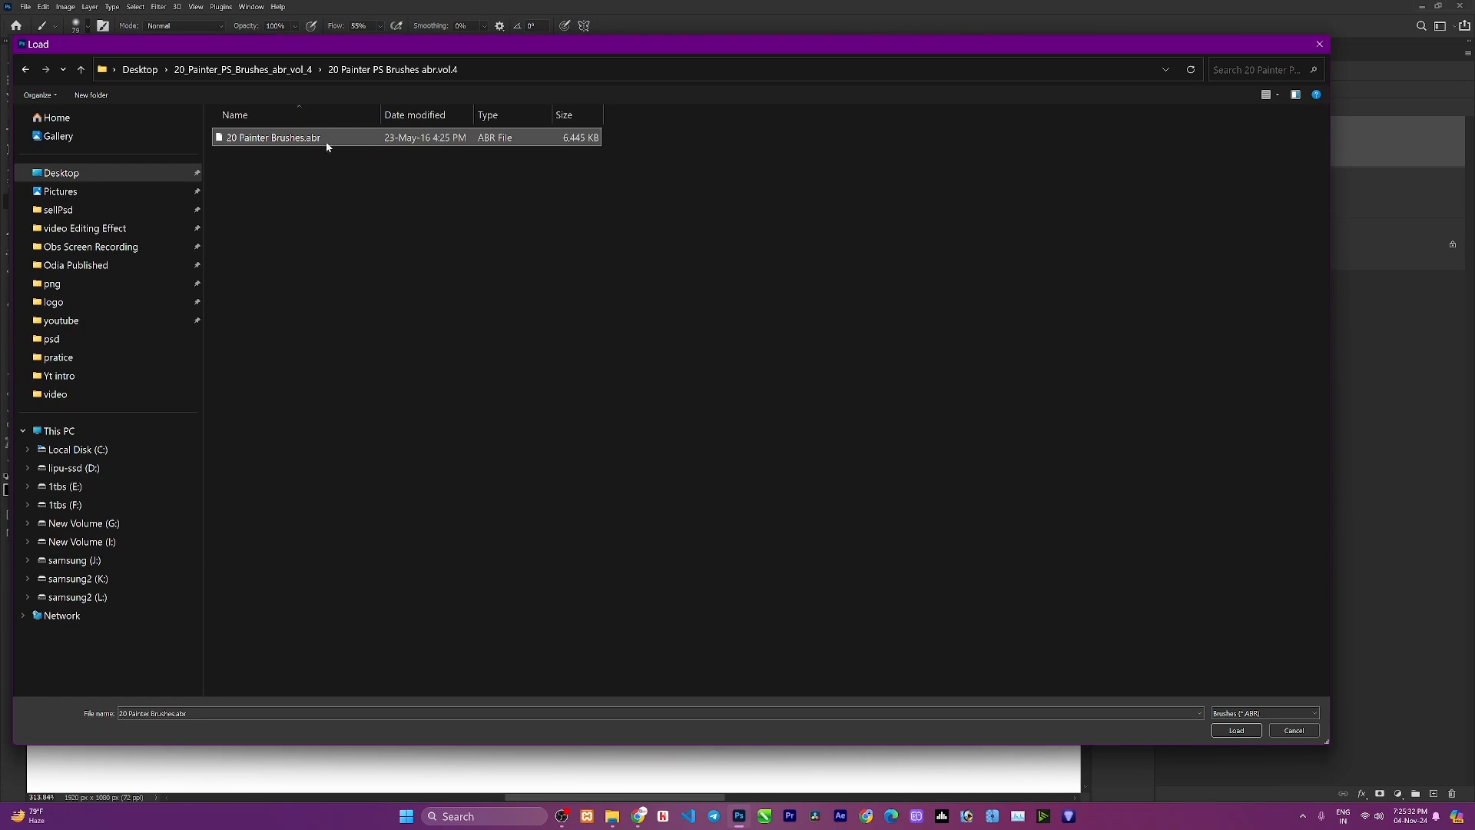
{"action": "left_click", "coordinate": [1238, 730]}
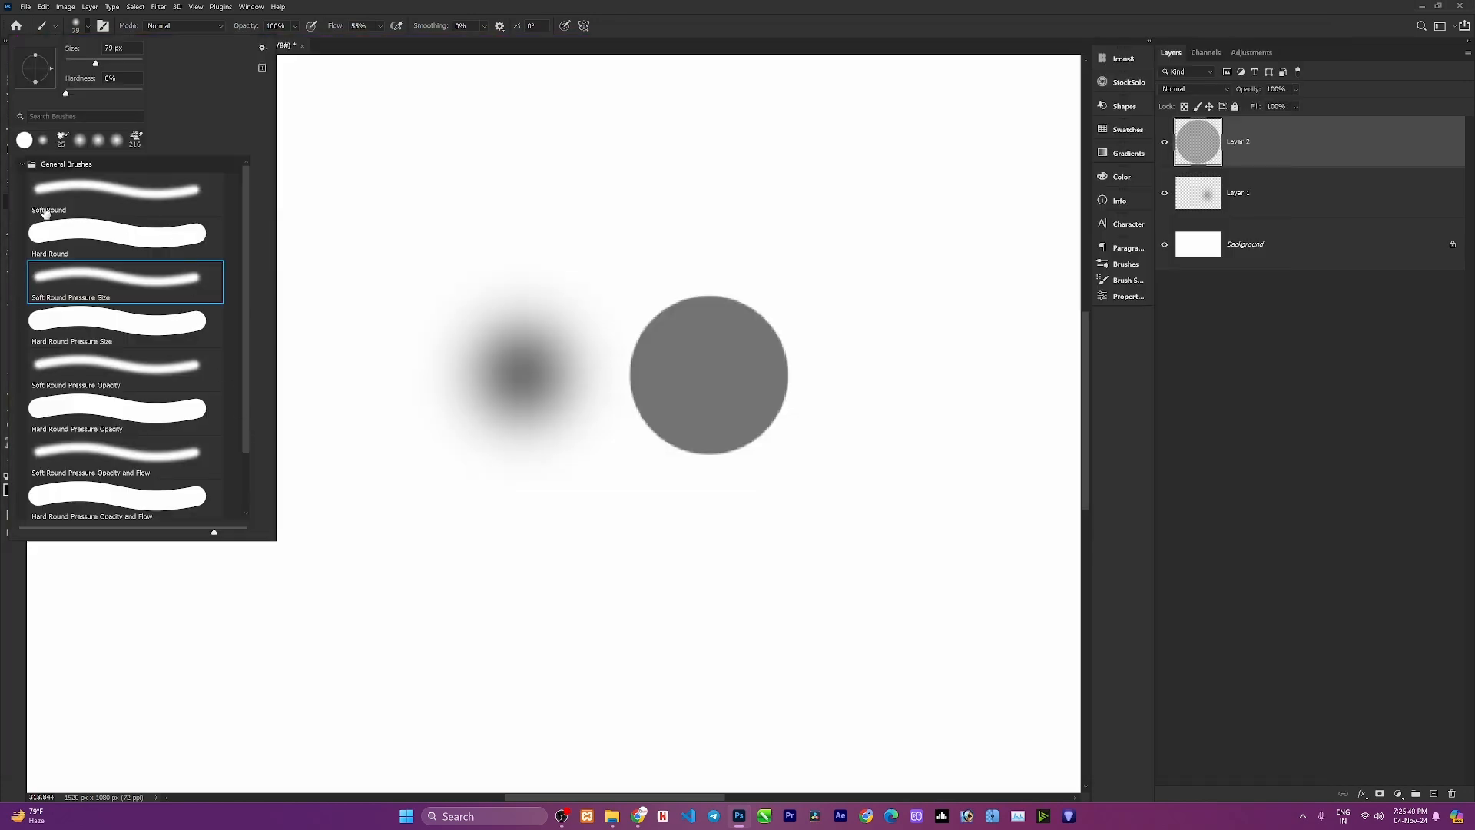
Collapse General Brushes, expand the new 20 Painter Brushes group and select the Painter 16 brush.
{"action": "left_click", "coordinate": [20, 166]}
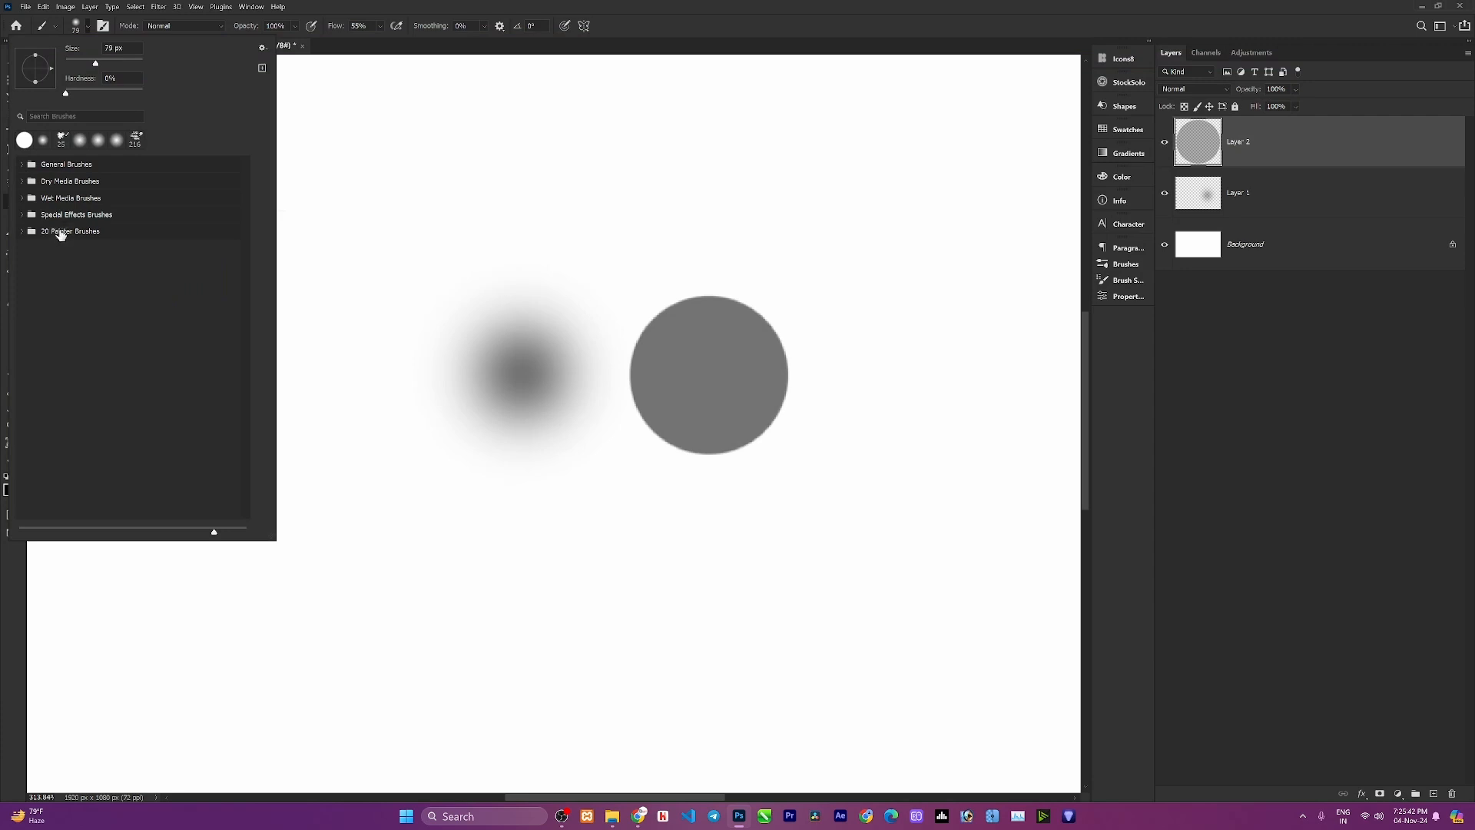
{"action": "left_click", "coordinate": [62, 234]}
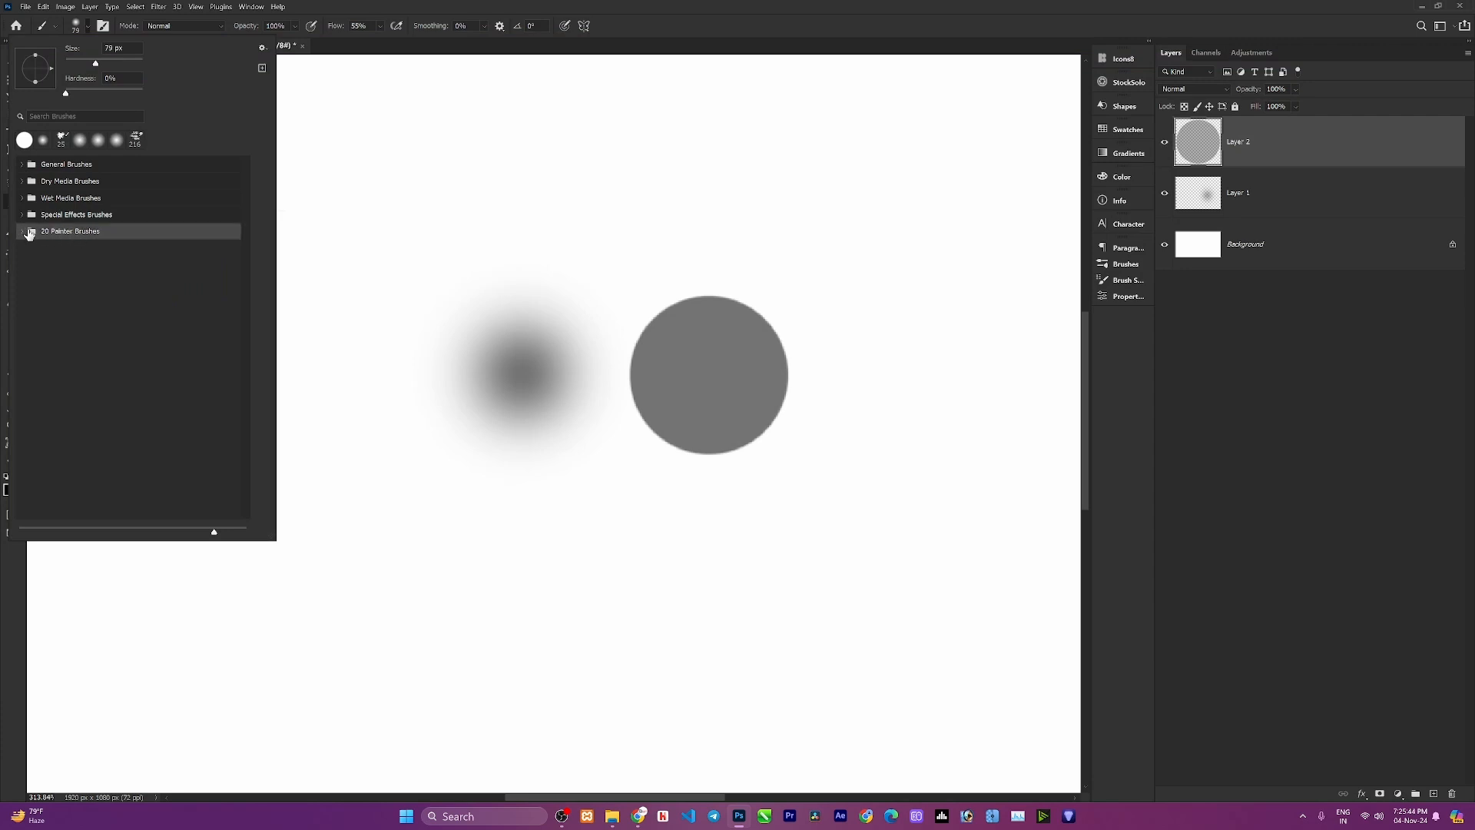
{"action": "left_click", "coordinate": [24, 231]}
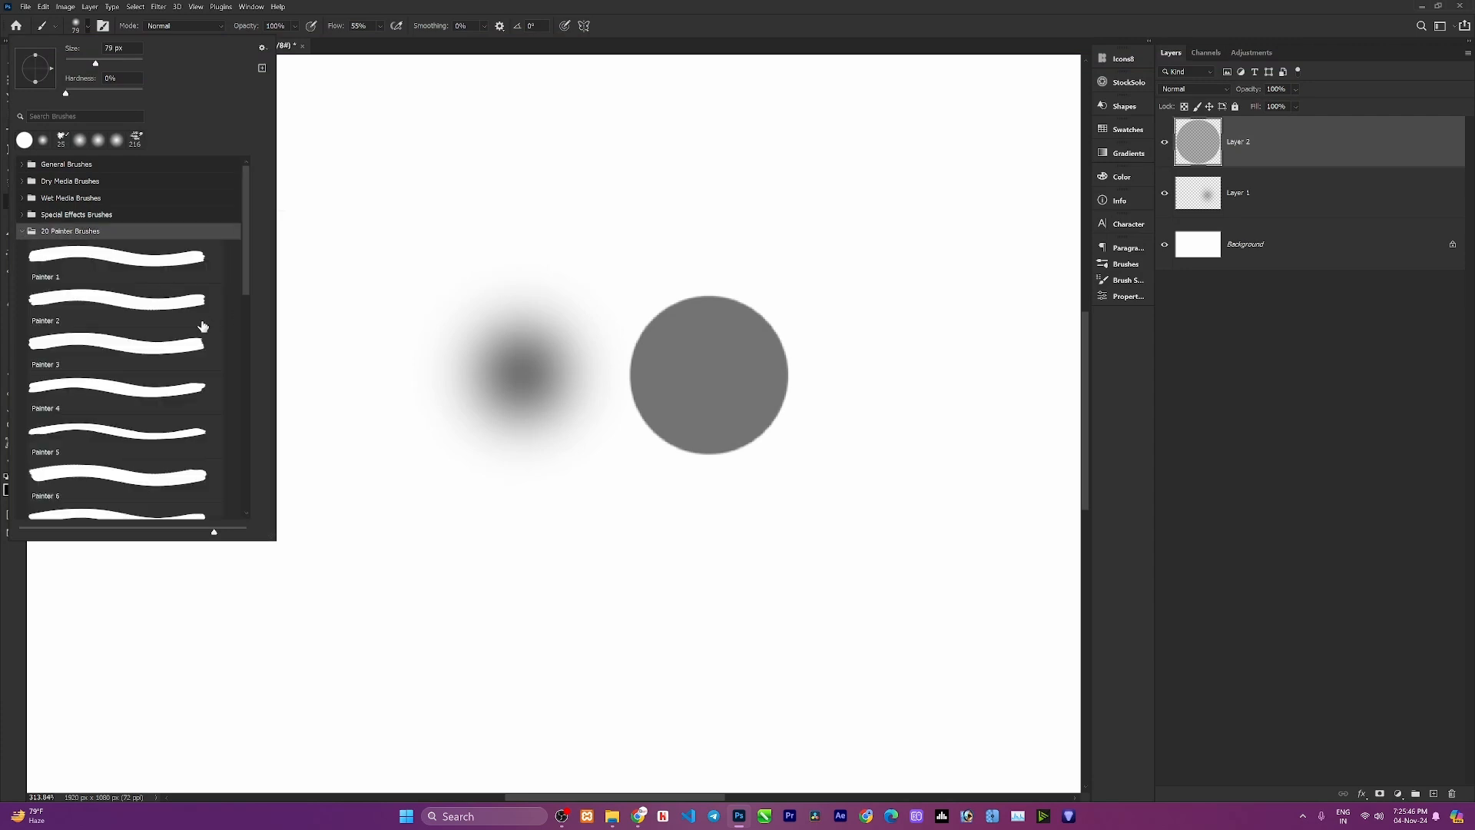
{"action": "scroll", "coordinate": [223, 342], "scroll_direction": "down", "scroll_amount": 8}
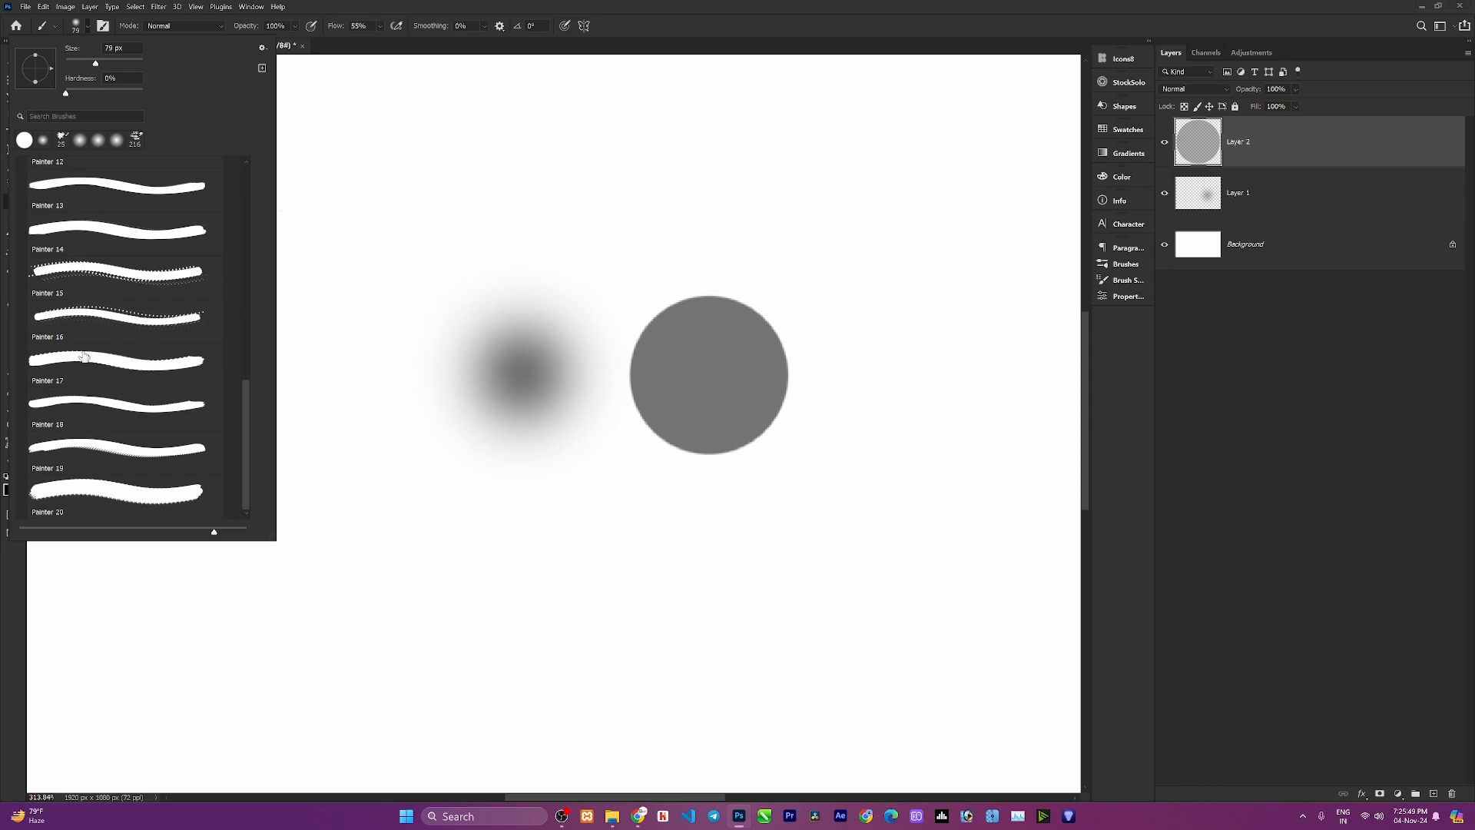
{"action": "left_click", "coordinate": [87, 312]}
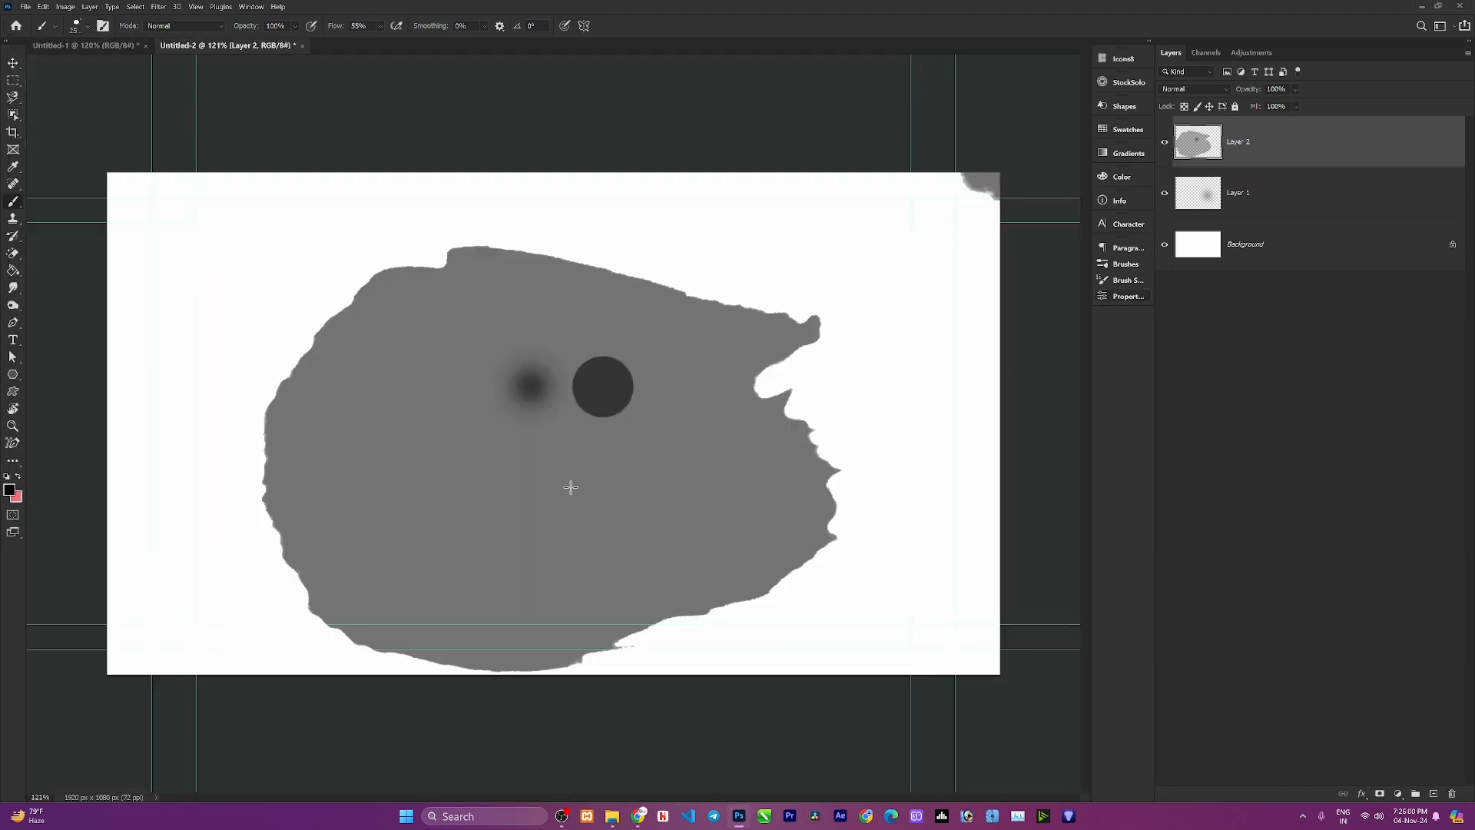
Reduce the brush size to 125 px and paint two horizontal test strokes with Painter 16.
{"action": "scroll", "coordinate": [617, 520], "scroll_direction": "down", "scroll_amount": 3}
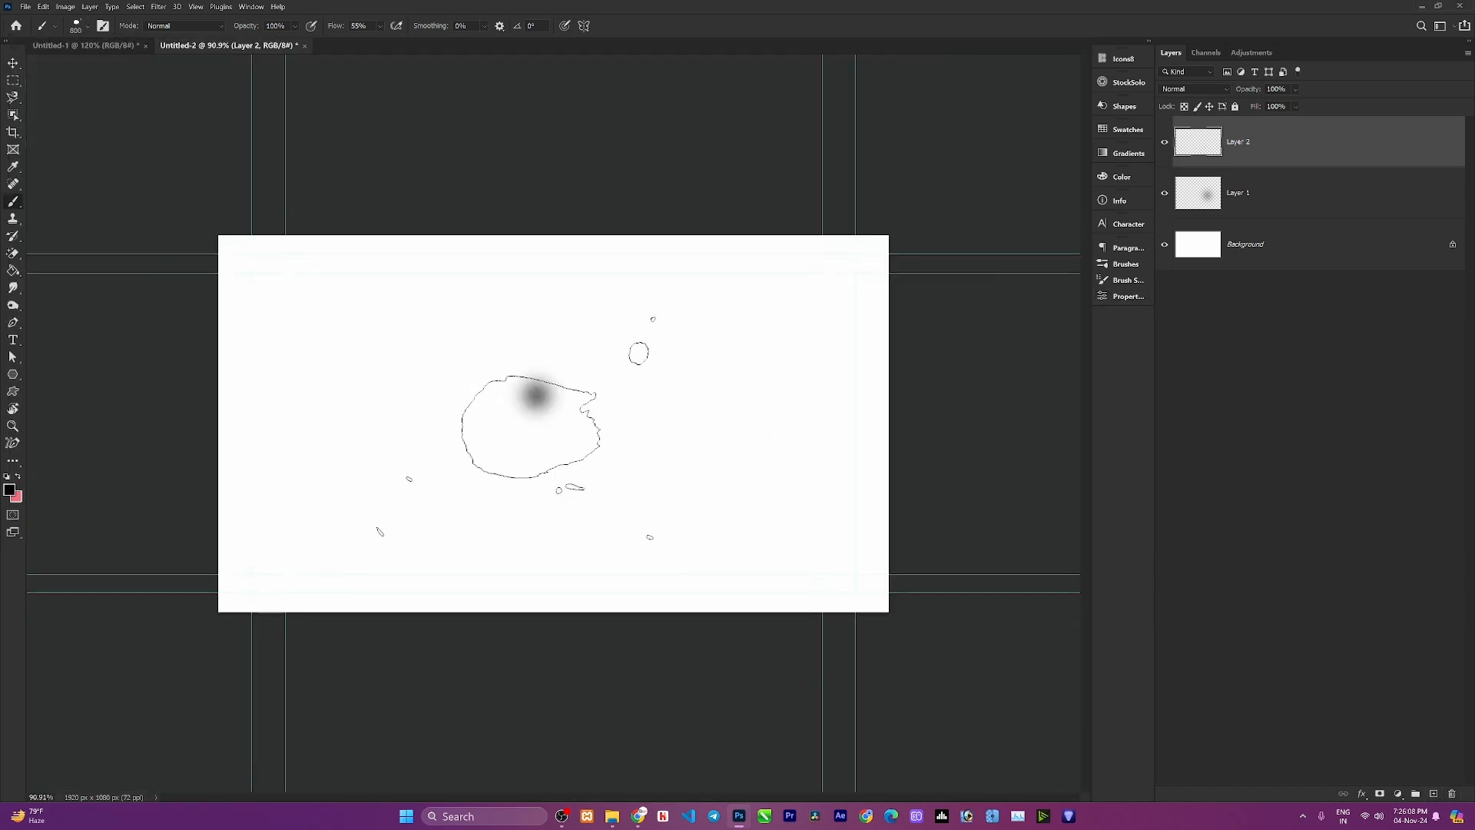
{"action": "key", "text": "bracketleft"}
{"action": "key", "text": "bracketleft"}
{"action": "key", "text": "bracketleft"}
{"action": "key", "text": "bracketleft"}
{"action": "left_click", "coordinate": [88, 27]}
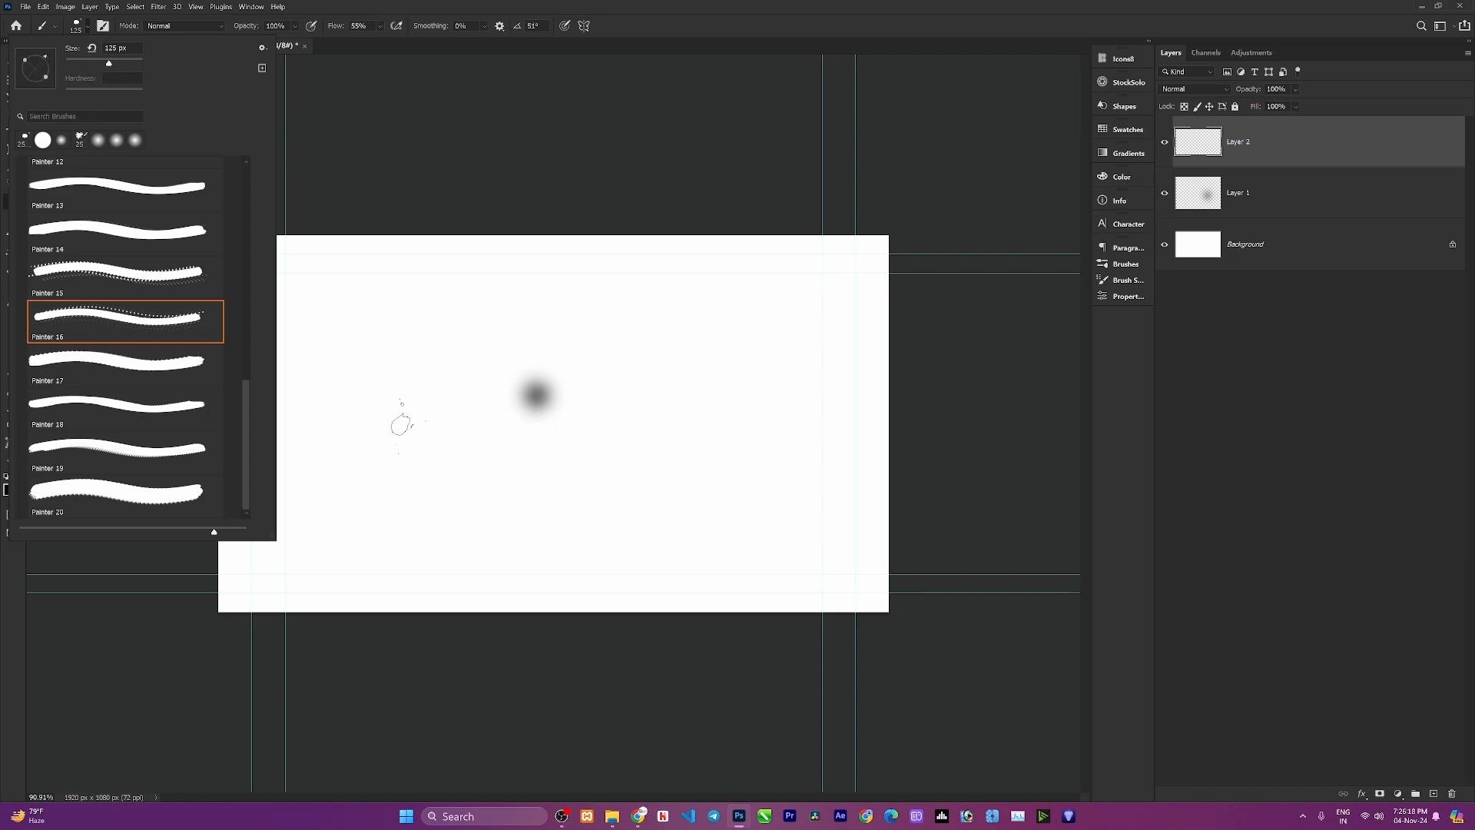
{"action": "left_click_drag", "start_coordinate": [377, 439], "coordinate": [601, 453]}
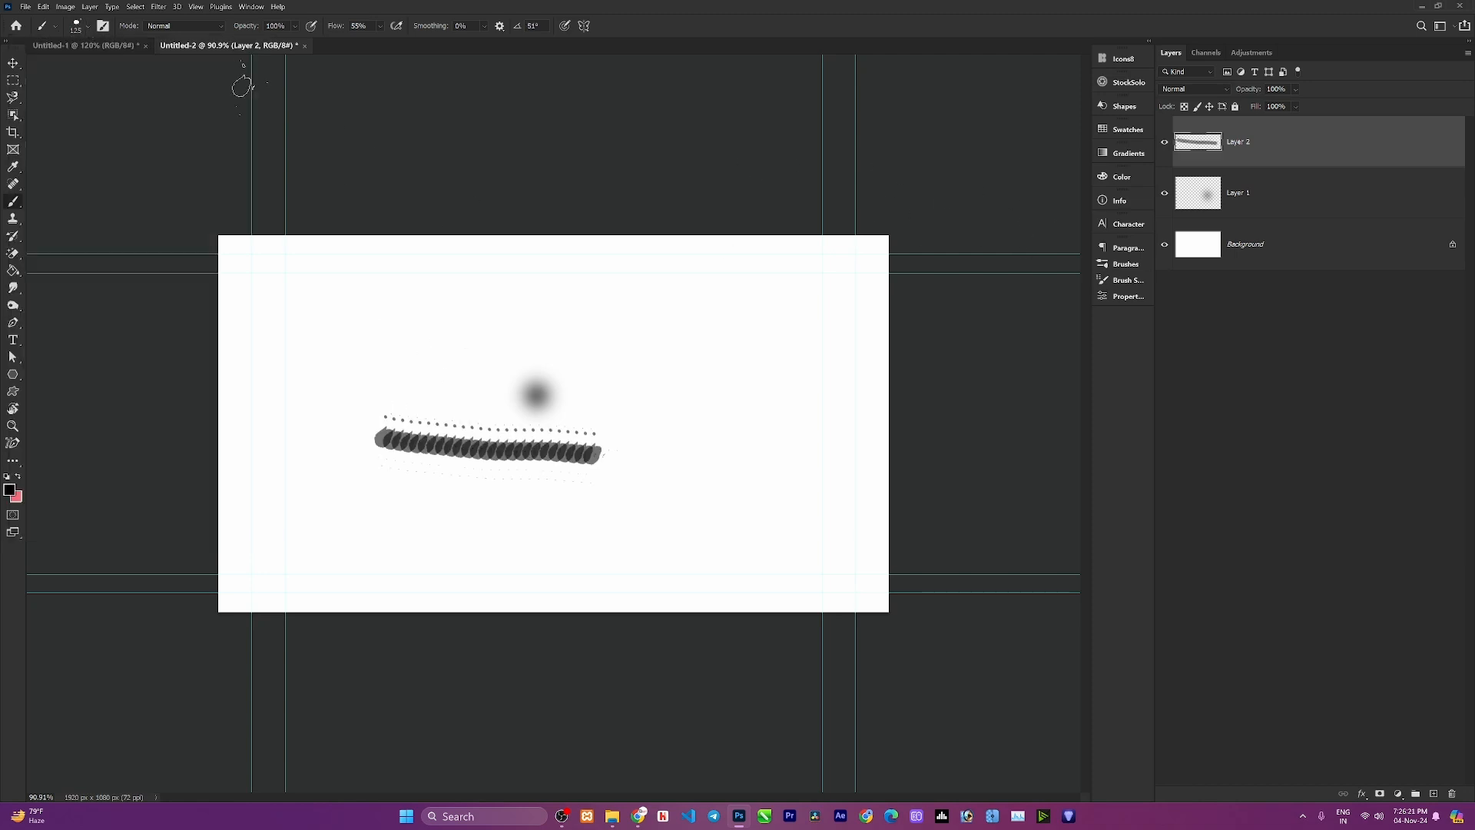
{"action": "left_click_drag", "start_coordinate": [412, 525], "coordinate": [683, 530]}
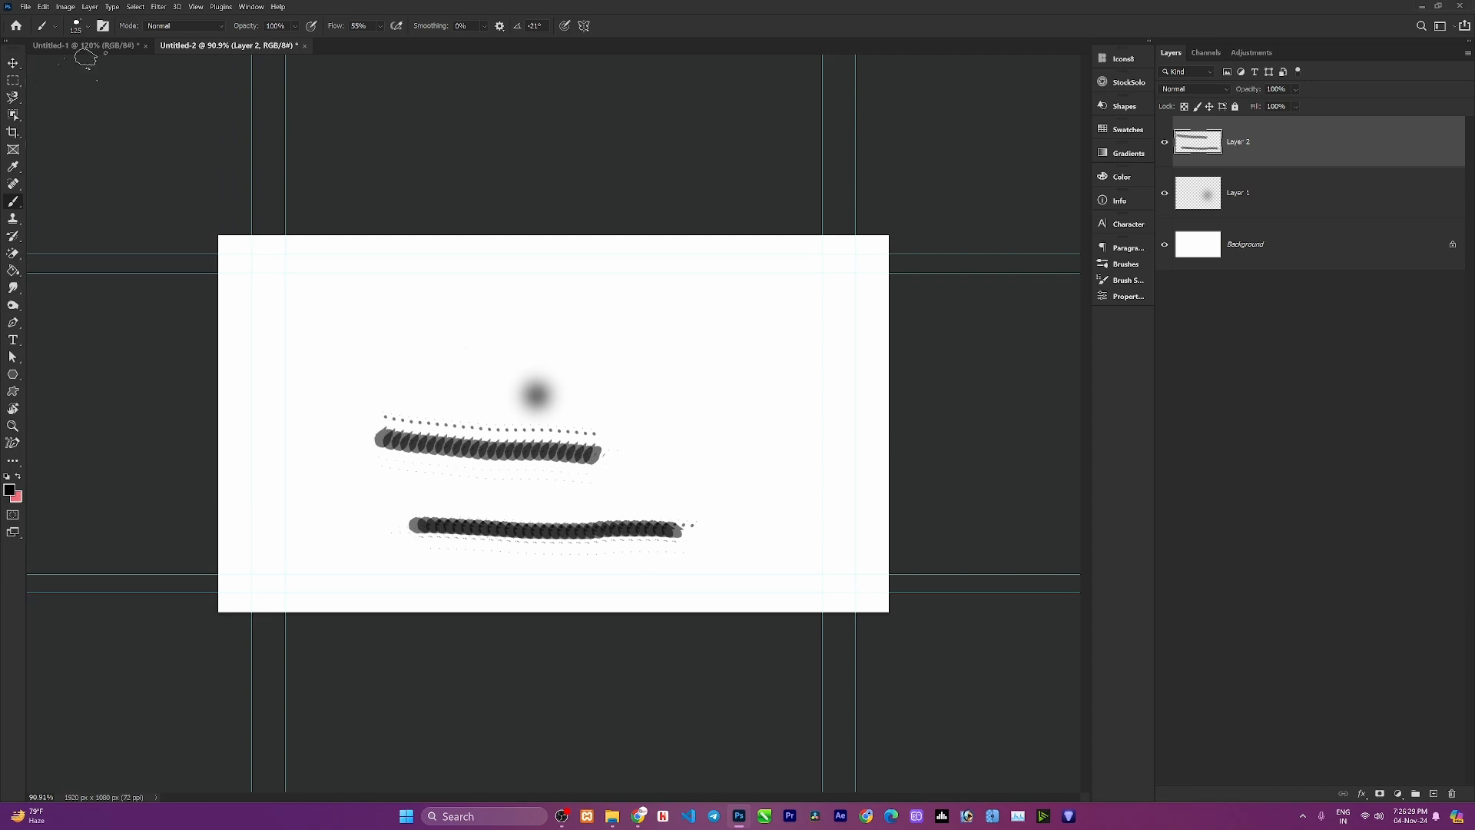
Open the tool presets picker and review its options menu.
{"action": "left_click", "coordinate": [76, 26]}
{"action": "scroll", "coordinate": [107, 239], "scroll_direction": "up", "scroll_amount": 3}
{"action": "left_click", "coordinate": [56, 26]}
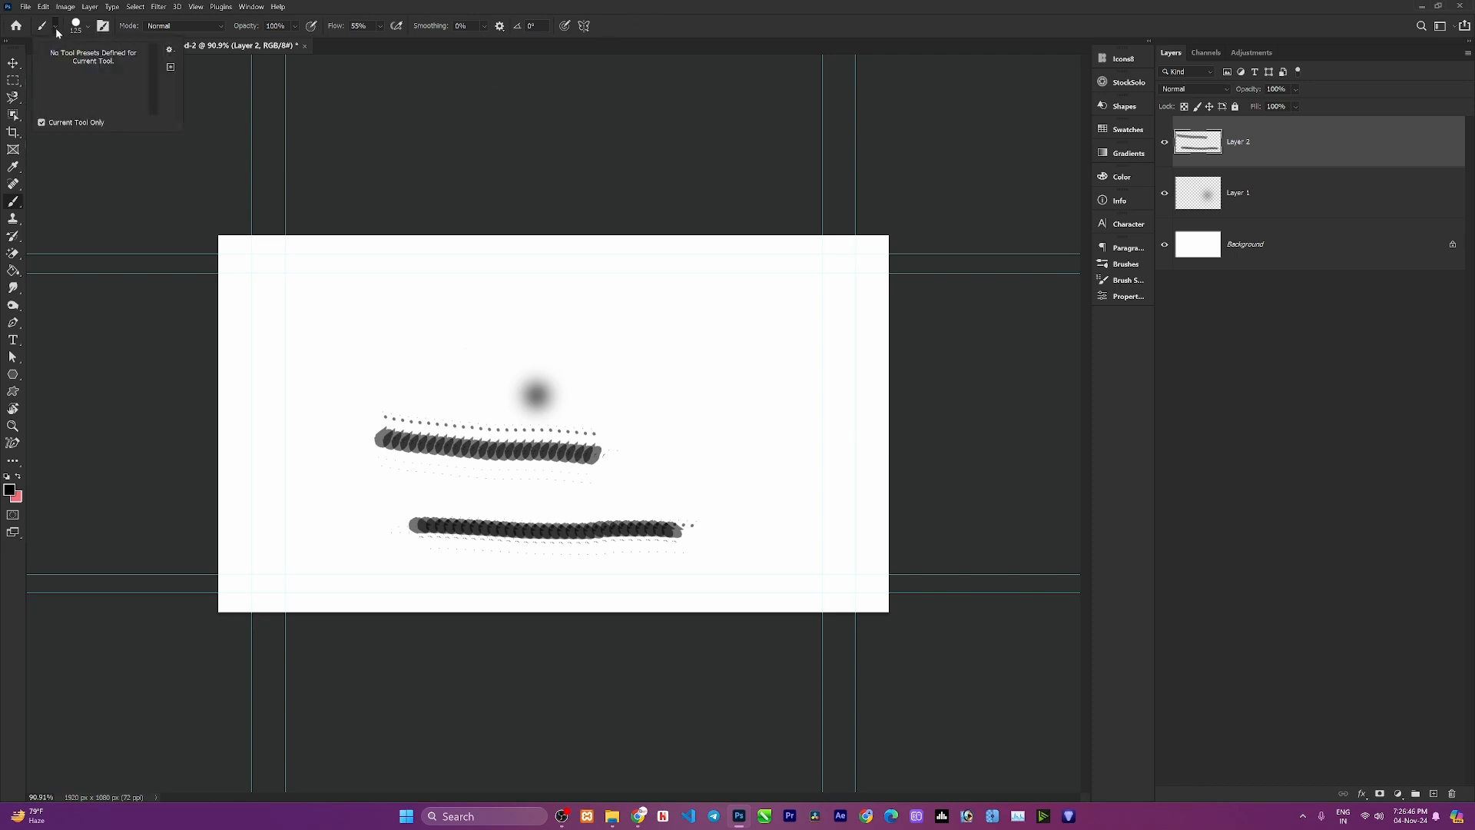
{"action": "left_click", "coordinate": [170, 52]}
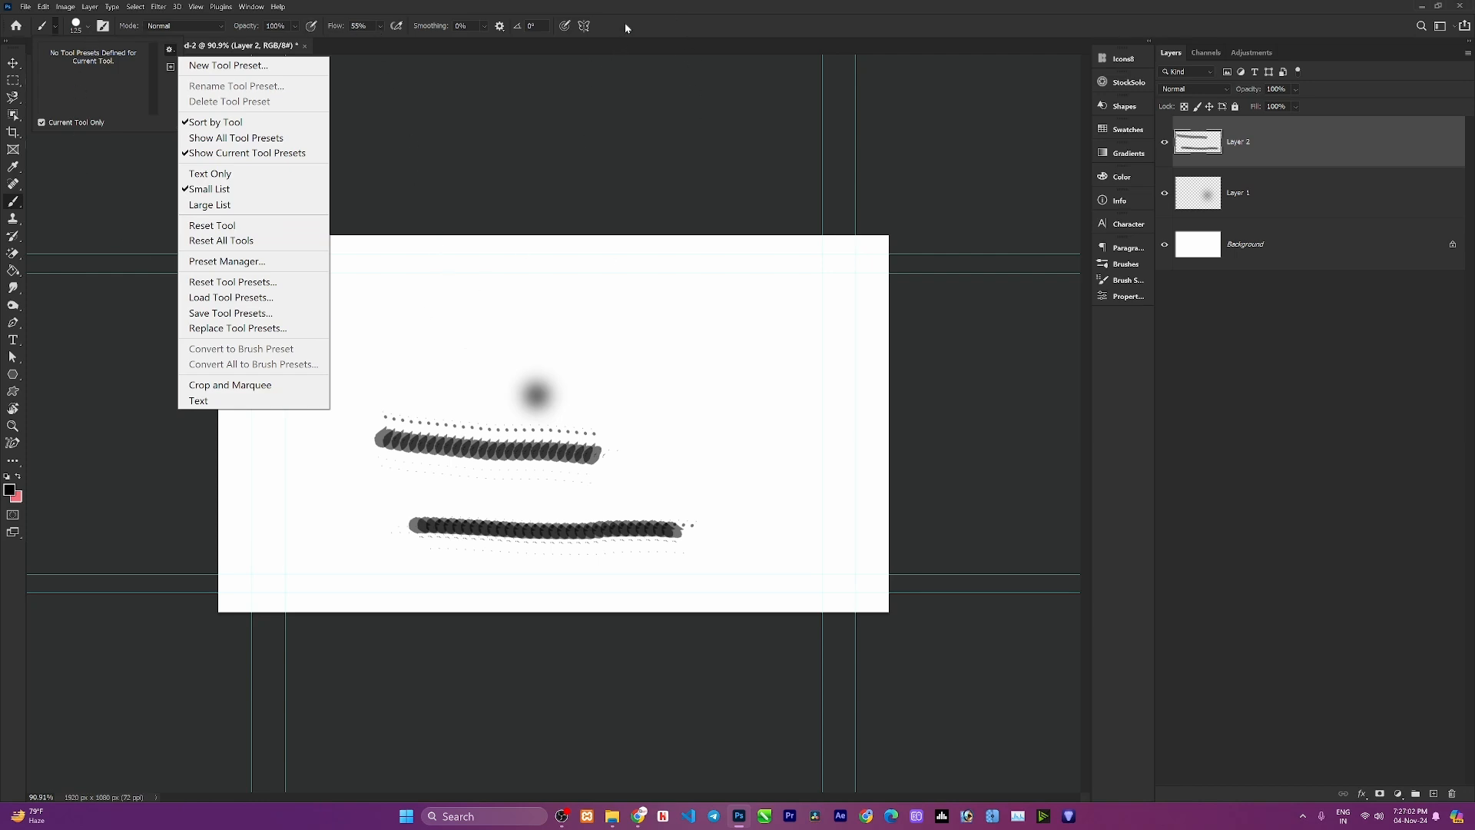
{"action": "left_click", "coordinate": [712, 31]}
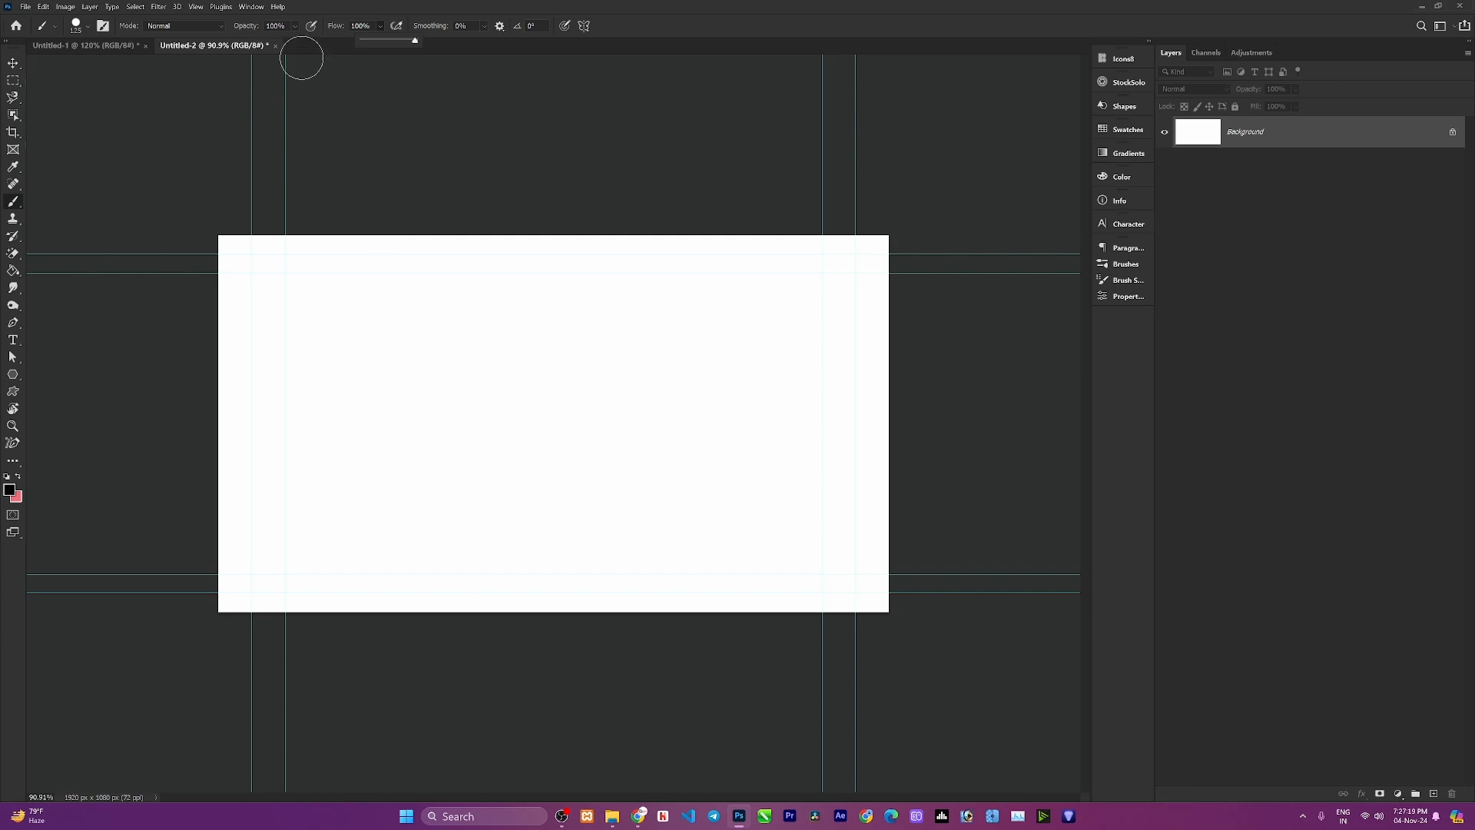
Add a new layer, set brush opacity to 51% and paint a horizontal stroke below the first one.
{"action": "left_click", "coordinate": [1434, 794]}
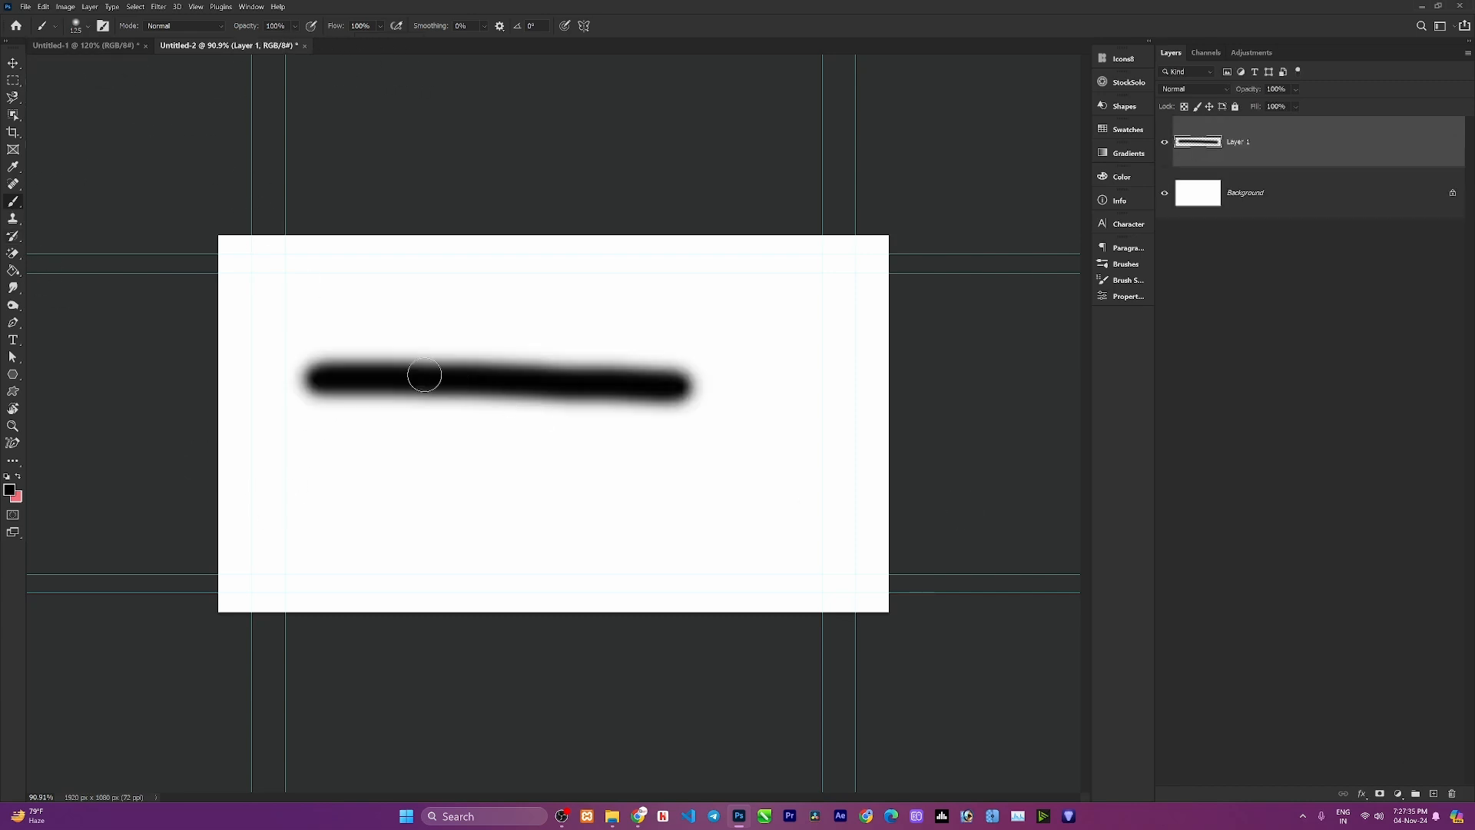
{"action": "scroll", "coordinate": [409, 376], "scroll_direction": "up", "scroll_amount": 3}
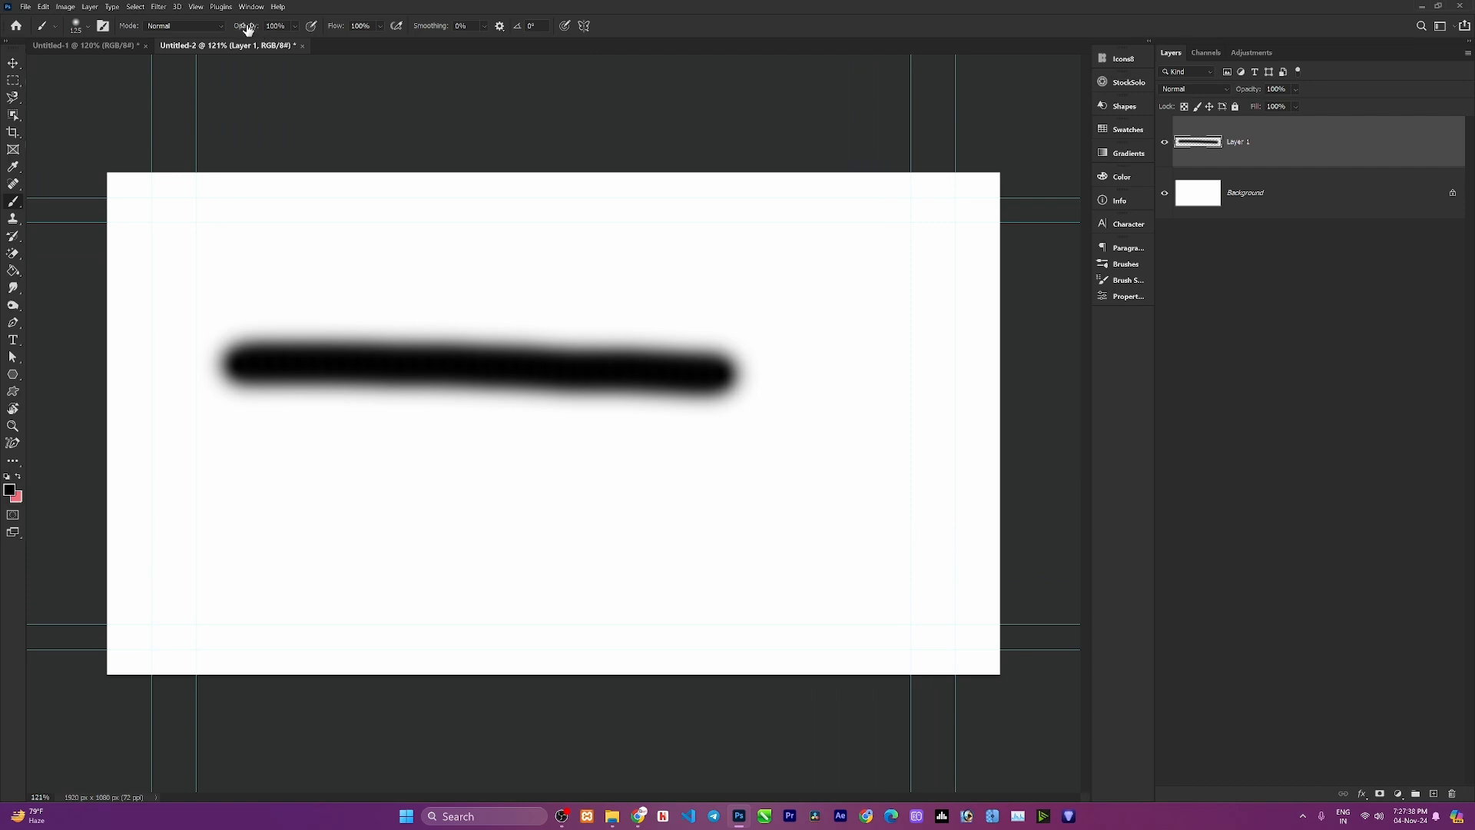
{"action": "left_click_drag", "start_coordinate": [245, 27], "coordinate": [223, 31]}
{"action": "left_click_drag", "start_coordinate": [250, 426], "coordinate": [676, 449]}
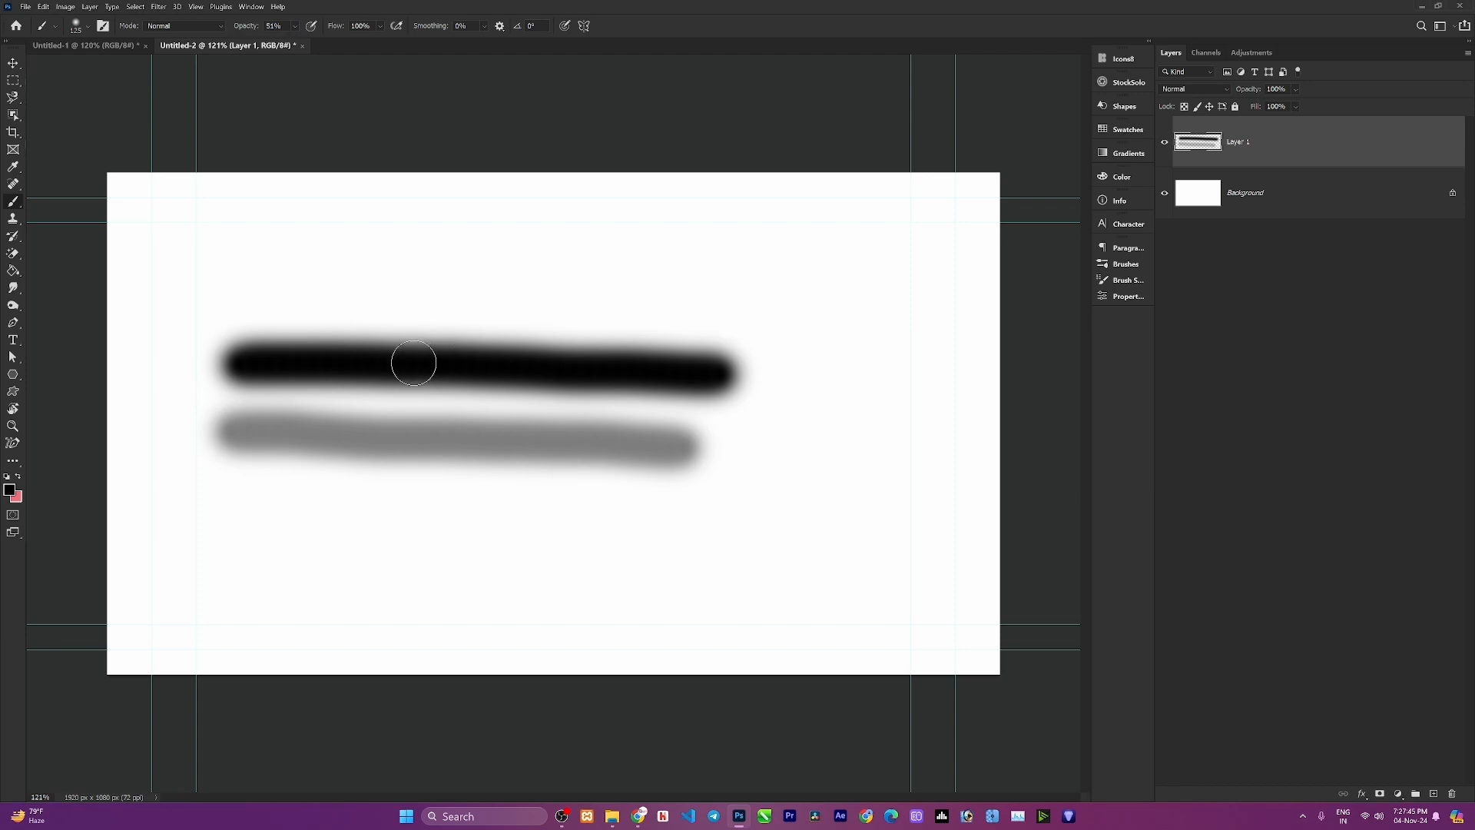
Paint several overlapping strokes at 51% opacity further down the canvas to show opacity build-up.
{"action": "scroll", "coordinate": [346, 356], "scroll_direction": "up", "scroll_amount": 1}
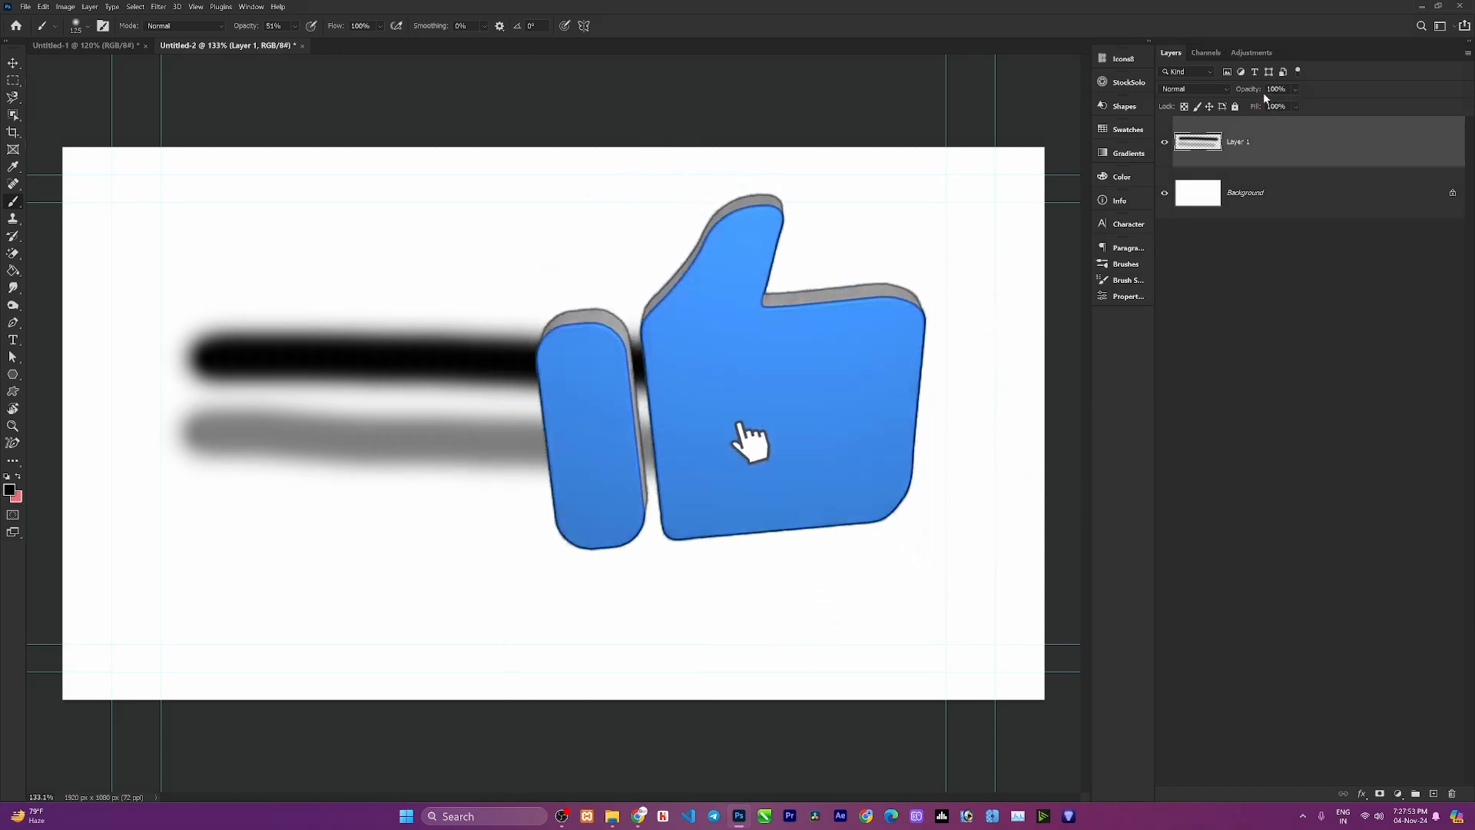
{"action": "mouse_move", "coordinate": [1250, 92]}
{"action": "left_mouse_down"}
{"action": "mouse_move", "coordinate": [1223, 92]}
{"action": "mouse_move", "coordinate": [1367, 105]}
{"action": "left_mouse_up"}
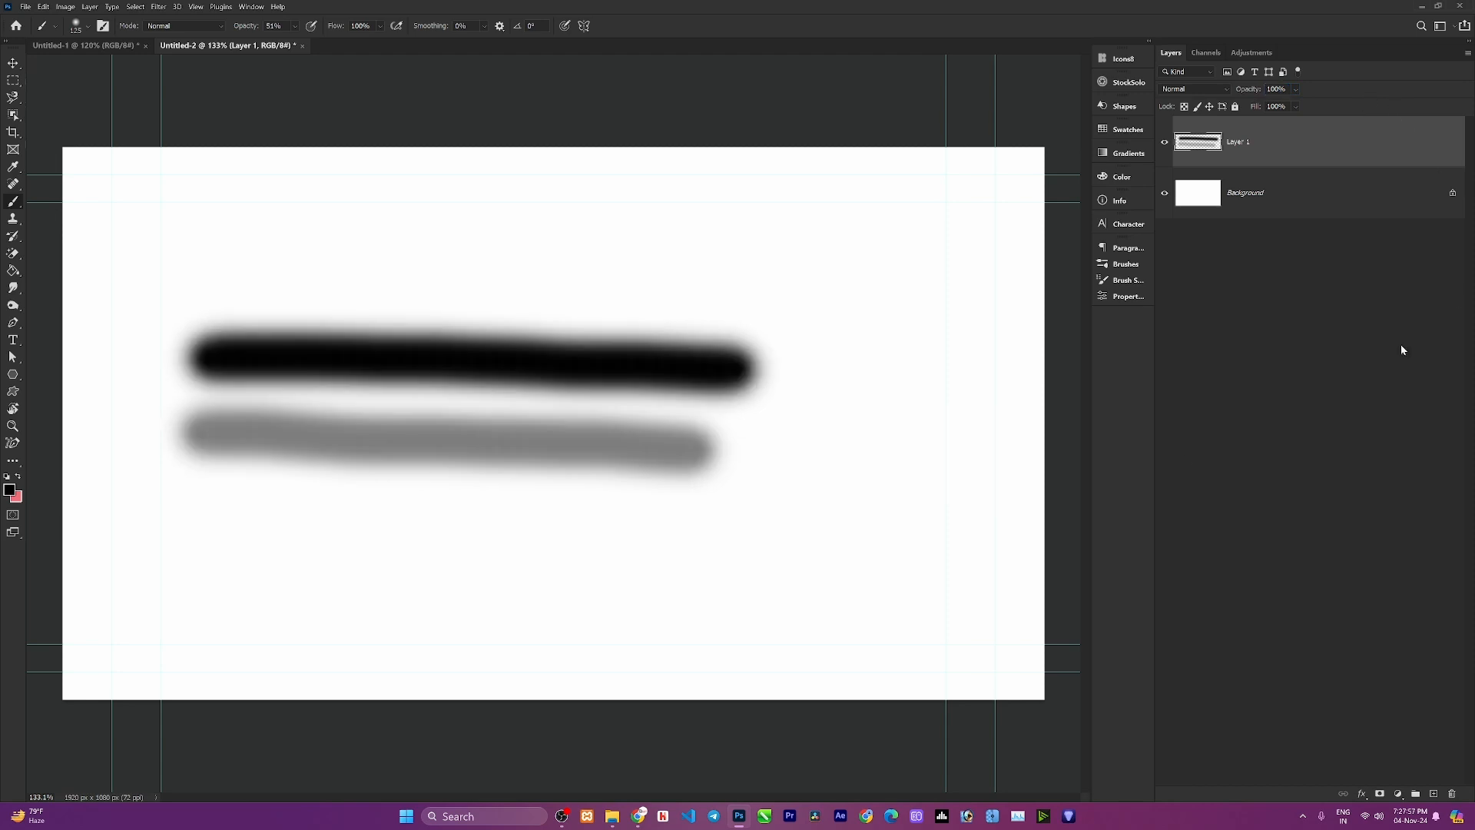
{"action": "scroll", "coordinate": [447, 505], "scroll_direction": "down", "scroll_amount": 2}
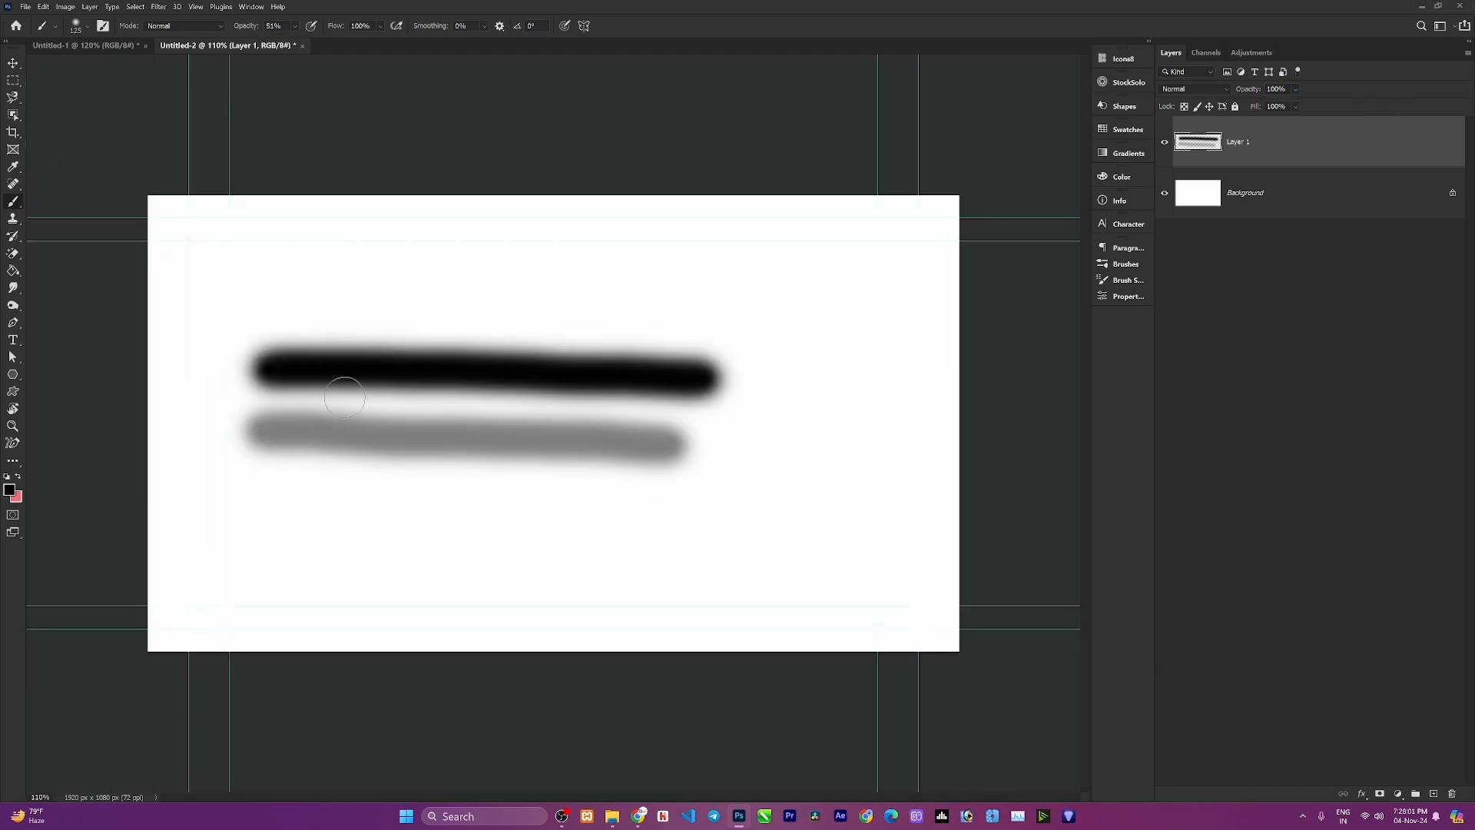
{"action": "mouse_move", "coordinate": [266, 533]}
{"action": "left_mouse_down"}
{"action": "mouse_move", "coordinate": [533, 523]}
{"action": "mouse_move", "coordinate": [778, 537]}
{"action": "left_mouse_up"}
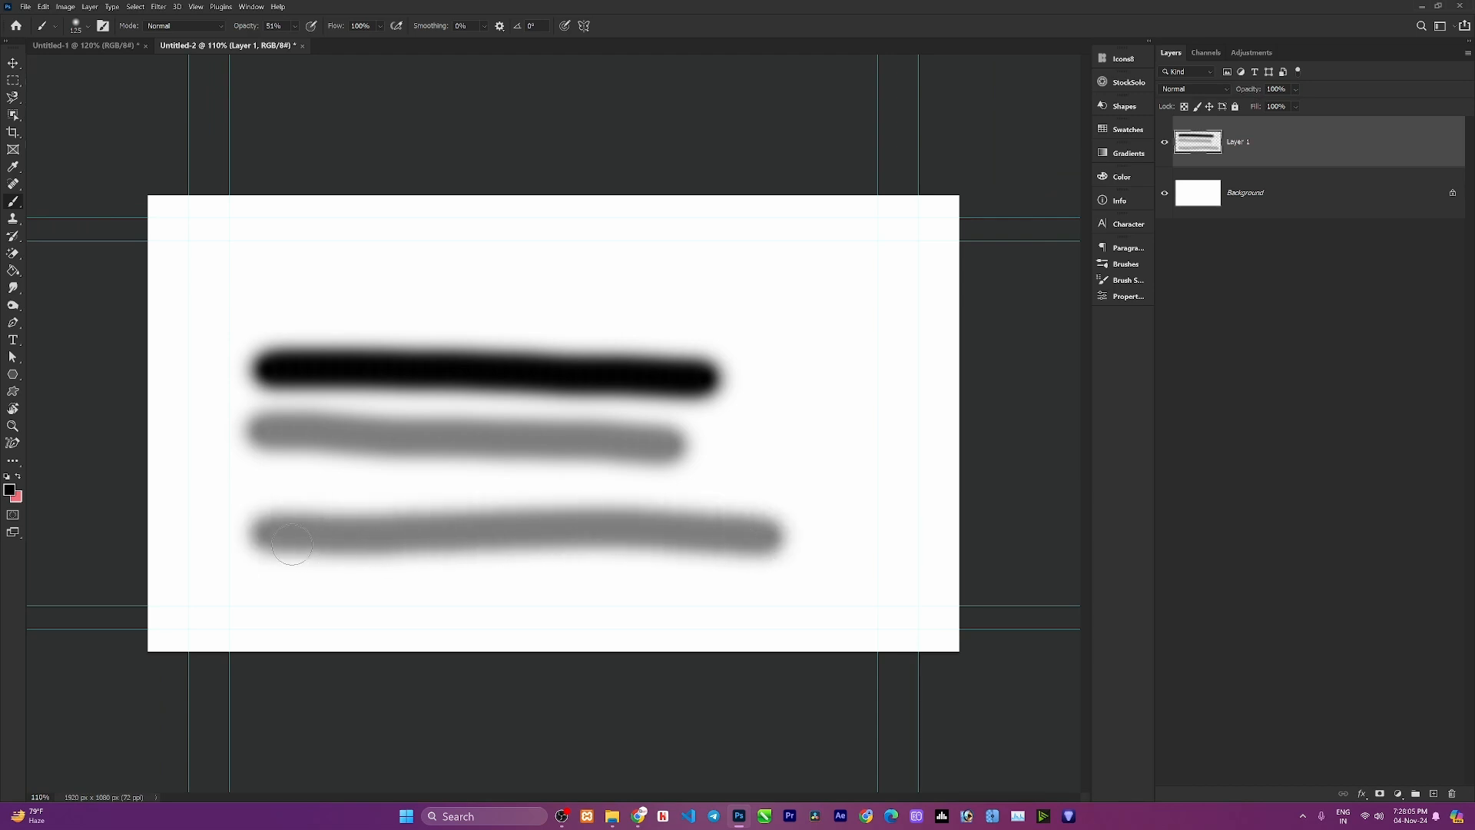
{"action": "mouse_move", "coordinate": [292, 545]}
{"action": "left_mouse_down"}
{"action": "mouse_move", "coordinate": [718, 537]}
{"action": "mouse_move", "coordinate": [332, 548]}
{"action": "mouse_move", "coordinate": [312, 547]}
{"action": "mouse_move", "coordinate": [624, 538]}
{"action": "mouse_move", "coordinate": [296, 526]}
{"action": "mouse_move", "coordinate": [703, 536]}
{"action": "left_mouse_up"}
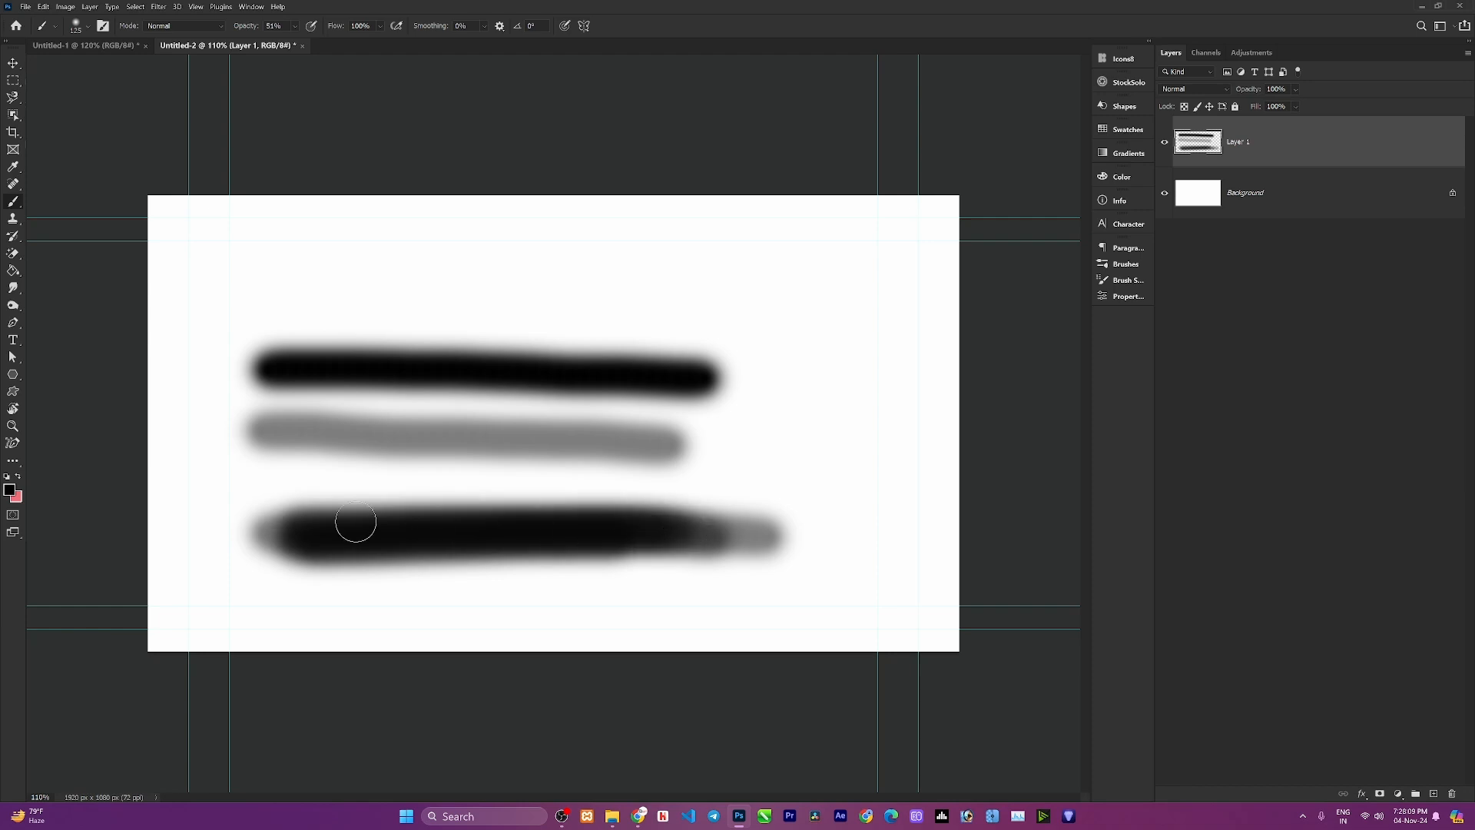
{"action": "left_click_drag", "start_coordinate": [356, 523], "coordinate": [636, 531]}
{"action": "left_click_drag", "start_coordinate": [369, 531], "coordinate": [682, 547]}
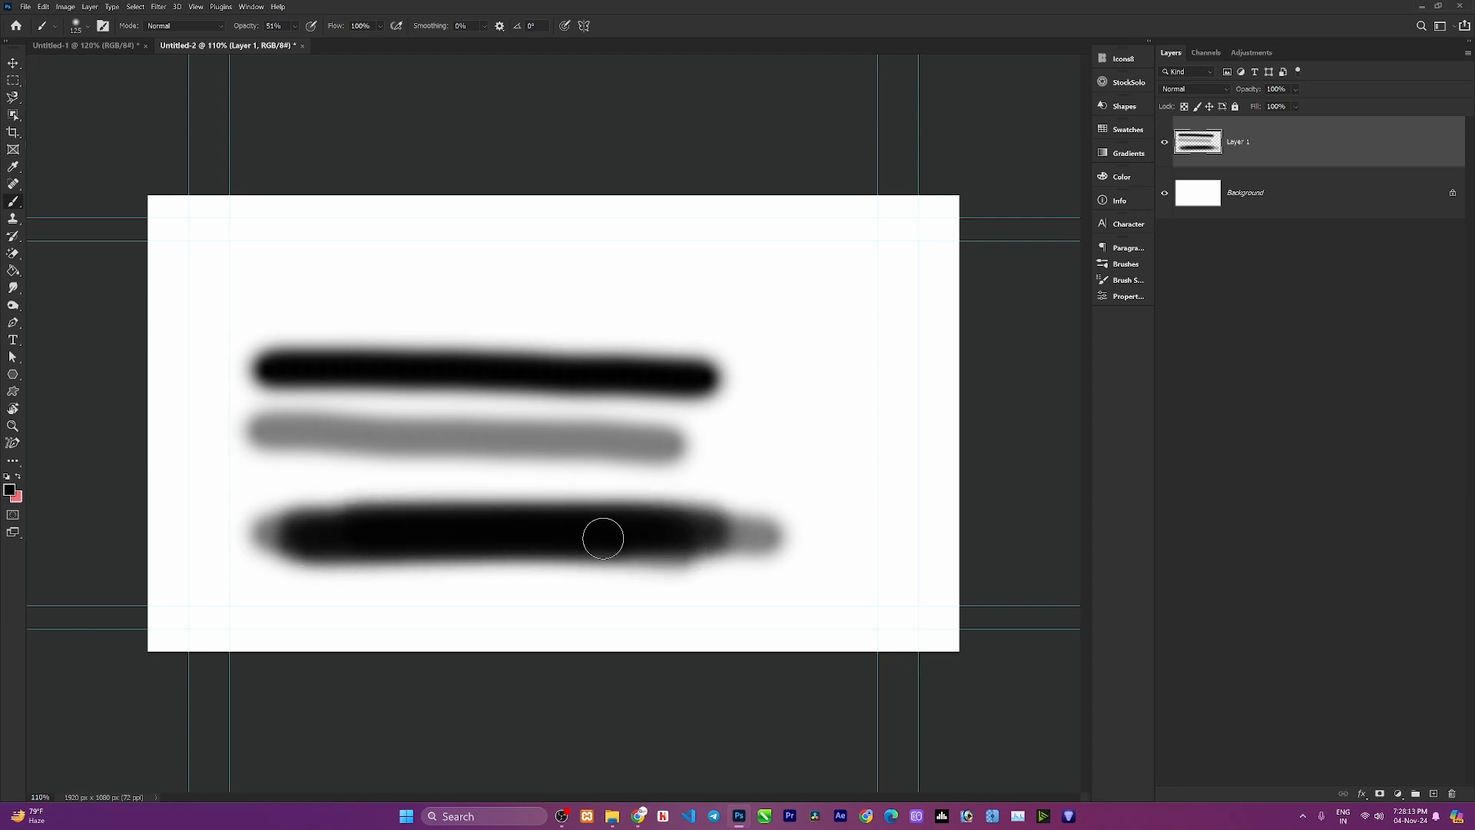
Add another new layer and hide Layer 1.
{"action": "scroll", "coordinate": [603, 538], "scroll_direction": "down", "scroll_amount": 2}
{"action": "key", "text": "ctrl+shift+alt+n"}
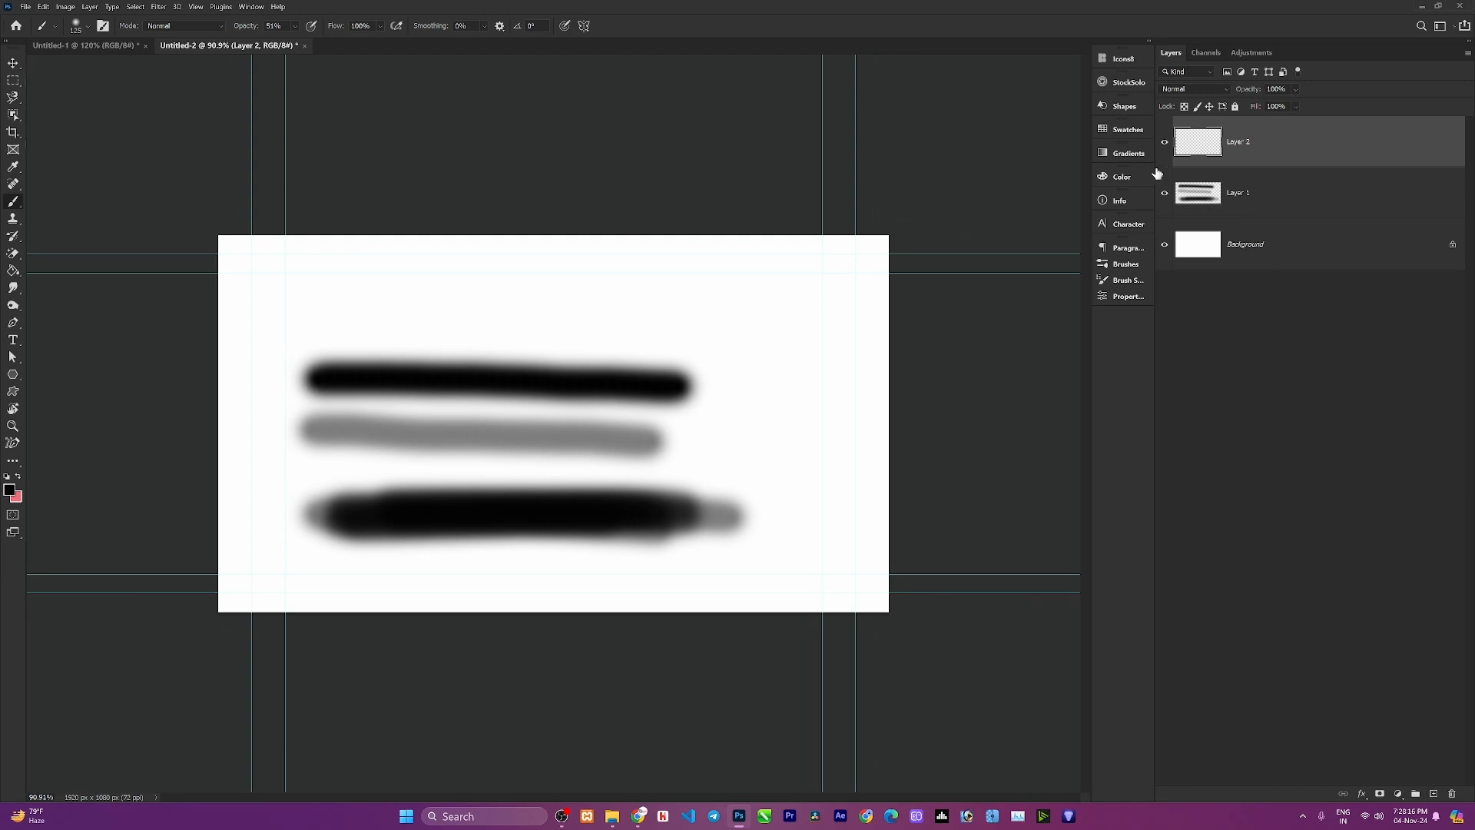
{"action": "left_click", "coordinate": [1165, 193]}
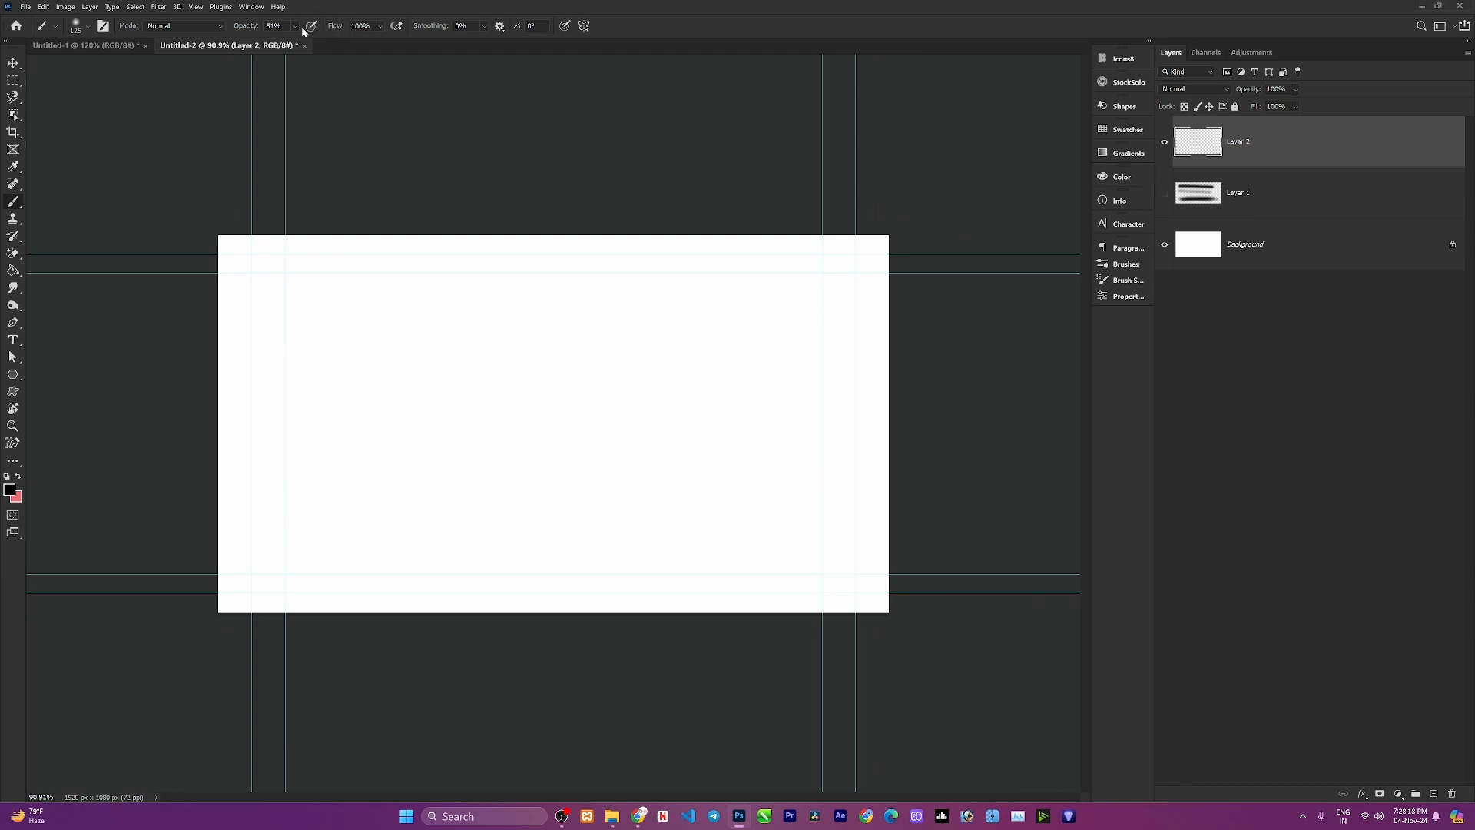
Set the brush flow to 40% and paint strokes, including a back-and-forth overlapping stroke.
{"action": "mouse_move", "coordinate": [248, 31]}
{"action": "left_mouse_down"}
{"action": "mouse_move", "coordinate": [343, 30]}
{"action": "mouse_move", "coordinate": [319, 32]}
{"action": "left_mouse_up"}
{"action": "type", "text": "40"}
{"action": "key", "text": "Return"}
{"action": "left_click_drag", "start_coordinate": [318, 395], "coordinate": [687, 395]}
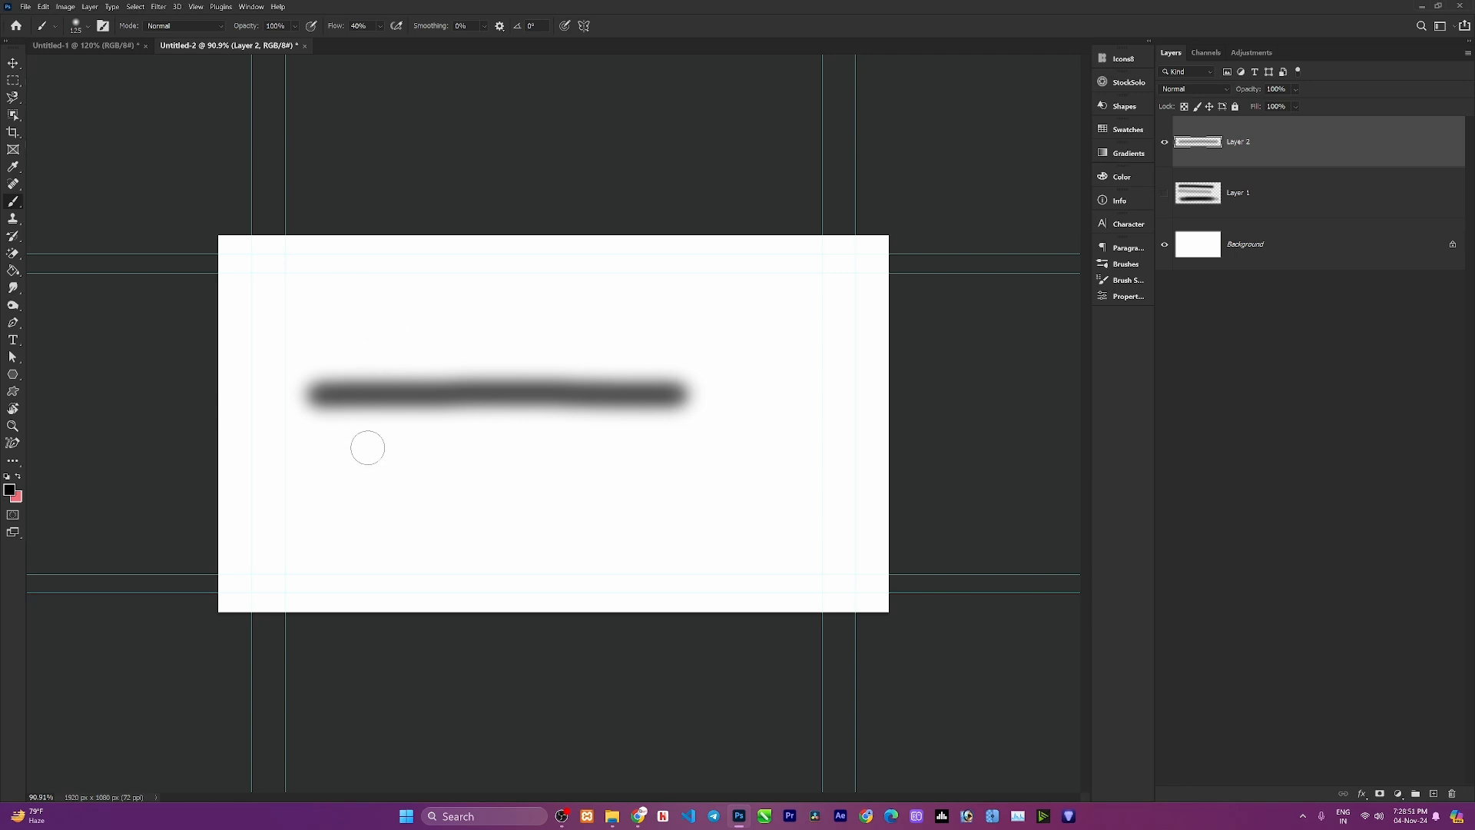
{"action": "left_click_drag", "start_coordinate": [343, 485], "coordinate": [681, 491]}
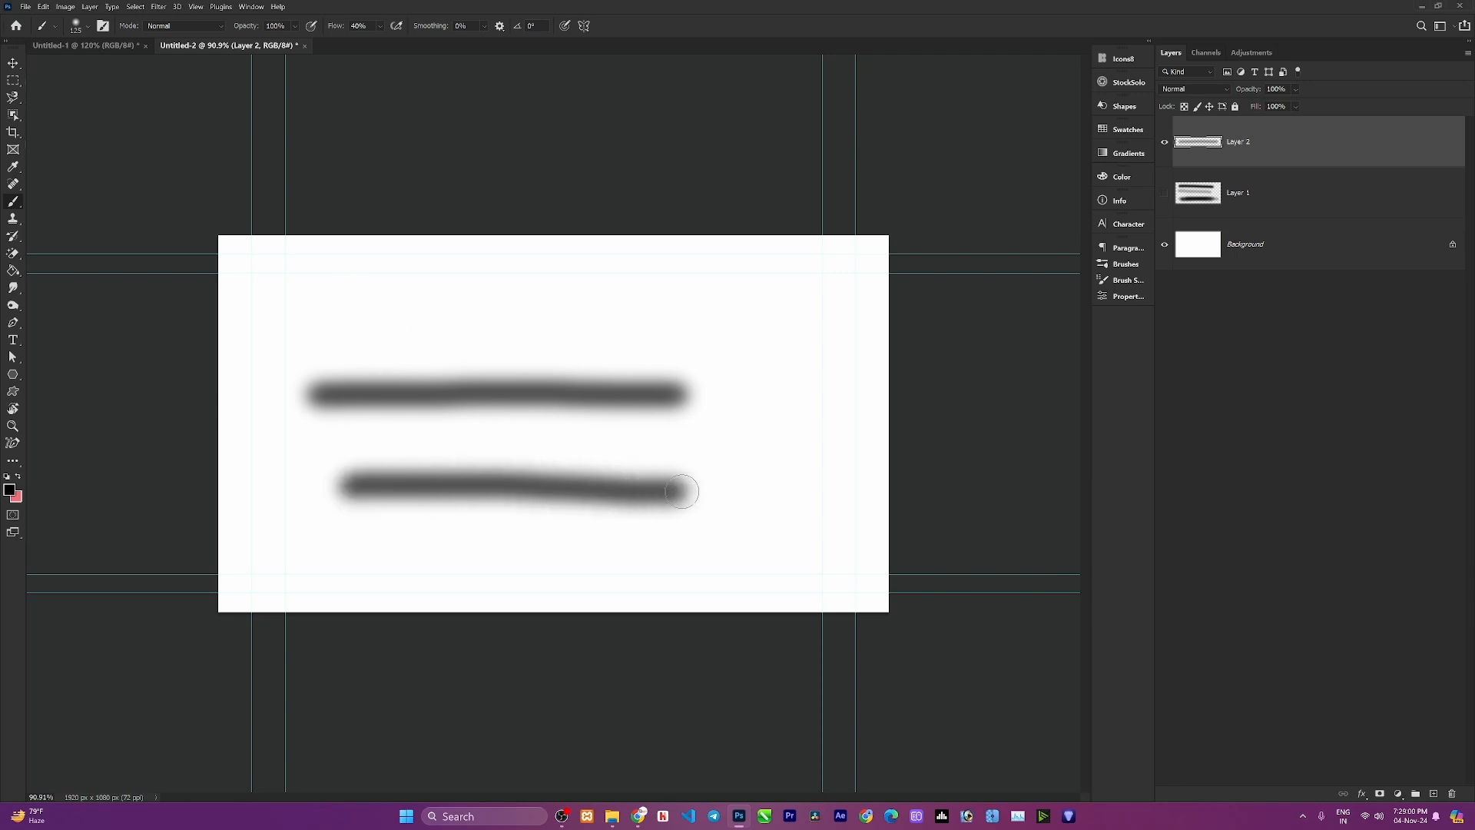
{"action": "mouse_move", "coordinate": [682, 491]}
{"action": "left_mouse_down"}
{"action": "mouse_move", "coordinate": [339, 486]}
{"action": "mouse_move", "coordinate": [703, 490]}
{"action": "mouse_move", "coordinate": [353, 490]}
{"action": "mouse_move", "coordinate": [494, 487]}
{"action": "mouse_move", "coordinate": [404, 490]}
{"action": "mouse_move", "coordinate": [406, 475]}
{"action": "mouse_move", "coordinate": [543, 488]}
{"action": "mouse_move", "coordinate": [432, 471]}
{"action": "mouse_move", "coordinate": [641, 487]}
{"action": "mouse_move", "coordinate": [461, 479]}
{"action": "left_mouse_up"}
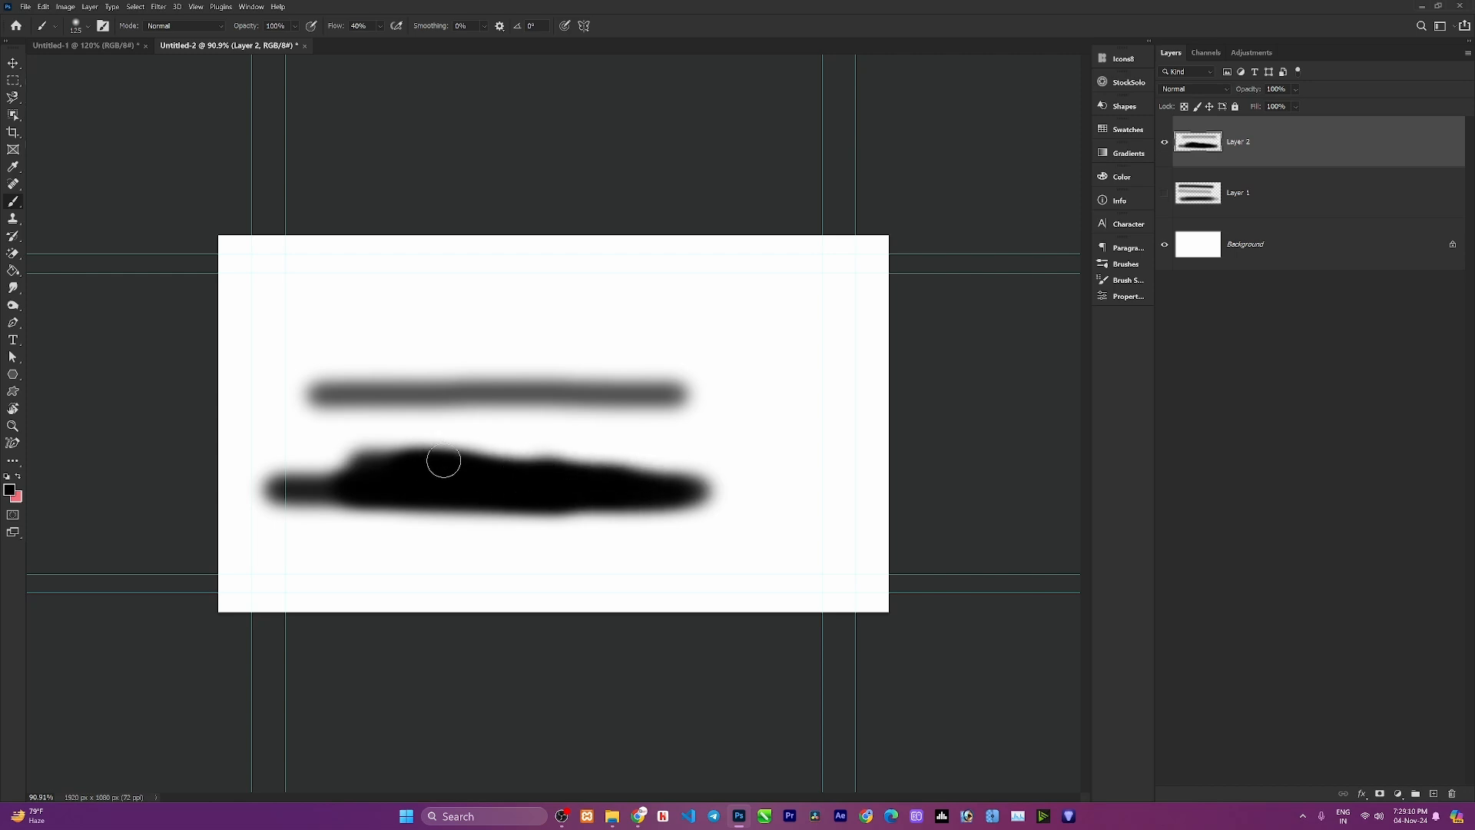
Delete Layer 1 and Layer 2 to clear the canvas.
{"action": "scroll", "coordinate": [442, 462], "scroll_direction": "down", "scroll_amount": 2}
{"action": "scroll", "coordinate": [443, 462], "scroll_direction": "up", "scroll_amount": 2}
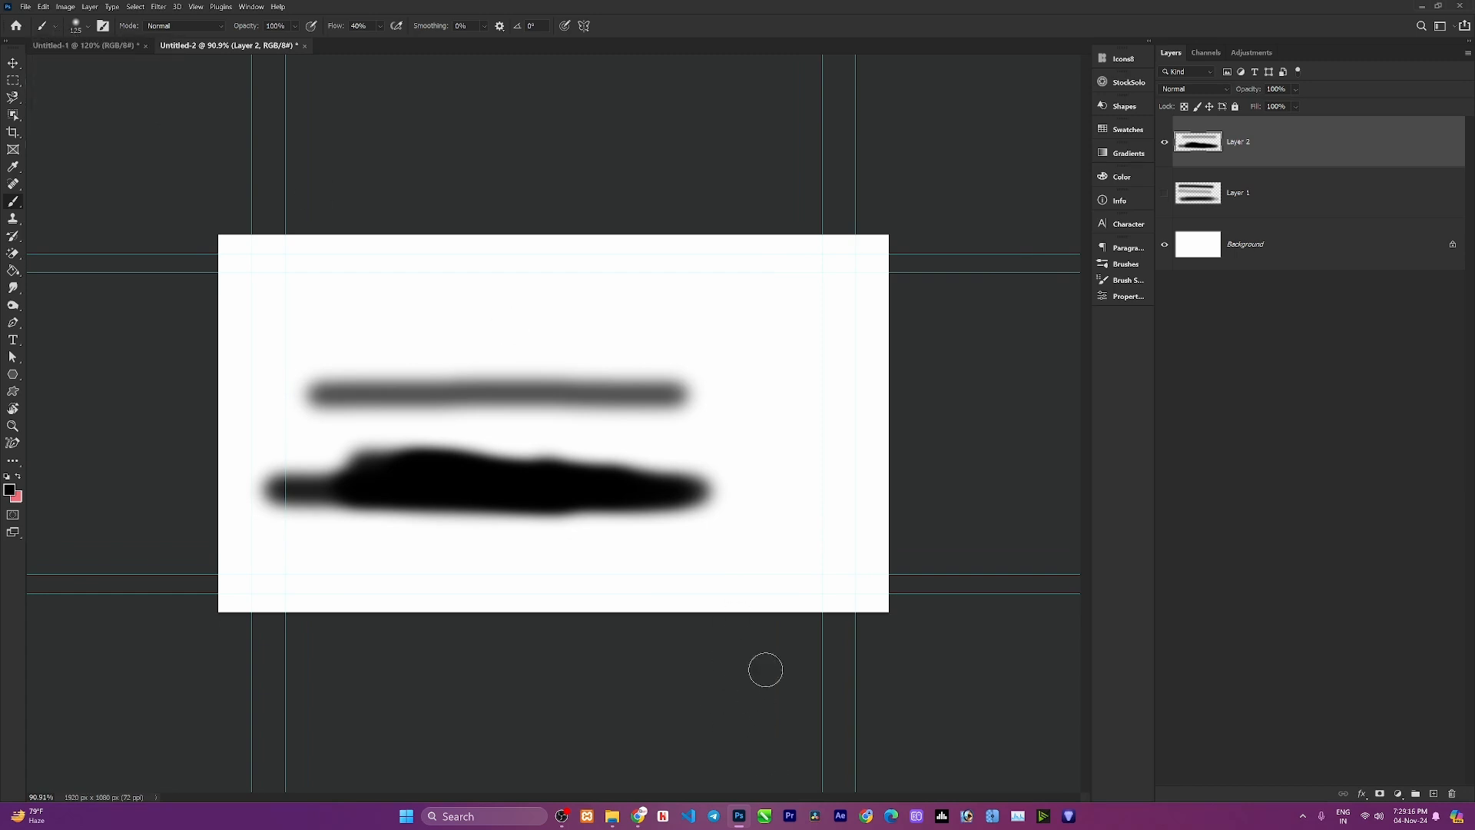
{"action": "left_click", "coordinate": [1275, 204]}
{"action": "key", "text": "Delete"}
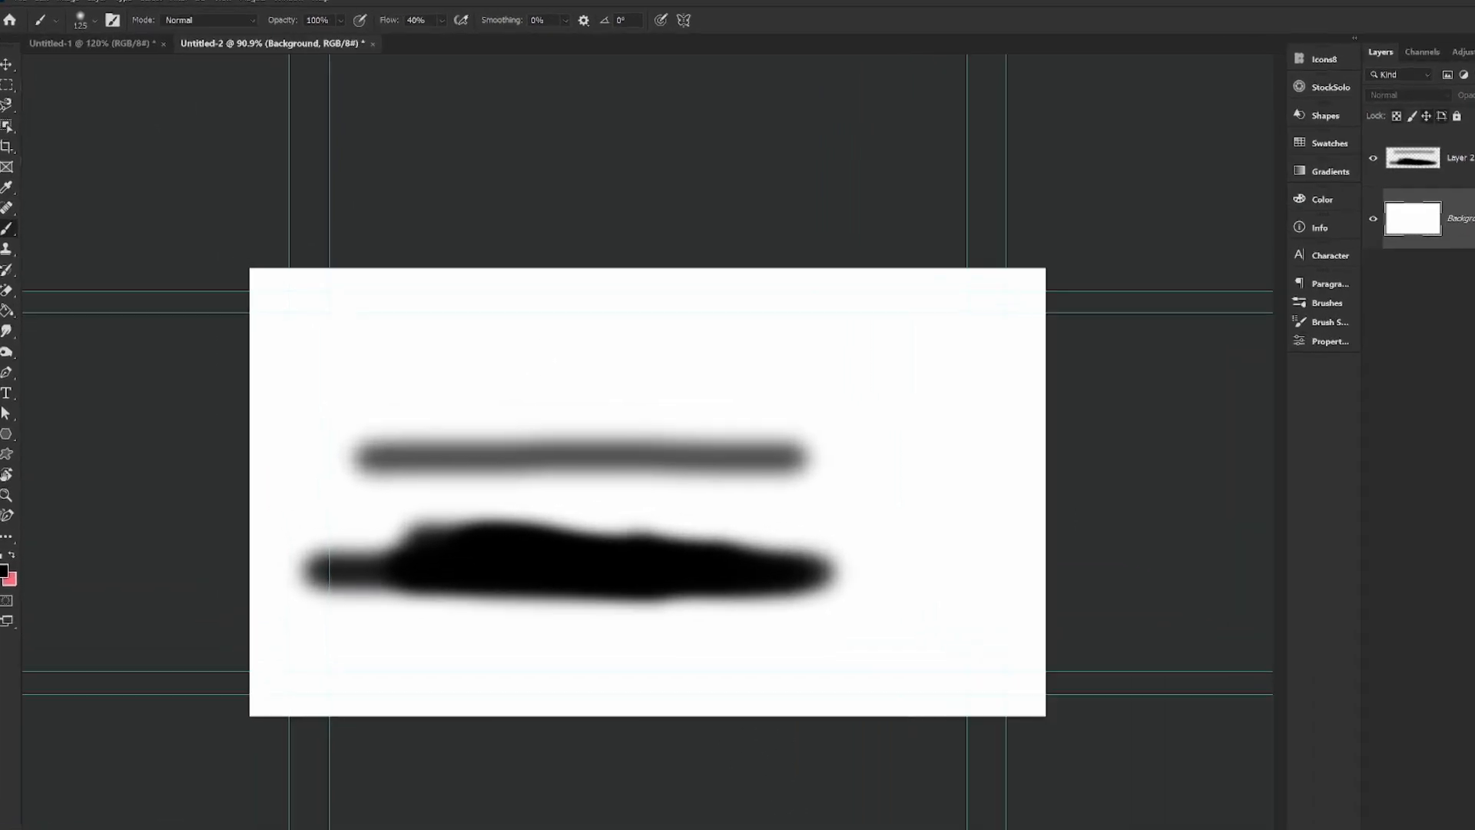
{"action": "left_click", "coordinate": [1274, 146]}
{"action": "key", "text": "Delete"}
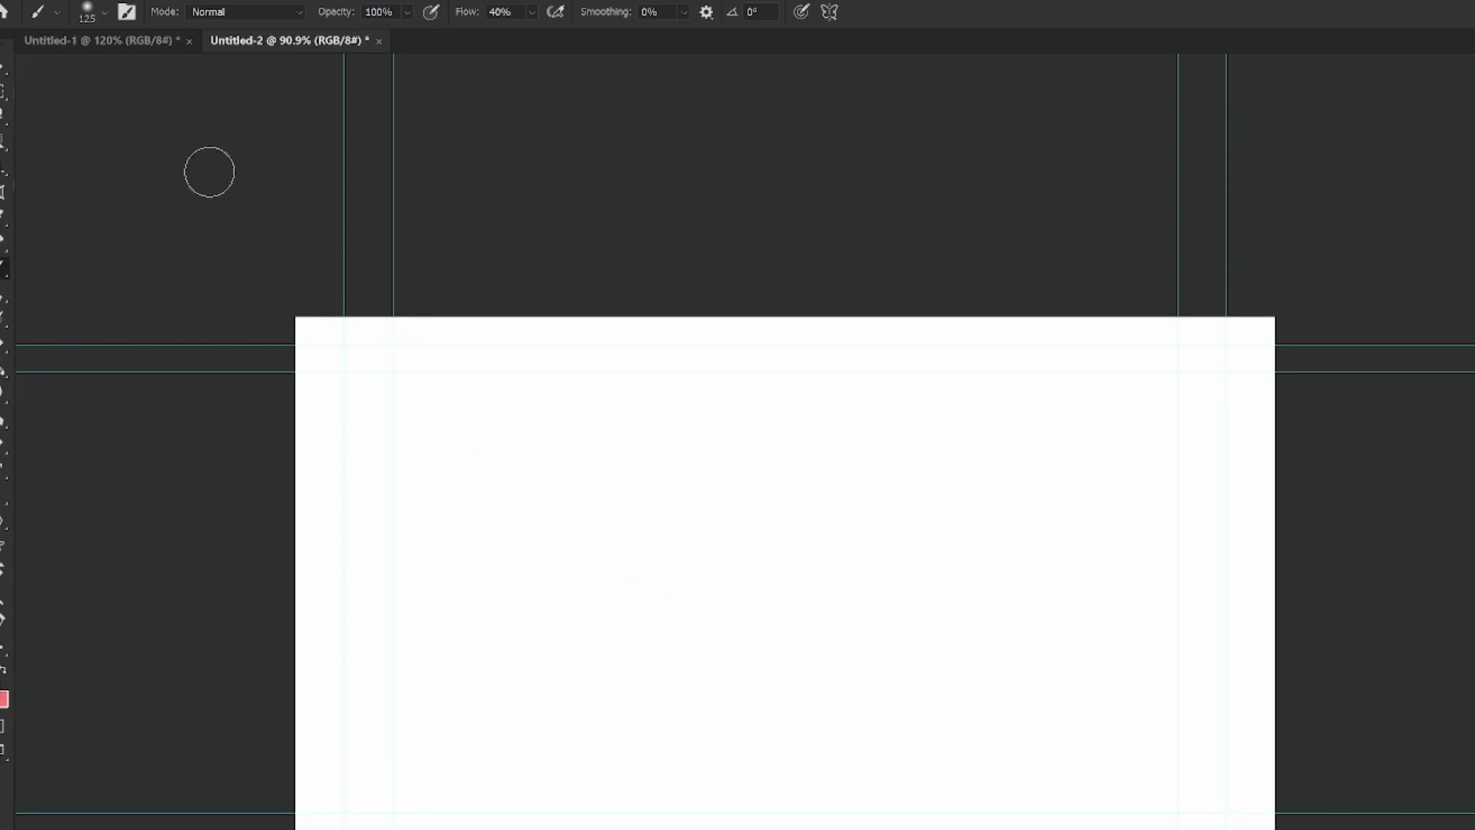
Squash the soft round brush tip into a flat, angled ellipse in the brush preset picker.
{"action": "left_click", "coordinate": [90, 11]}
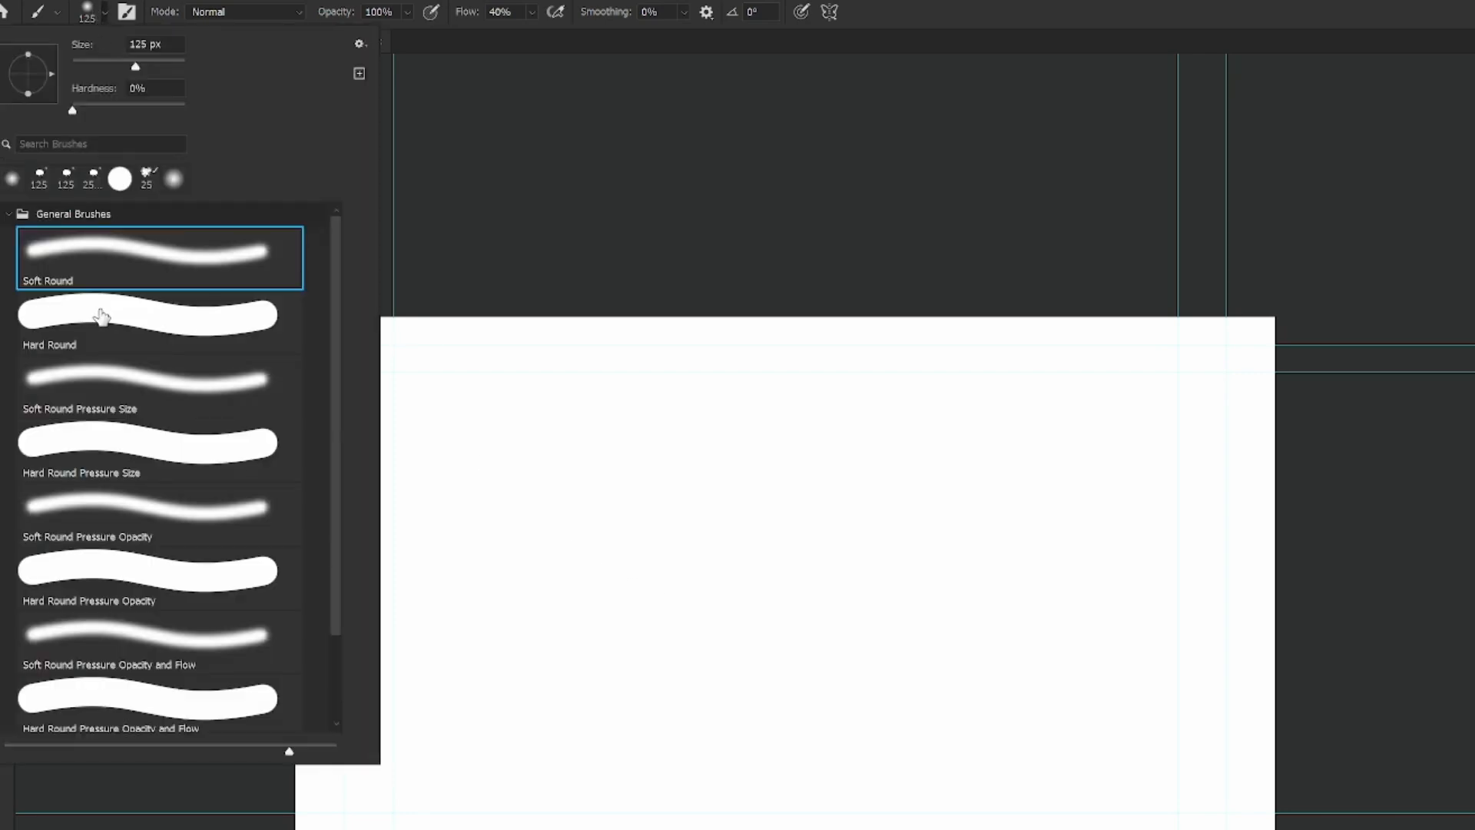
{"action": "left_click", "coordinate": [90, 13]}
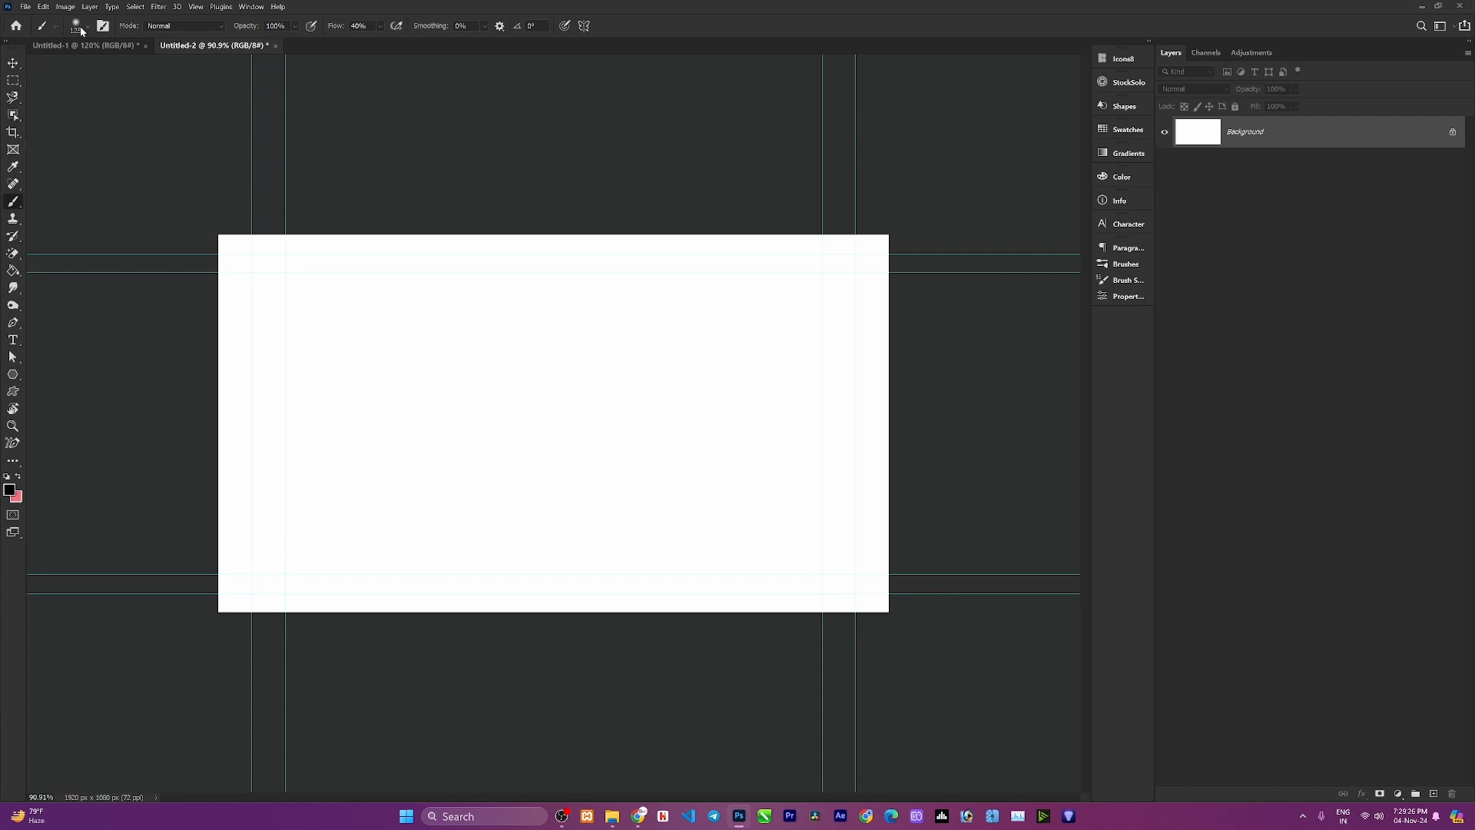
{"action": "left_click", "coordinate": [82, 29]}
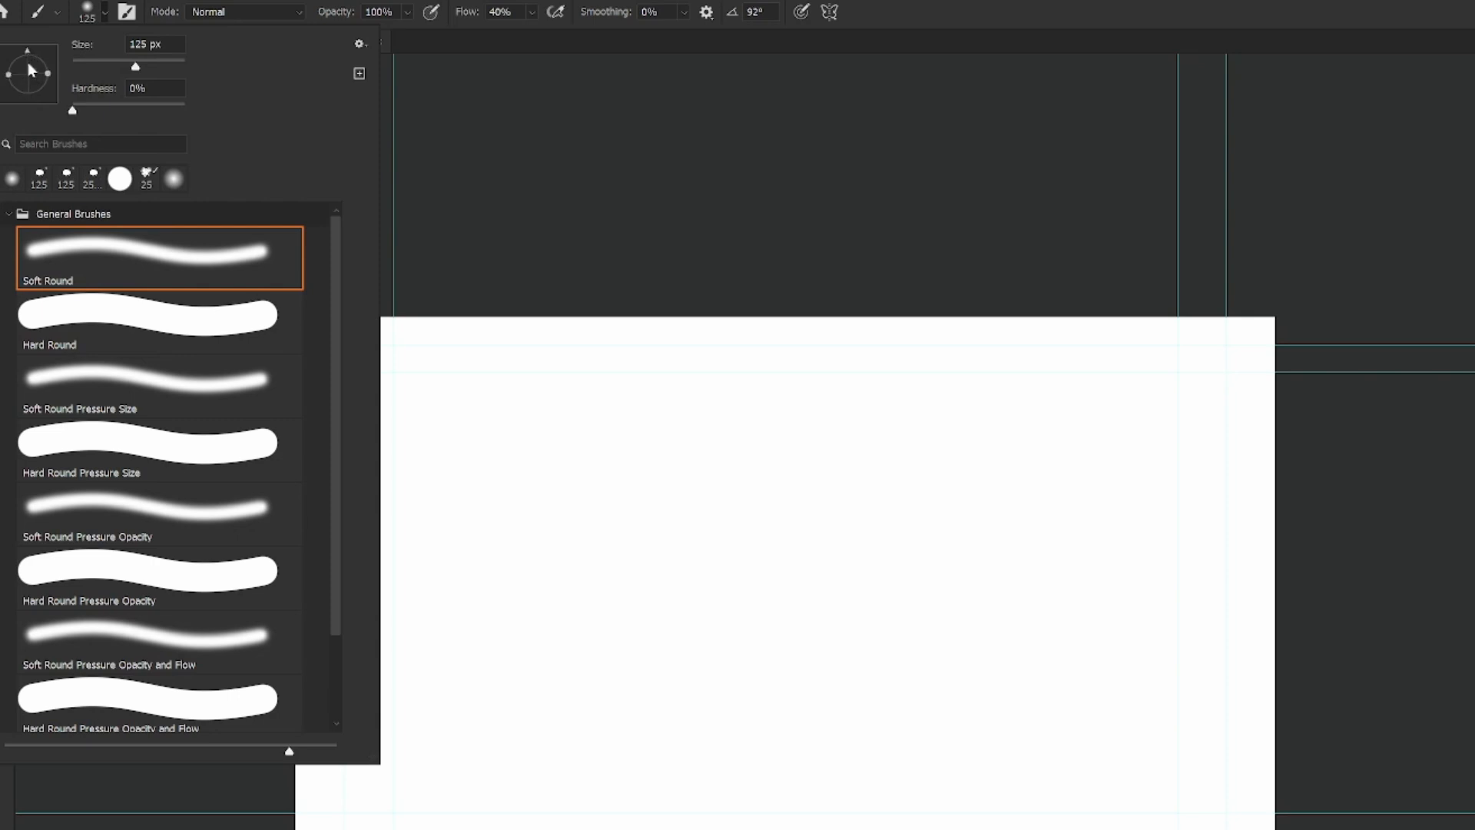
{"action": "left_click_drag", "start_coordinate": [49, 80], "coordinate": [29, 77]}
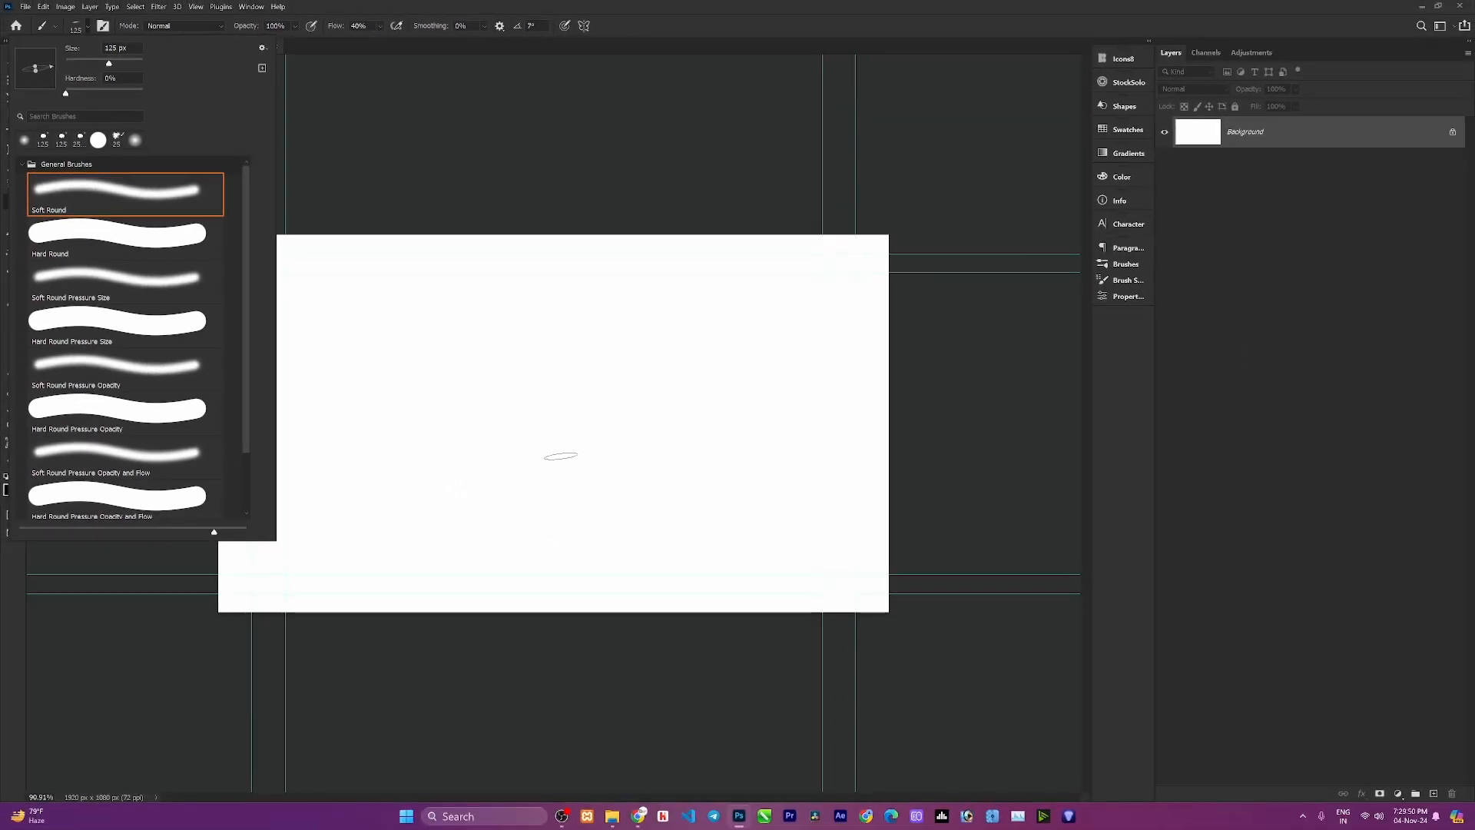
Stamp two flat-brush dabs near the centre of the canvas.
{"action": "left_click", "coordinate": [565, 464]}
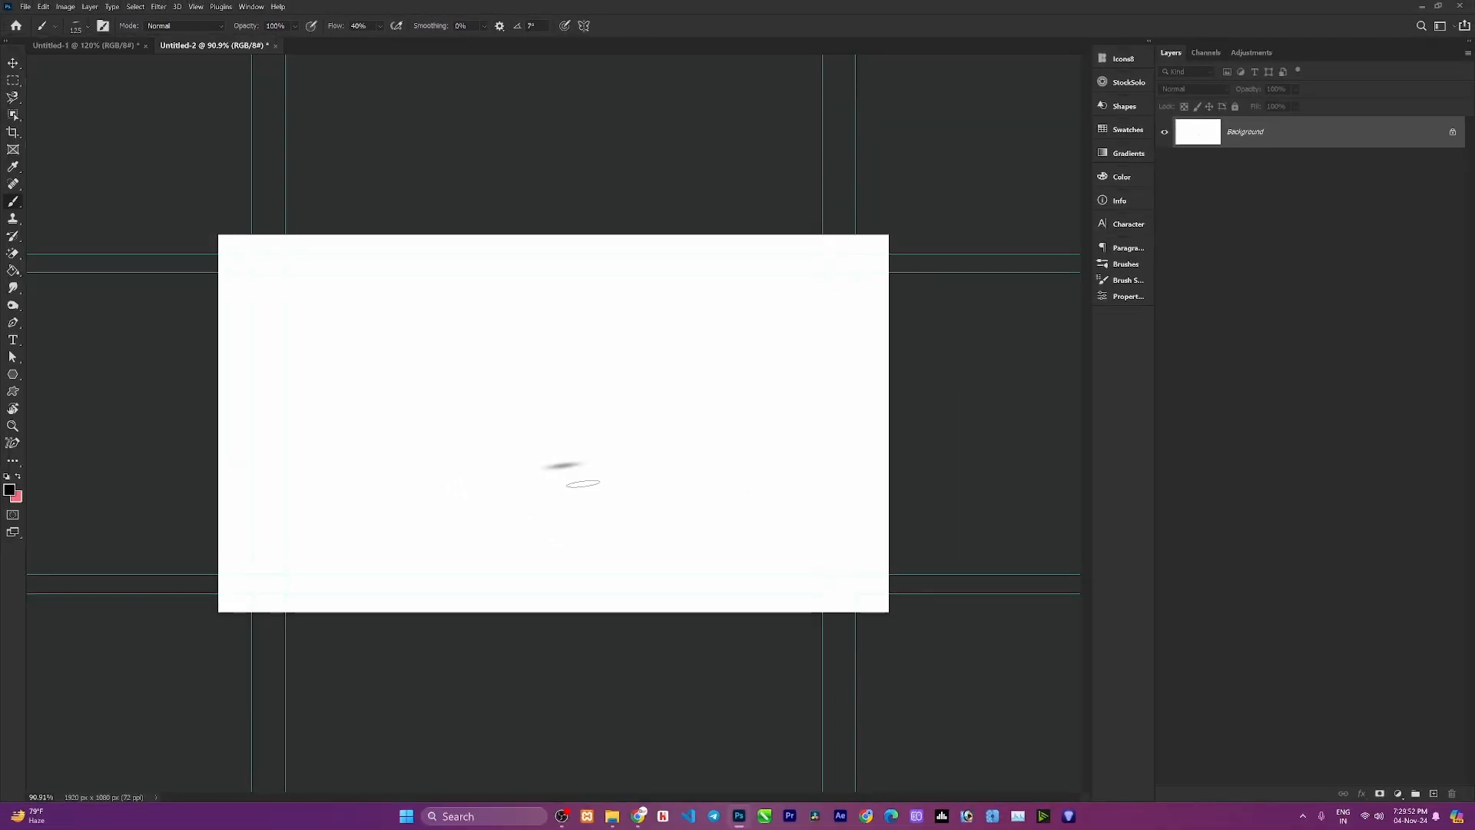
{"action": "scroll", "coordinate": [572, 476], "scroll_direction": "up", "scroll_amount": 3}
{"action": "scroll", "coordinate": [570, 475], "scroll_direction": "up", "scroll_amount": 2}
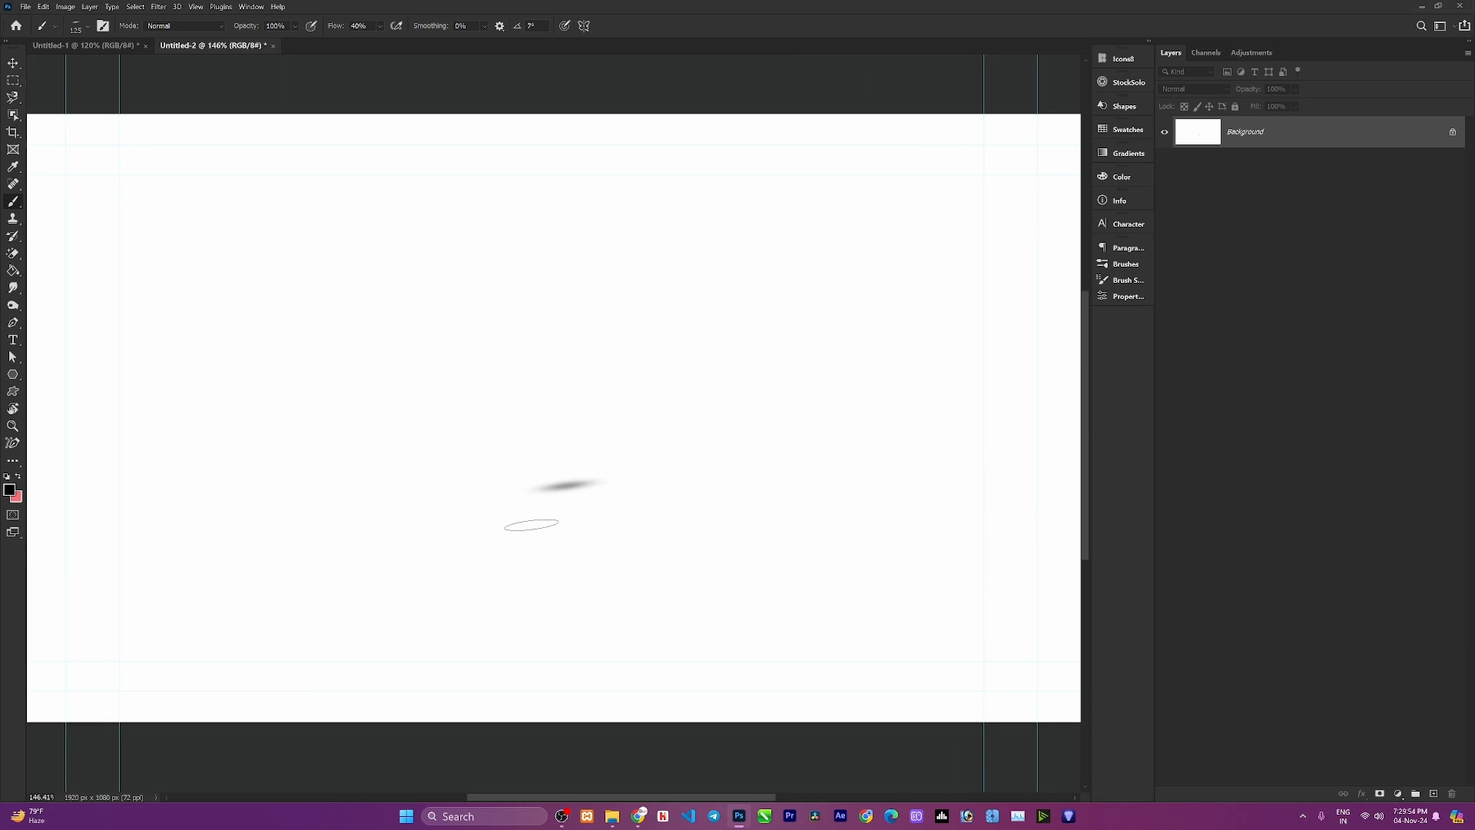
{"action": "left_click", "coordinate": [523, 532]}
Set the brush angle to 0° and stamp two more flat dabs on the canvas.
{"action": "left_click_drag", "start_coordinate": [517, 26], "coordinate": [526, 32]}
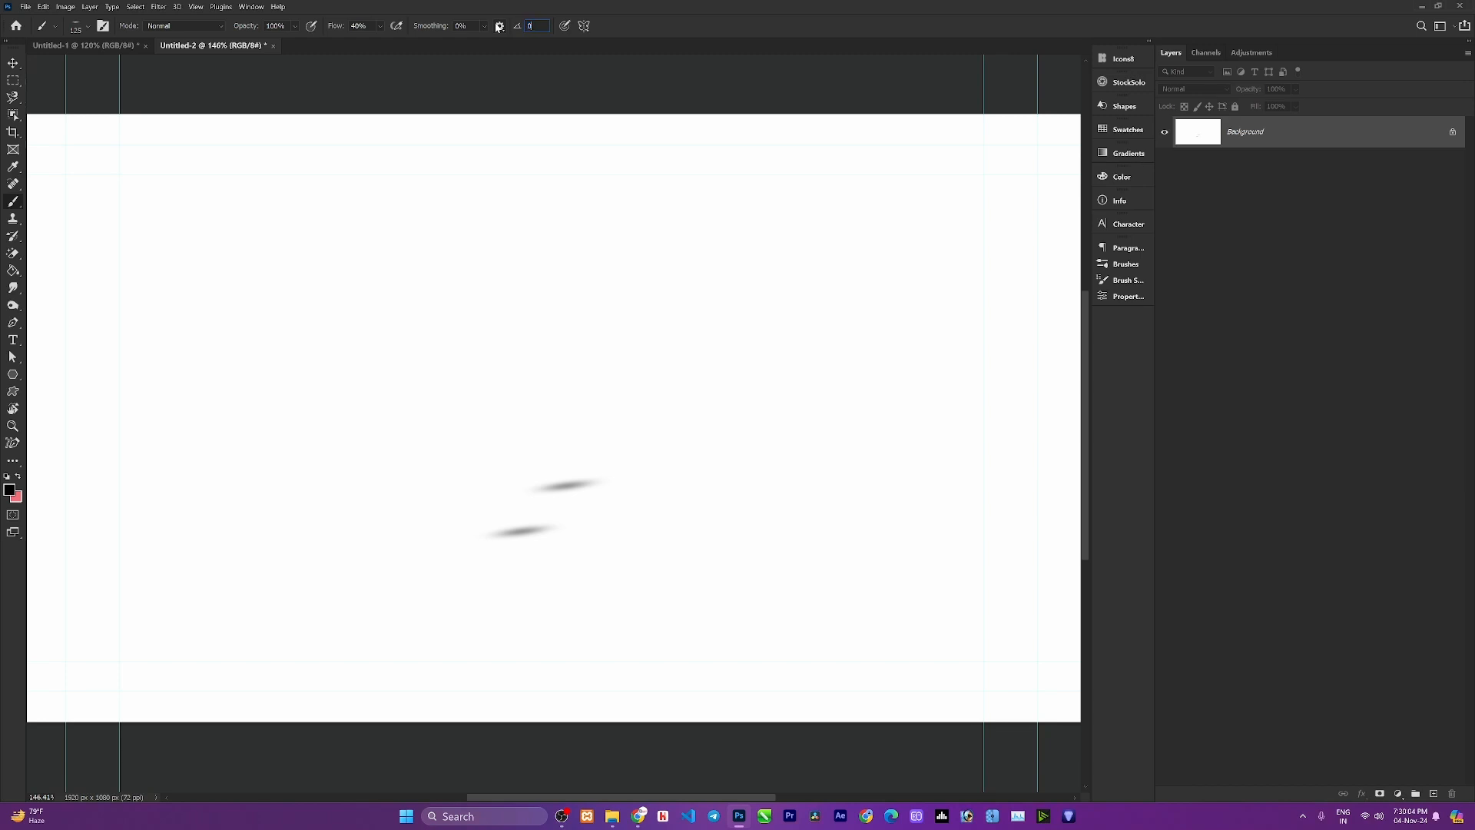
{"action": "key", "text": "Return"}
{"action": "left_click", "coordinate": [550, 429]}
{"action": "left_click", "coordinate": [614, 433]}
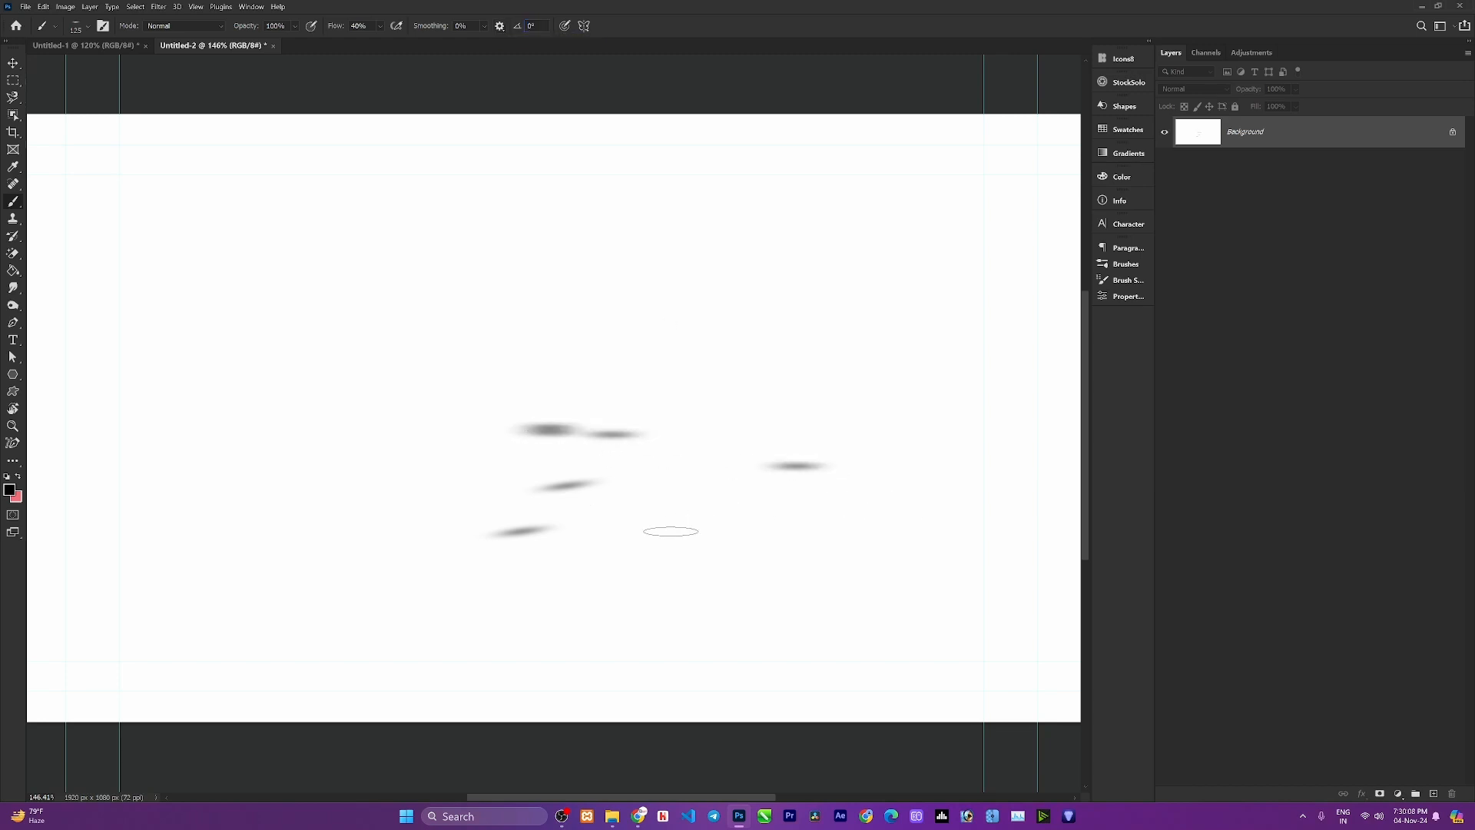
Enlarge the flat brush to 600 px and stamp a large dab lower on the canvas.
{"action": "key", "text": "bracketright"}
{"action": "key", "text": "bracketright"}
{"action": "key", "text": "bracketright"}
{"action": "key", "text": "bracketright"}
{"action": "key", "text": "bracketright"}
{"action": "key", "text": "bracketright"}
{"action": "key", "text": "bracketright"}
{"action": "key", "text": "bracketright"}
{"action": "key", "text": "bracketright"}
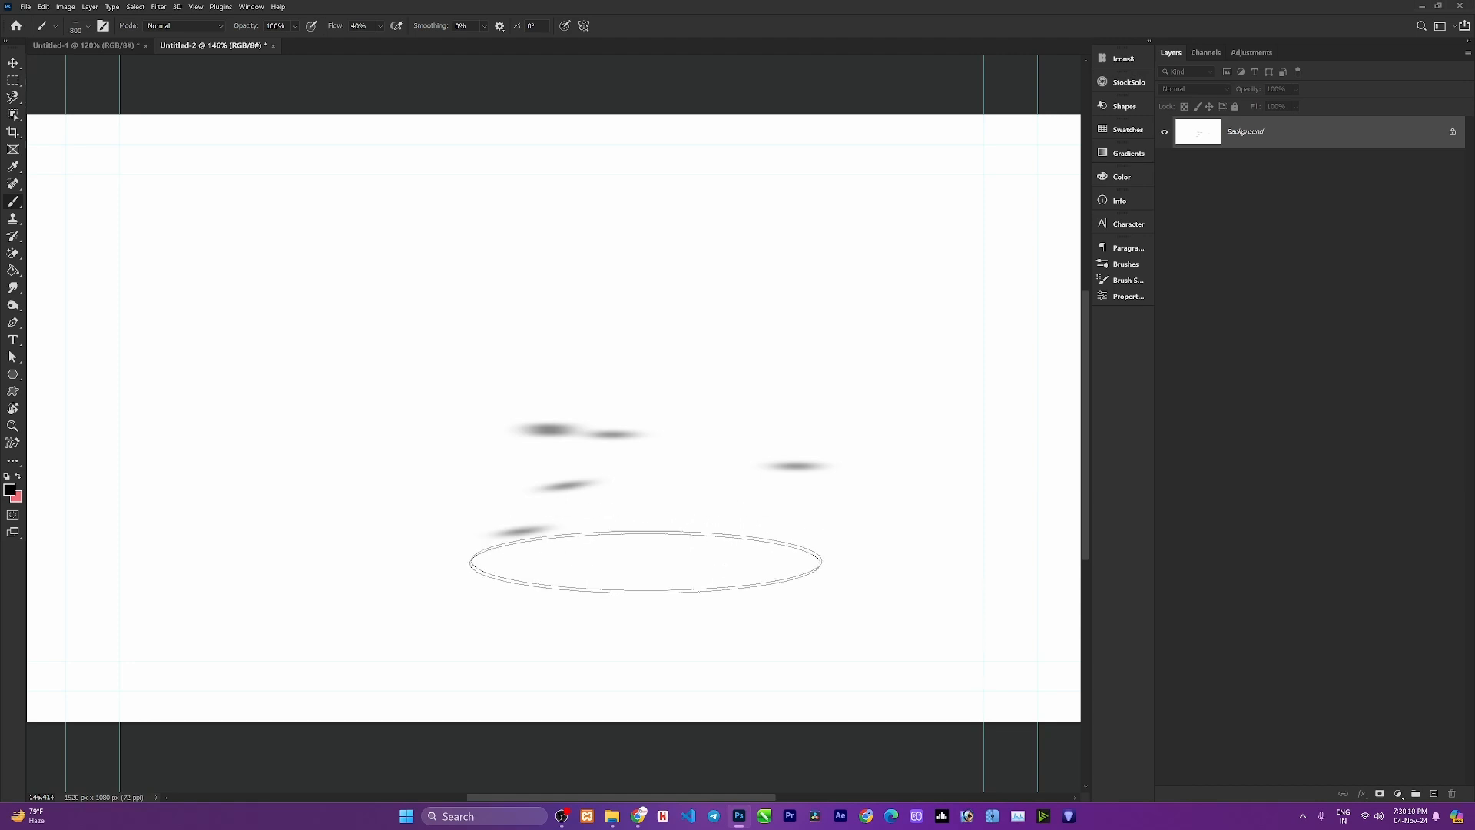
{"action": "left_click", "coordinate": [622, 578]}
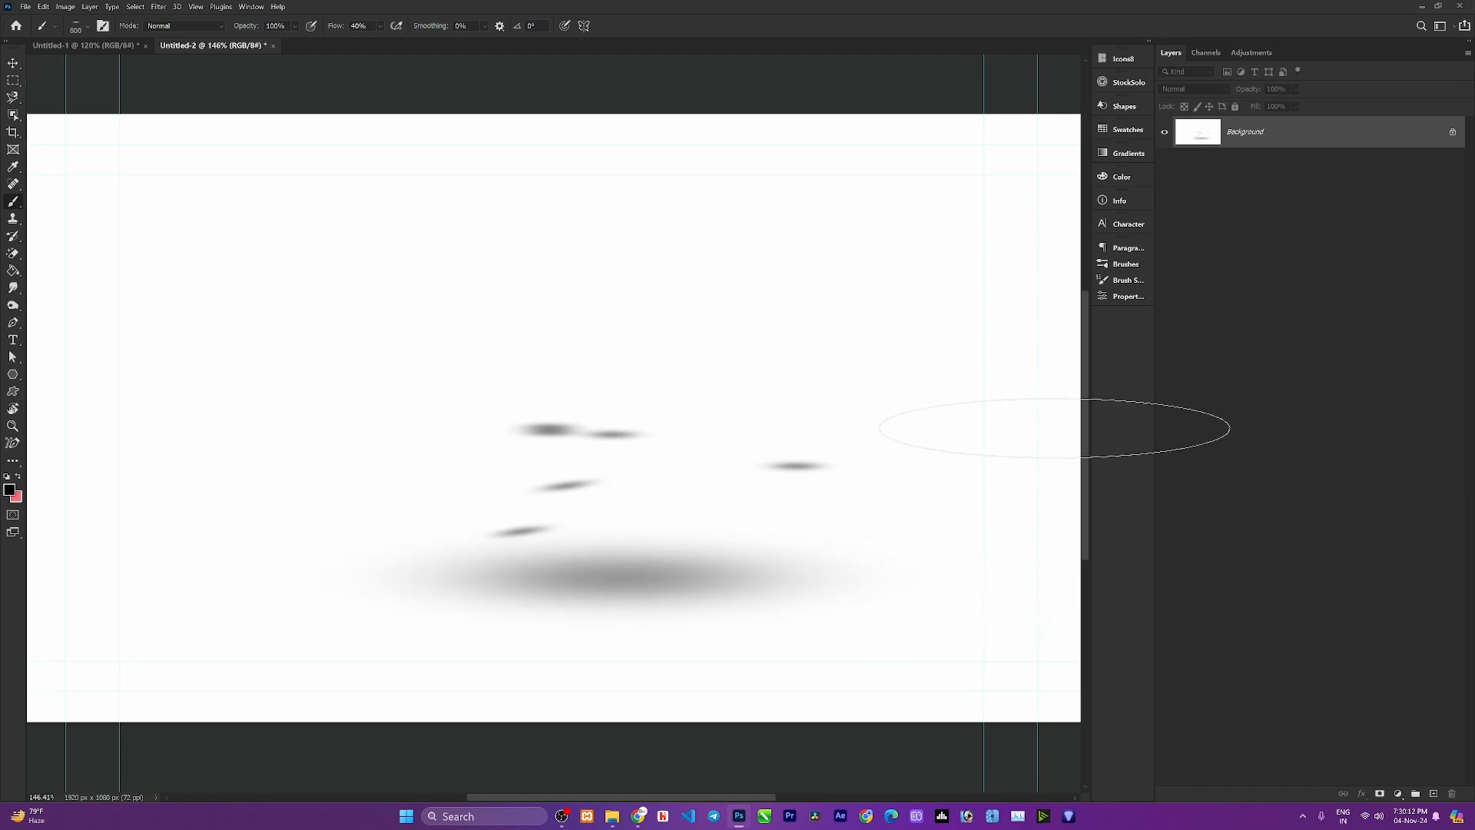
Paint a horizontal stroke across the top of Layer 1 and undo it.
{"action": "key", "text": "ctrl+minus"}
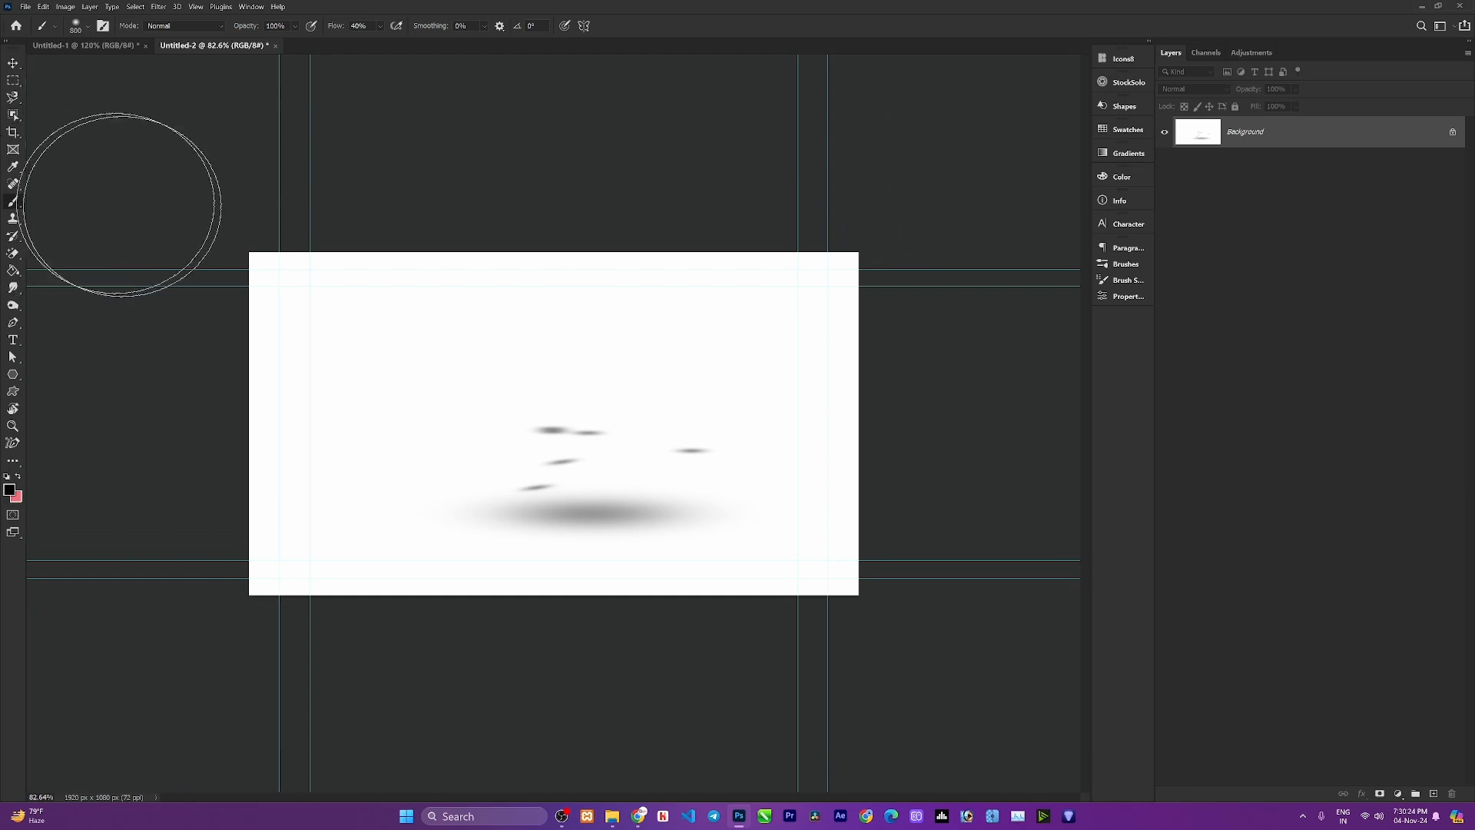
{"action": "scroll", "coordinate": [413, 358], "scroll_direction": "down", "scroll_amount": 2}
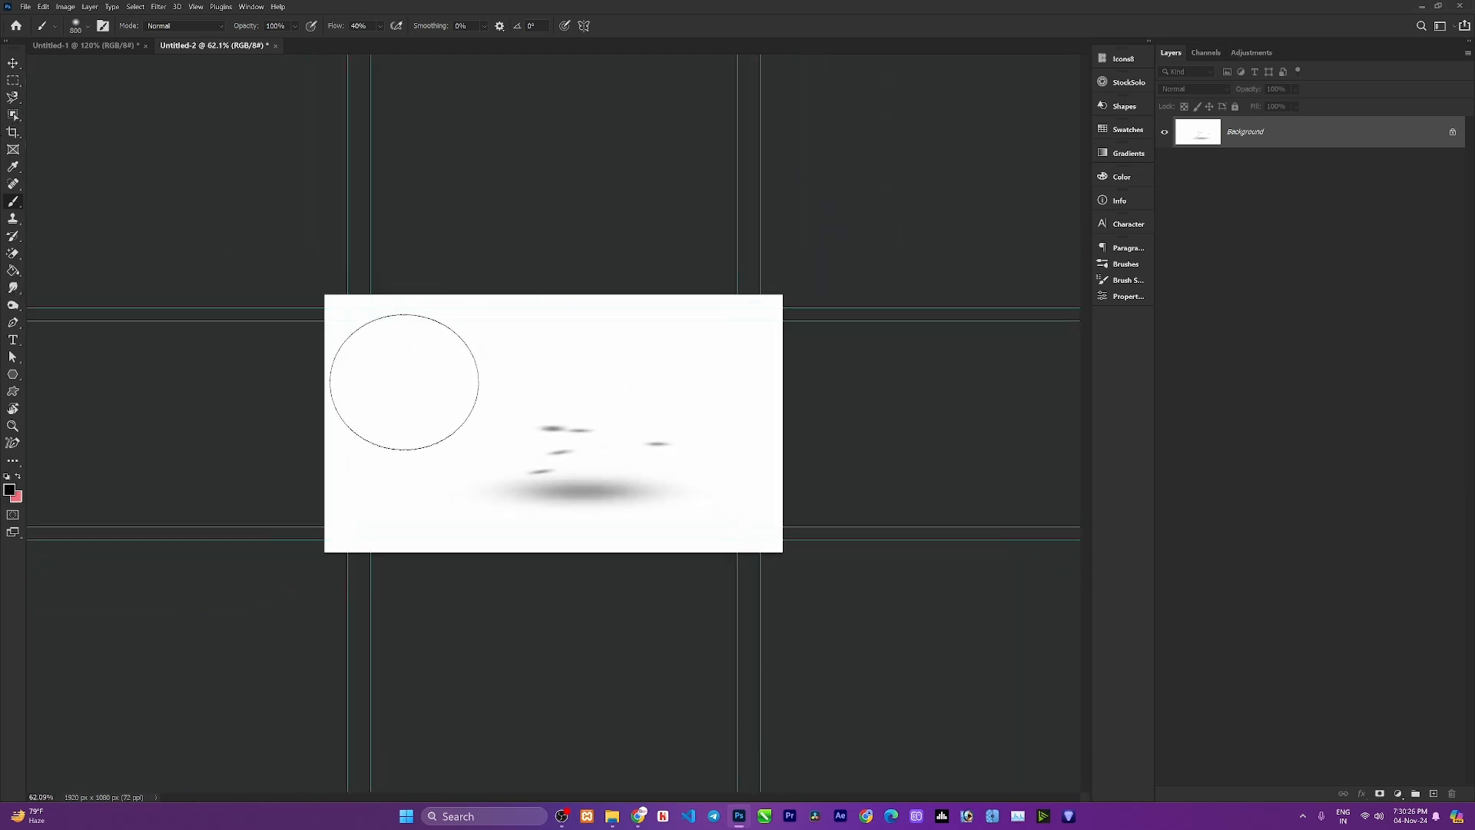
{"action": "scroll", "coordinate": [402, 379], "scroll_direction": "down", "scroll_amount": 1}
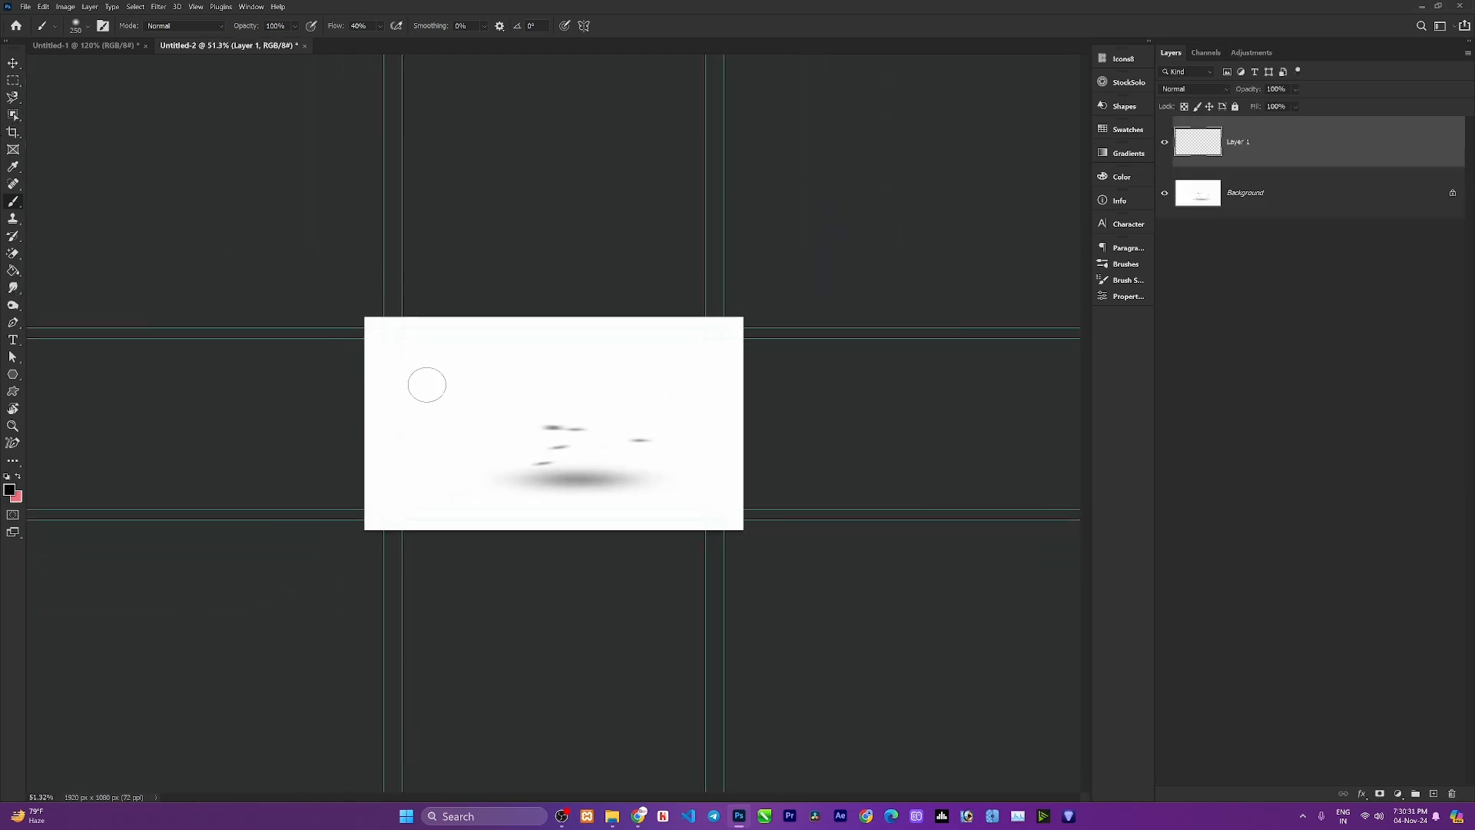
{"action": "left_click_drag", "start_coordinate": [405, 377], "coordinate": [641, 368]}
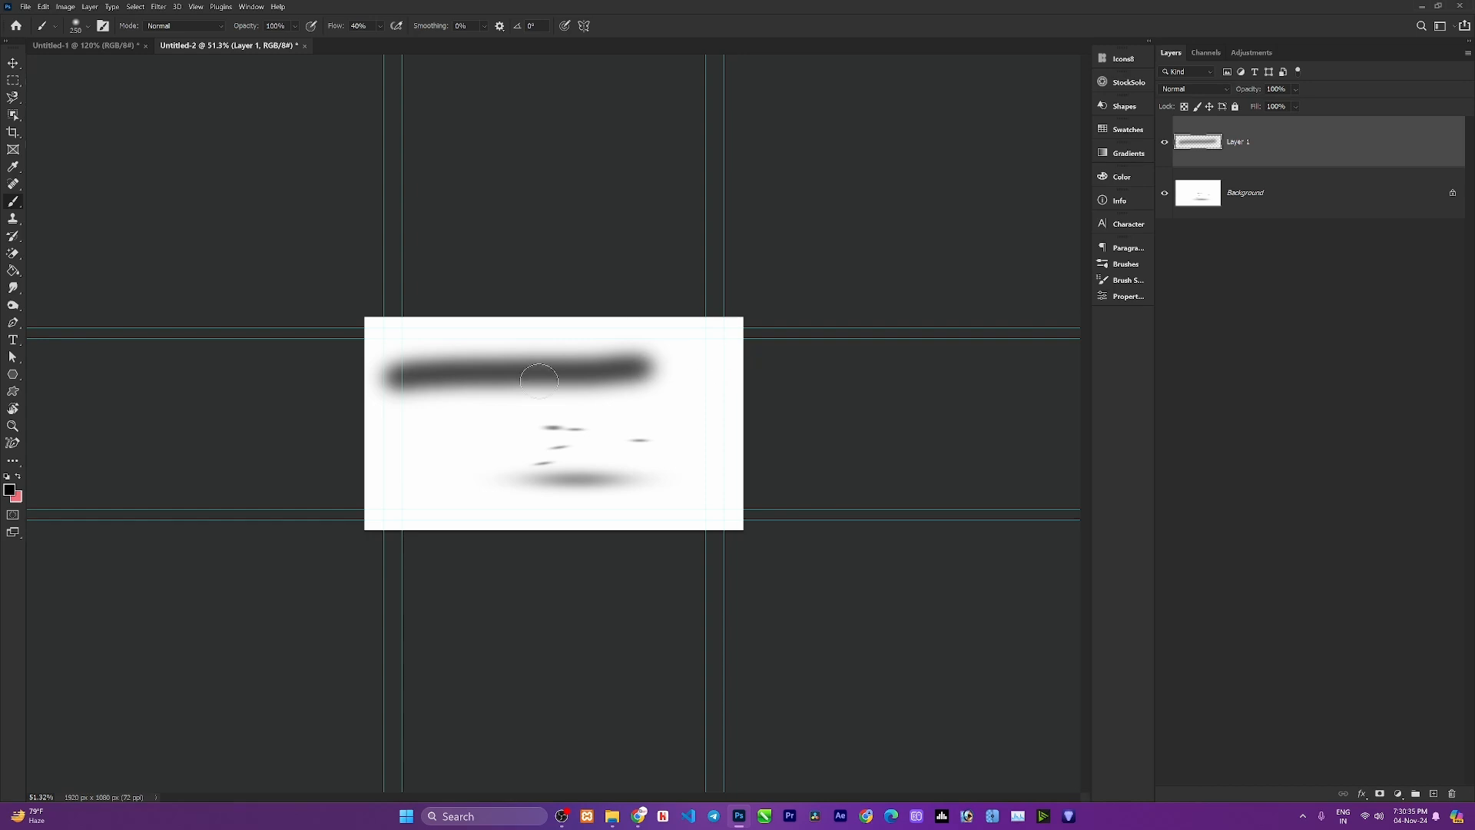
{"action": "key", "text": "ctrl+z"}
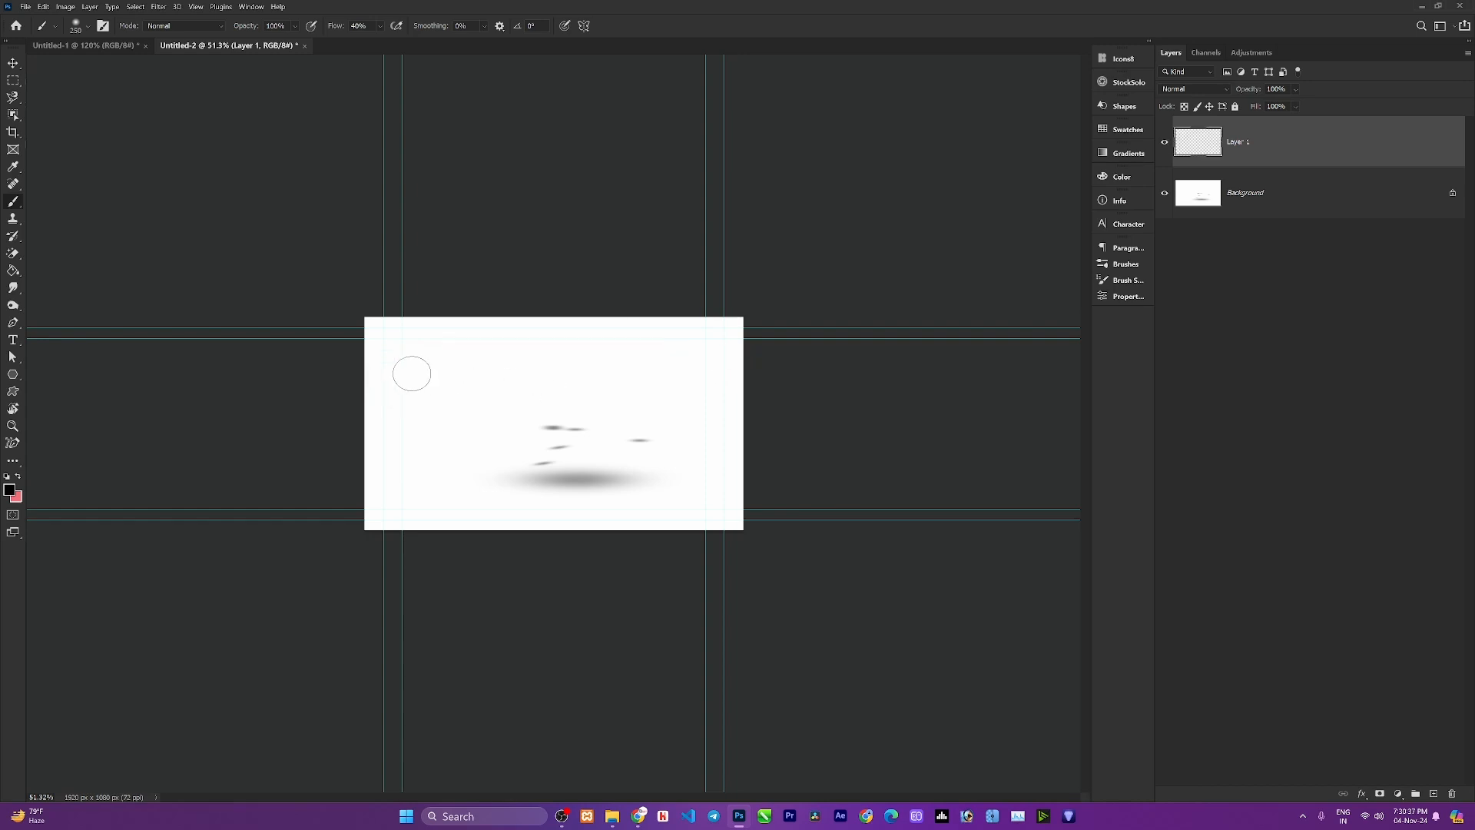
Stamp a soft round dab near the top-left corner of the canvas.
{"action": "scroll", "coordinate": [408, 382], "scroll_direction": "up", "scroll_amount": 5}
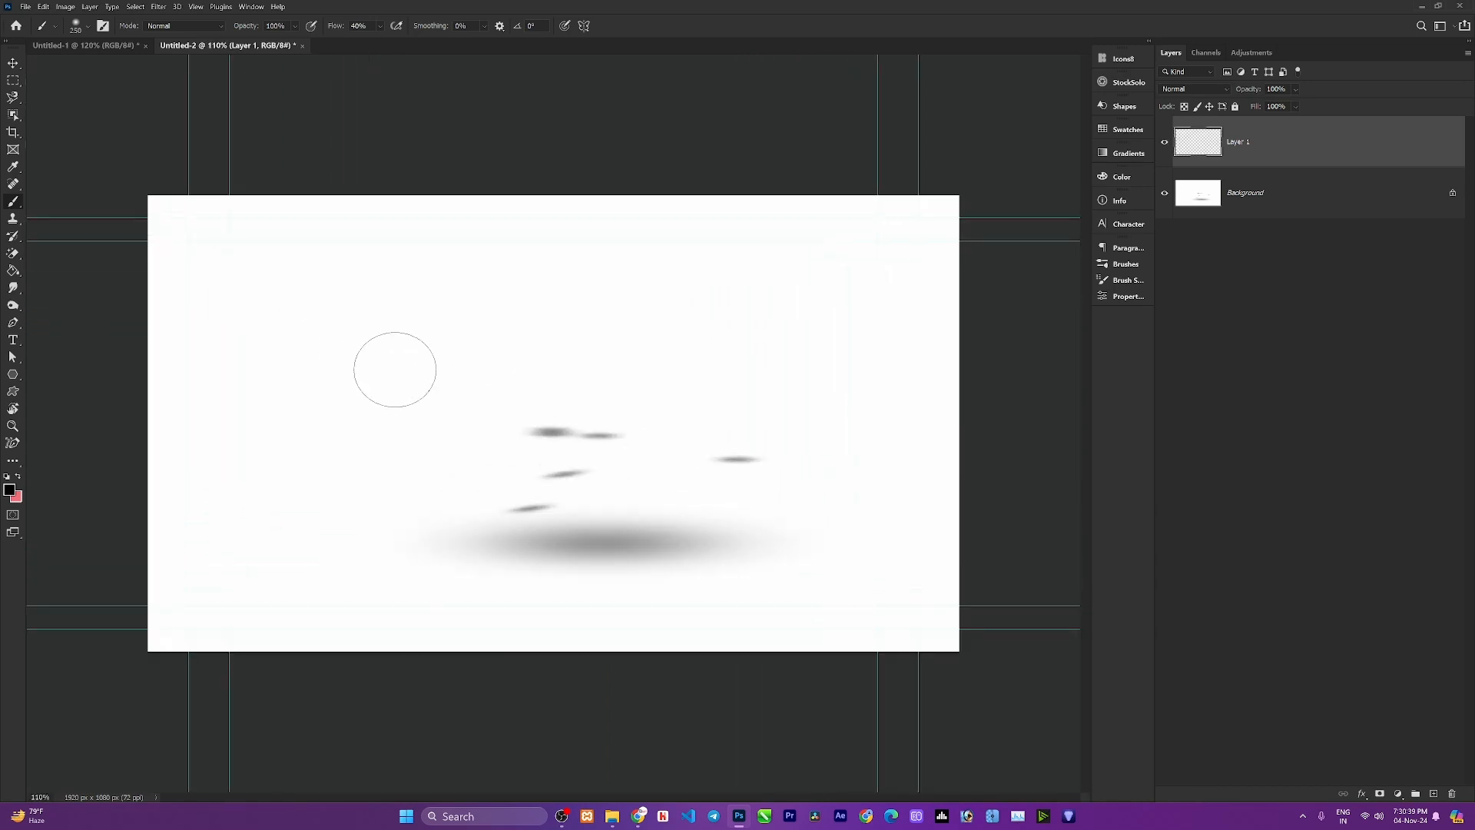
{"action": "left_click", "coordinate": [288, 301]}
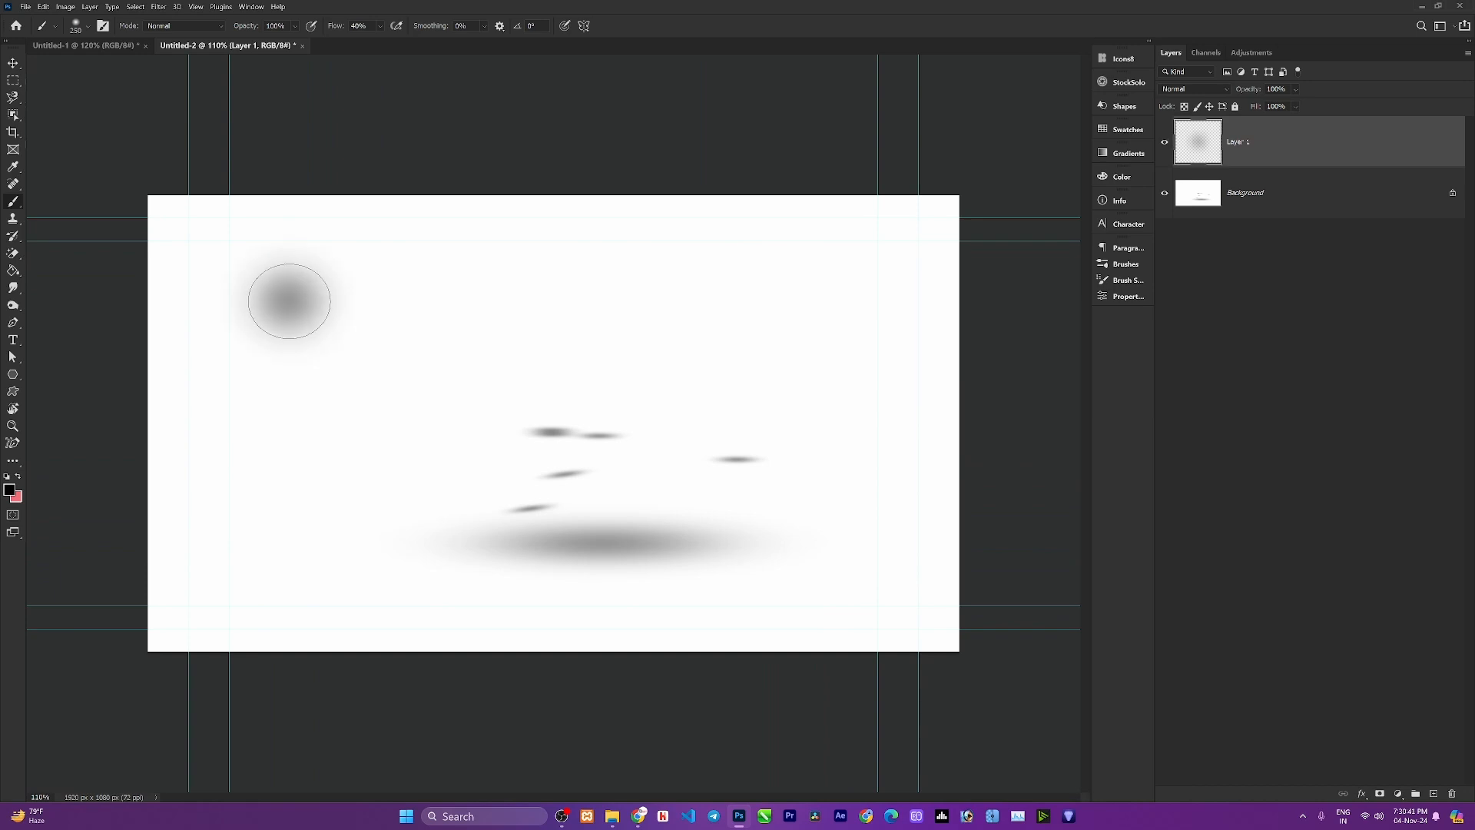
Select the Hard Round brush and add a new layer inside the group.
{"action": "left_click", "coordinate": [92, 27]}
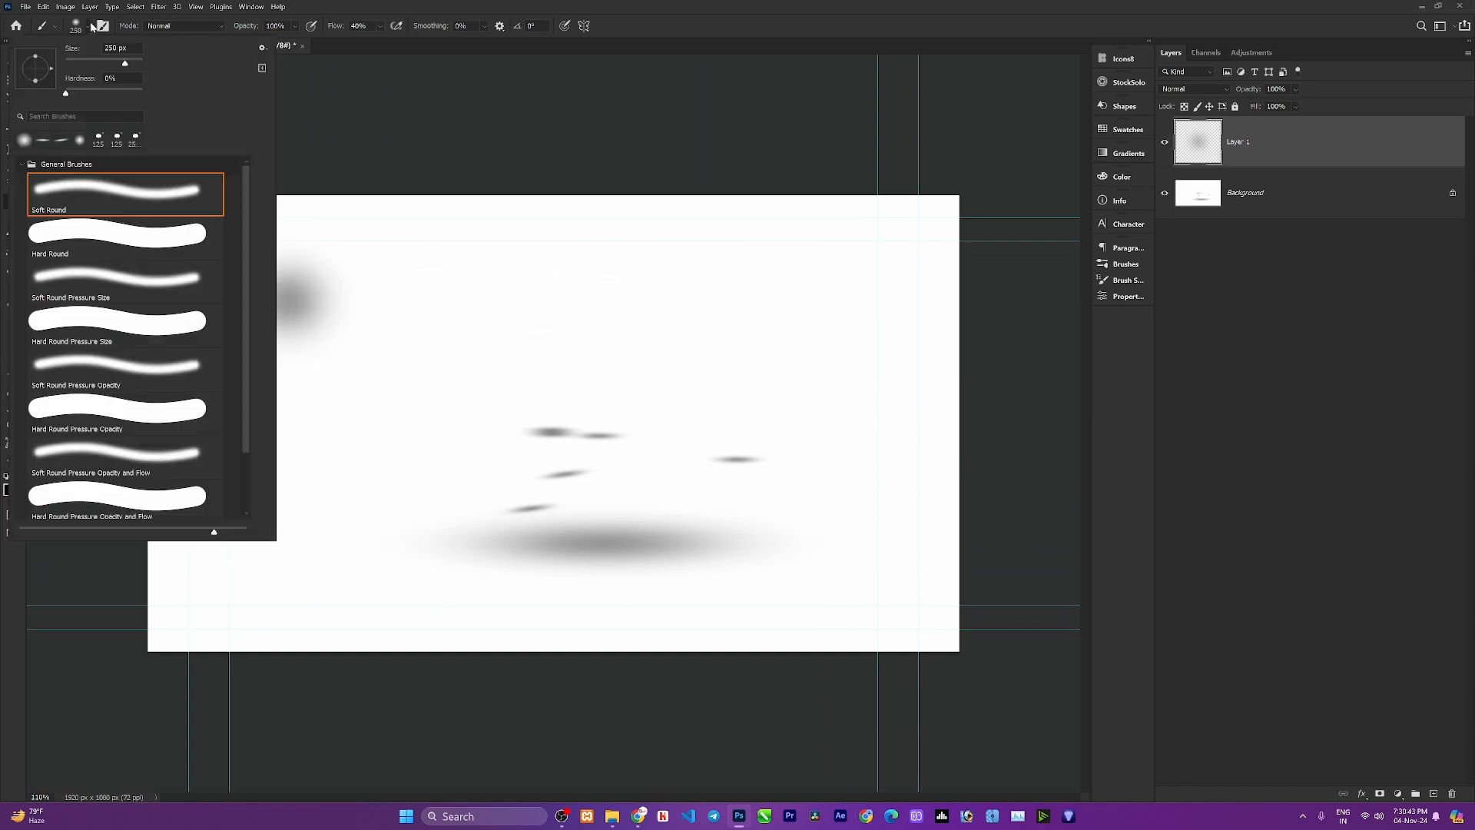
{"action": "left_click", "coordinate": [80, 225]}
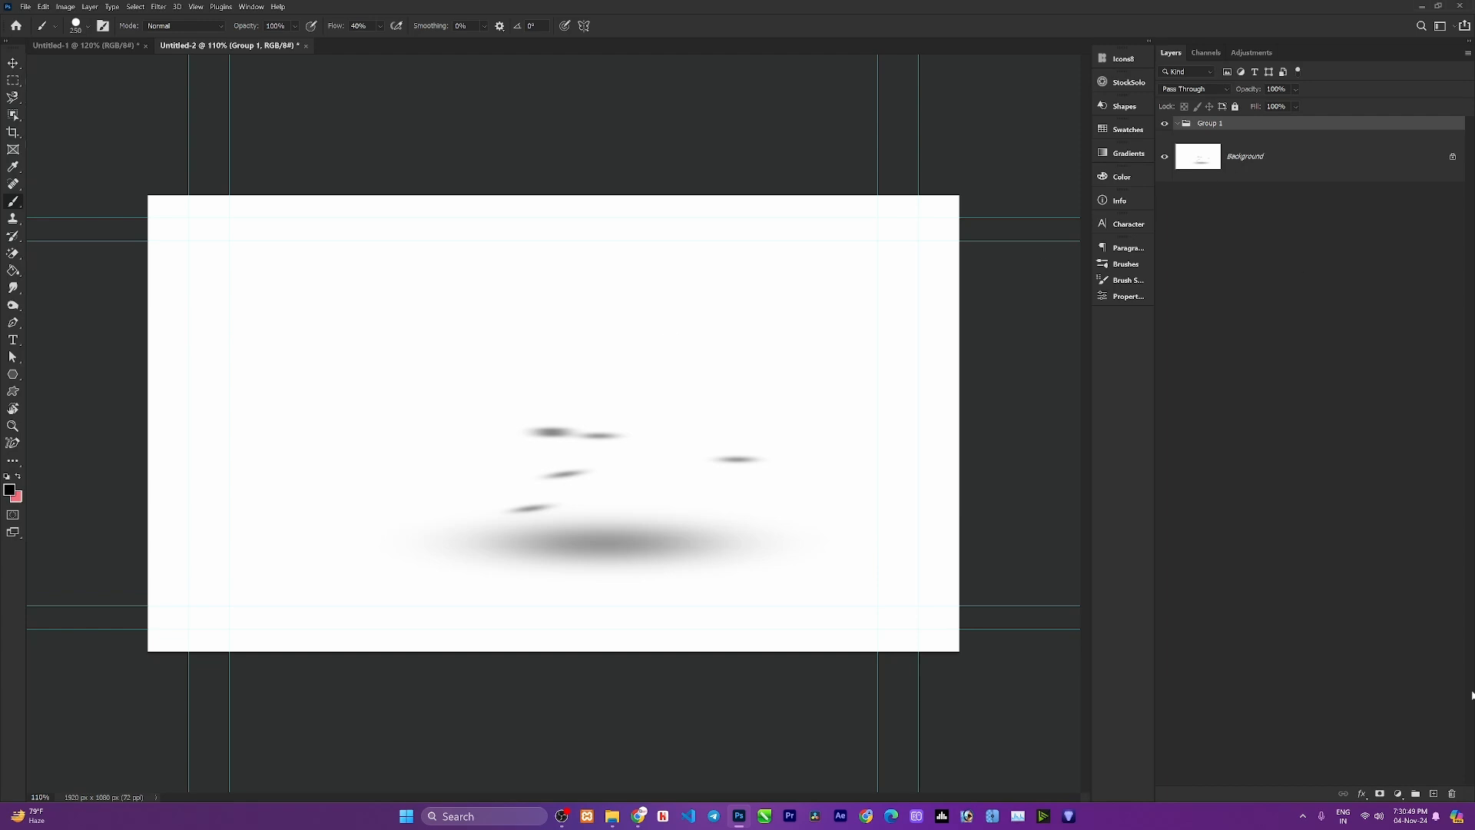
{"action": "left_click", "coordinate": [1434, 794]}
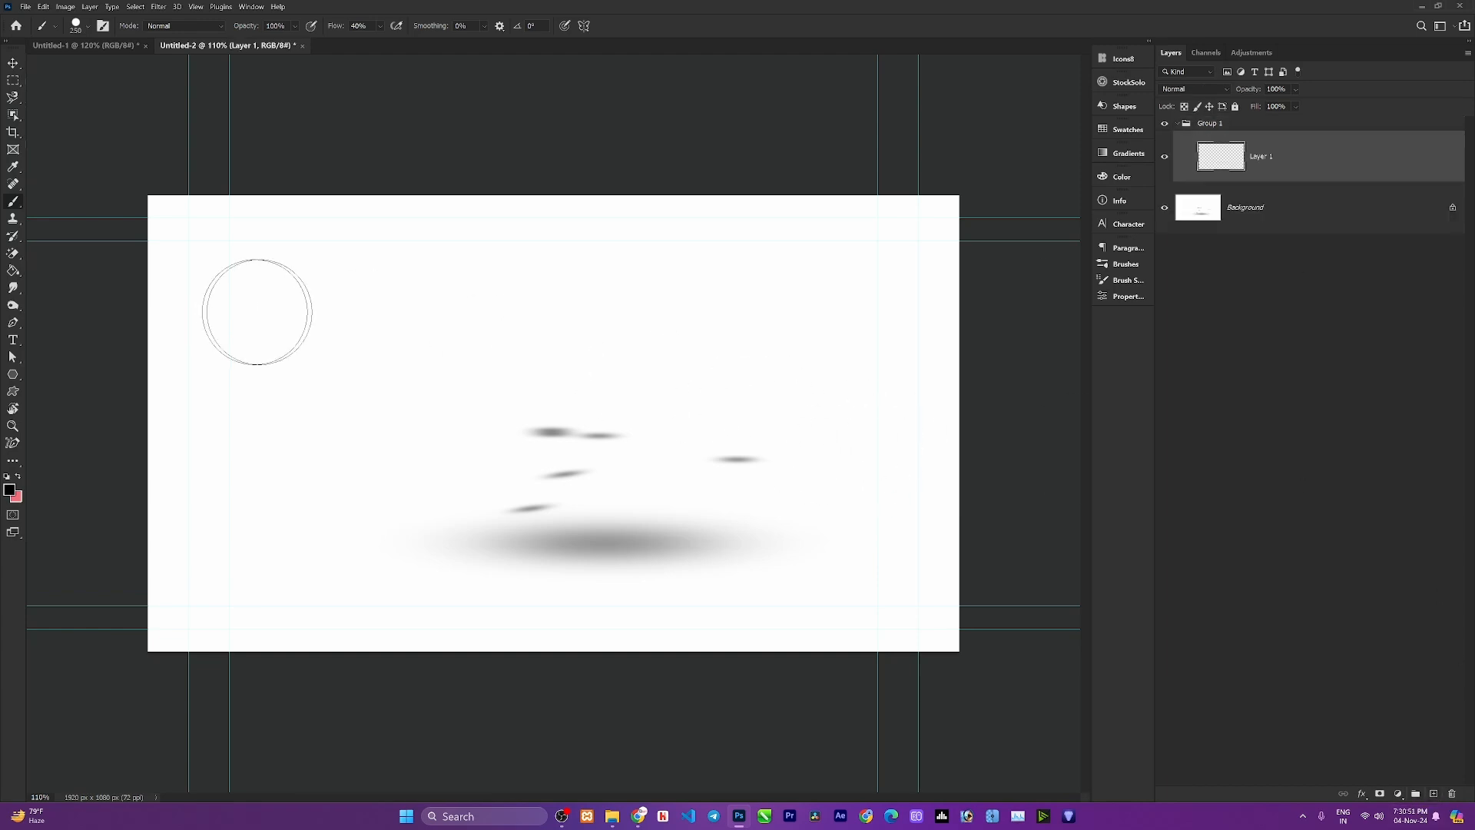
Reduce the brush size and draw connected straight hard strokes across and down the canvas.
{"action": "key", "text": "bracketleft"}
{"action": "key", "text": "bracketleft"}
{"action": "key", "text": "bracketleft"}
{"action": "left_click", "coordinate": [248, 320]}
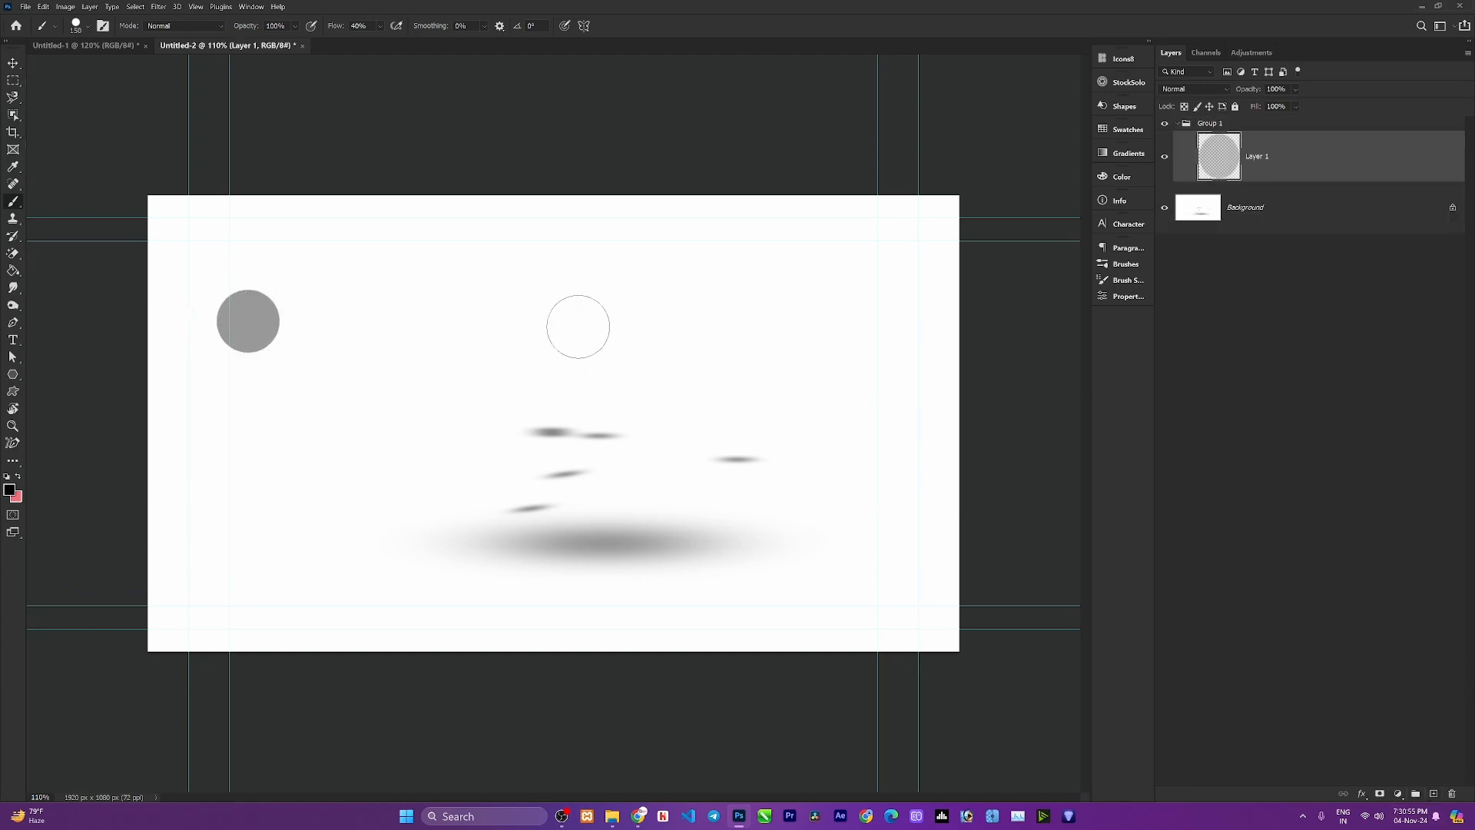
{"action": "left_click", "coordinate": [744, 323], "text": "shift"}
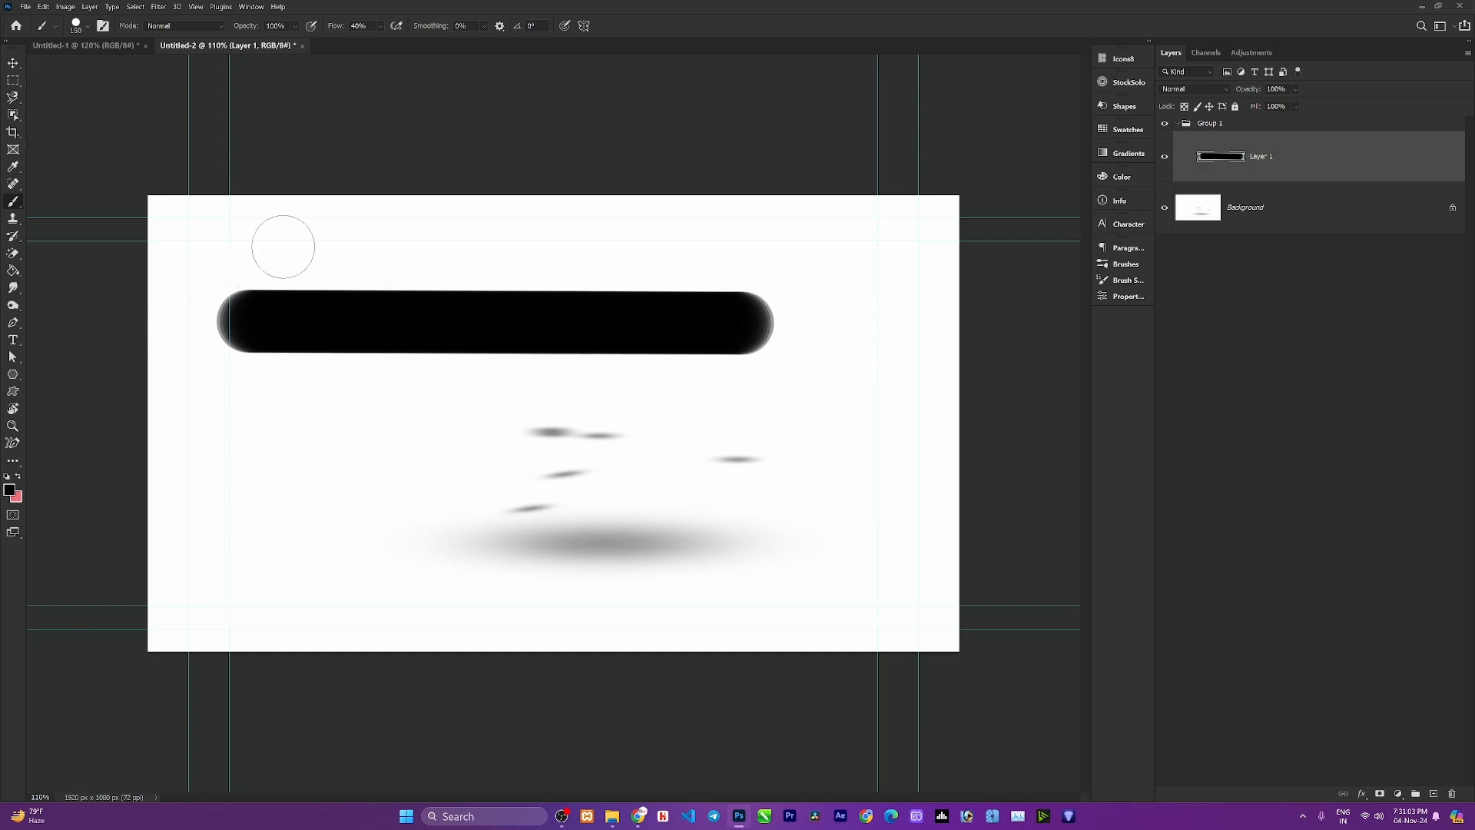
{"action": "mouse_move", "coordinate": [282, 247]}
{"action": "left_mouse_down", "text": "shift"}
{"action": "mouse_move", "coordinate": [290, 578]}
{"action": "mouse_move", "coordinate": [800, 572]}
{"action": "left_mouse_up", "text": "shift"}
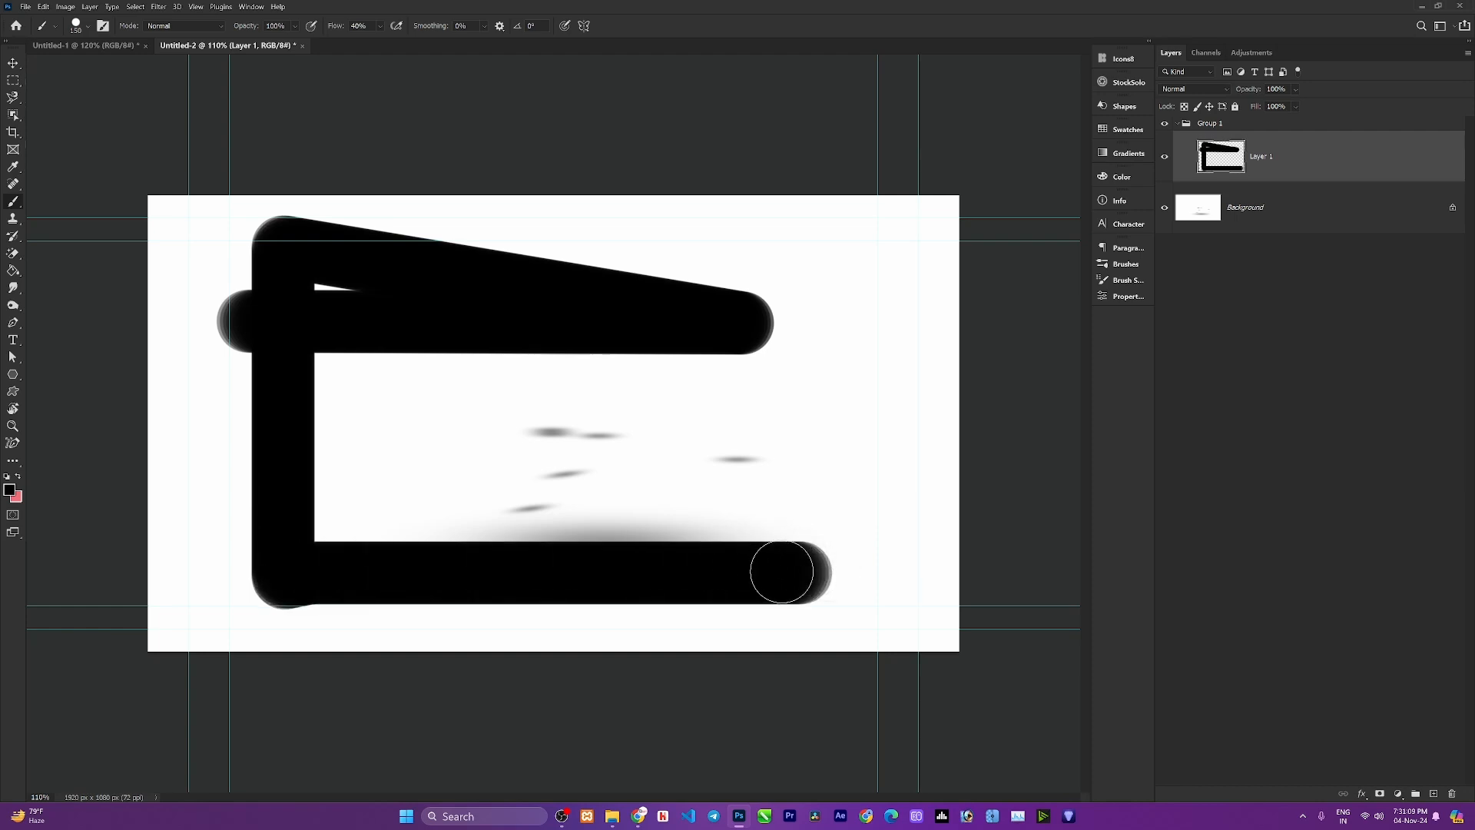
Switch the brush to erase mode and wipe away the lower and left strokes.
{"action": "left_click", "coordinate": [568, 412]}
{"action": "left_click_drag", "start_coordinate": [597, 413], "coordinate": [843, 409]}
{"action": "key", "text": "grave"}
{"action": "mouse_move", "coordinate": [853, 412]}
{"action": "left_mouse_down"}
{"action": "mouse_move", "coordinate": [963, 422]}
{"action": "mouse_move", "coordinate": [635, 422]}
{"action": "mouse_move", "coordinate": [670, 397]}
{"action": "mouse_move", "coordinate": [652, 451]}
{"action": "mouse_move", "coordinate": [573, 406]}
{"action": "left_mouse_up"}
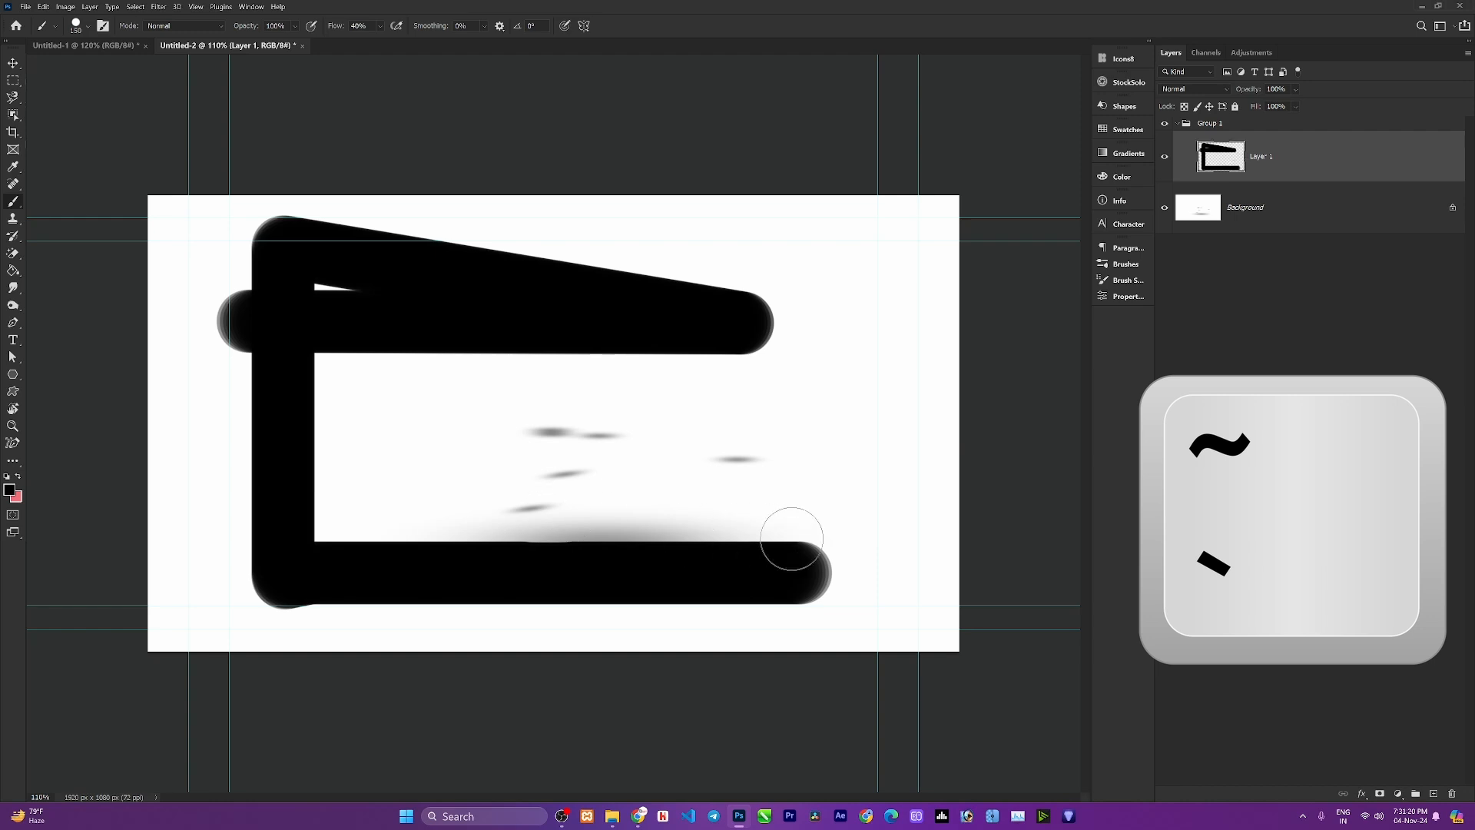
{"action": "mouse_move", "coordinate": [790, 538]}
{"action": "left_mouse_down"}
{"action": "mouse_move", "coordinate": [751, 574]}
{"action": "mouse_move", "coordinate": [837, 584]}
{"action": "mouse_move", "coordinate": [634, 588]}
{"action": "mouse_move", "coordinate": [761, 539]}
{"action": "mouse_move", "coordinate": [547, 550]}
{"action": "left_mouse_up"}
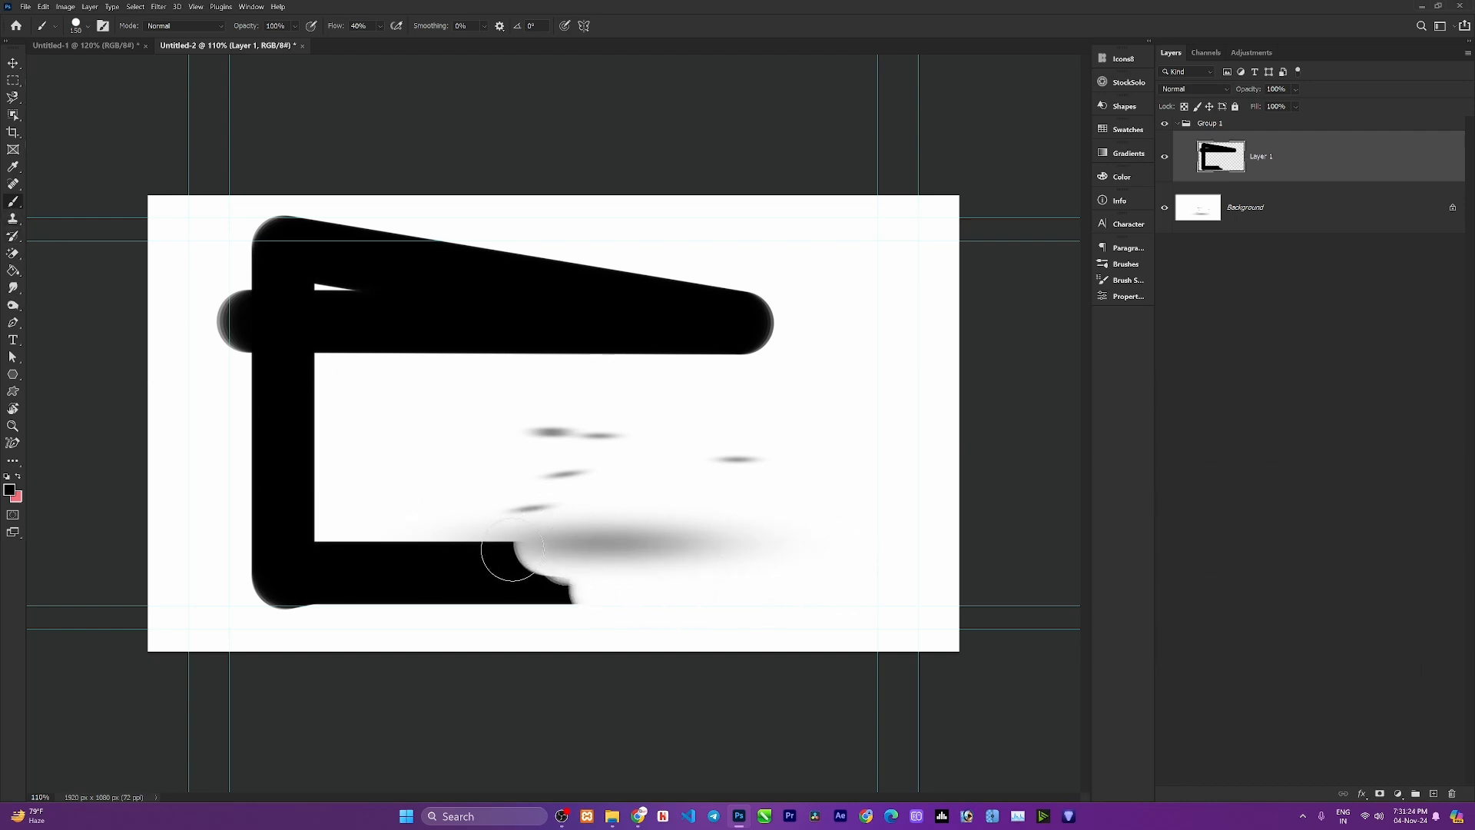
{"action": "mouse_move", "coordinate": [523, 552]}
{"action": "left_mouse_down"}
{"action": "mouse_move", "coordinate": [813, 544]}
{"action": "mouse_move", "coordinate": [592, 553]}
{"action": "mouse_move", "coordinate": [817, 567]}
{"action": "mouse_move", "coordinate": [345, 569]}
{"action": "left_mouse_up"}
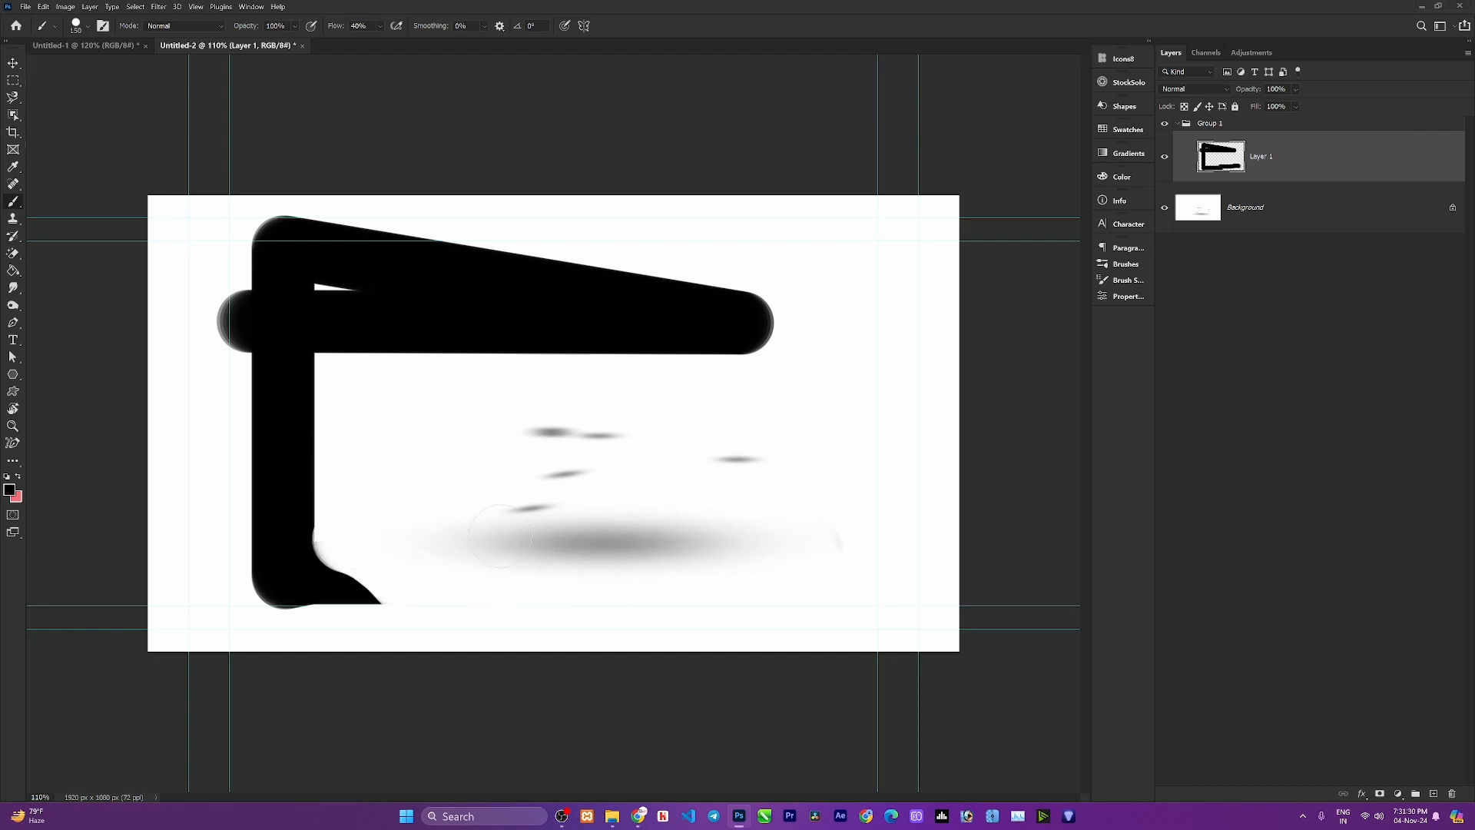
{"action": "mouse_move", "coordinate": [394, 467]}
{"action": "left_mouse_down"}
{"action": "mouse_move", "coordinate": [370, 572]}
{"action": "mouse_move", "coordinate": [210, 547]}
{"action": "mouse_move", "coordinate": [276, 374]}
{"action": "mouse_move", "coordinate": [284, 561]}
{"action": "mouse_move", "coordinate": [305, 424]}
{"action": "mouse_move", "coordinate": [301, 376]}
{"action": "mouse_move", "coordinate": [282, 602]}
{"action": "left_mouse_up"}
{"action": "mouse_move", "coordinate": [275, 362]}
{"action": "left_mouse_down"}
{"action": "mouse_move", "coordinate": [255, 294]}
{"action": "mouse_move", "coordinate": [240, 308]}
{"action": "mouse_move", "coordinate": [246, 319]}
{"action": "mouse_move", "coordinate": [256, 239]}
{"action": "mouse_move", "coordinate": [236, 267]}
{"action": "mouse_move", "coordinate": [280, 372]}
{"action": "mouse_move", "coordinate": [282, 238]}
{"action": "mouse_move", "coordinate": [294, 234]}
{"action": "mouse_move", "coordinate": [253, 347]}
{"action": "mouse_move", "coordinate": [333, 247]}
{"action": "mouse_move", "coordinate": [341, 299]}
{"action": "mouse_move", "coordinate": [308, 338]}
{"action": "left_mouse_up"}
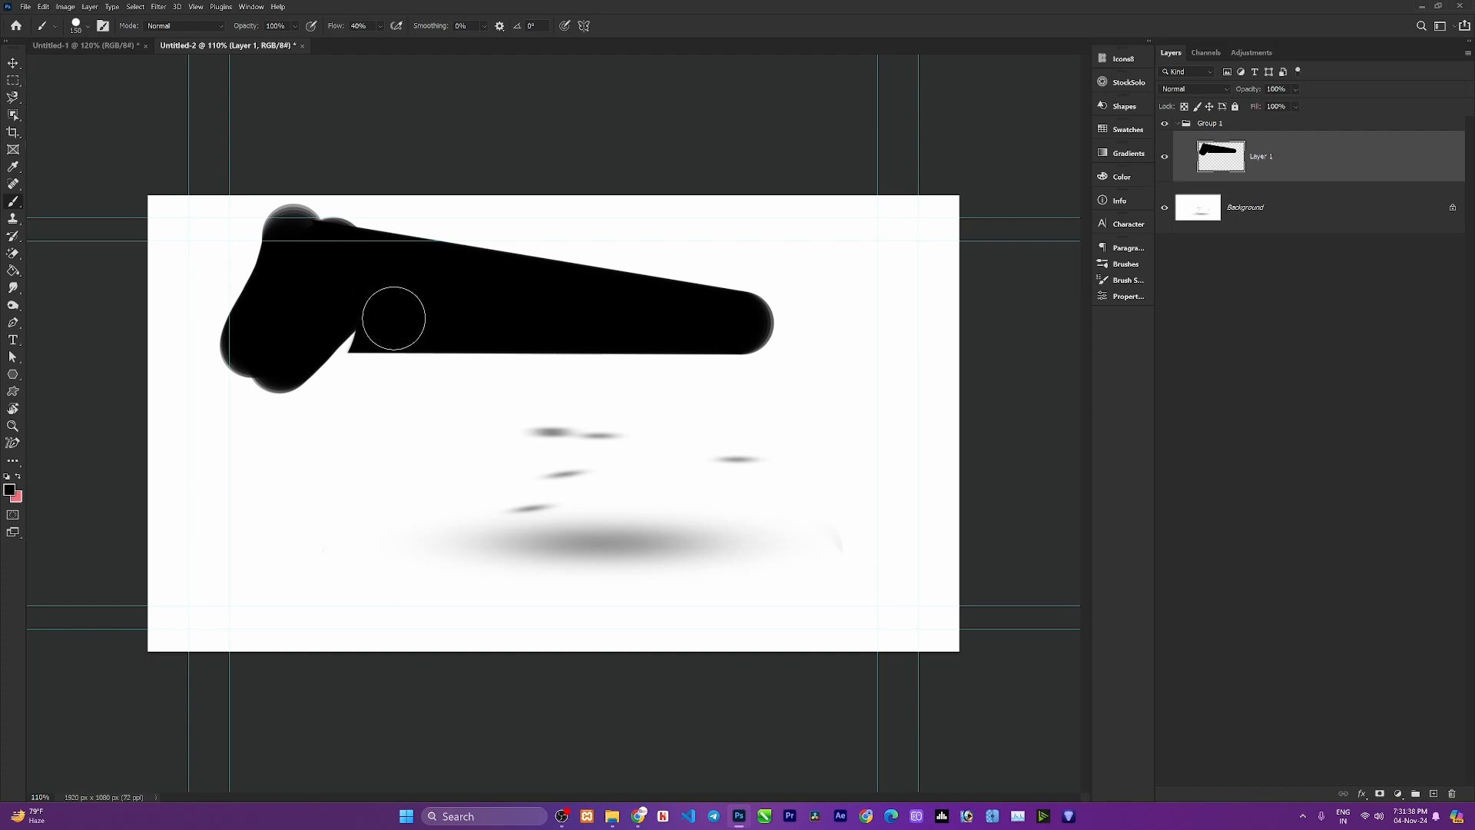
Open the Brush Settings panel at the Brush Tip Shape section.
{"action": "left_click", "coordinate": [252, 8]}
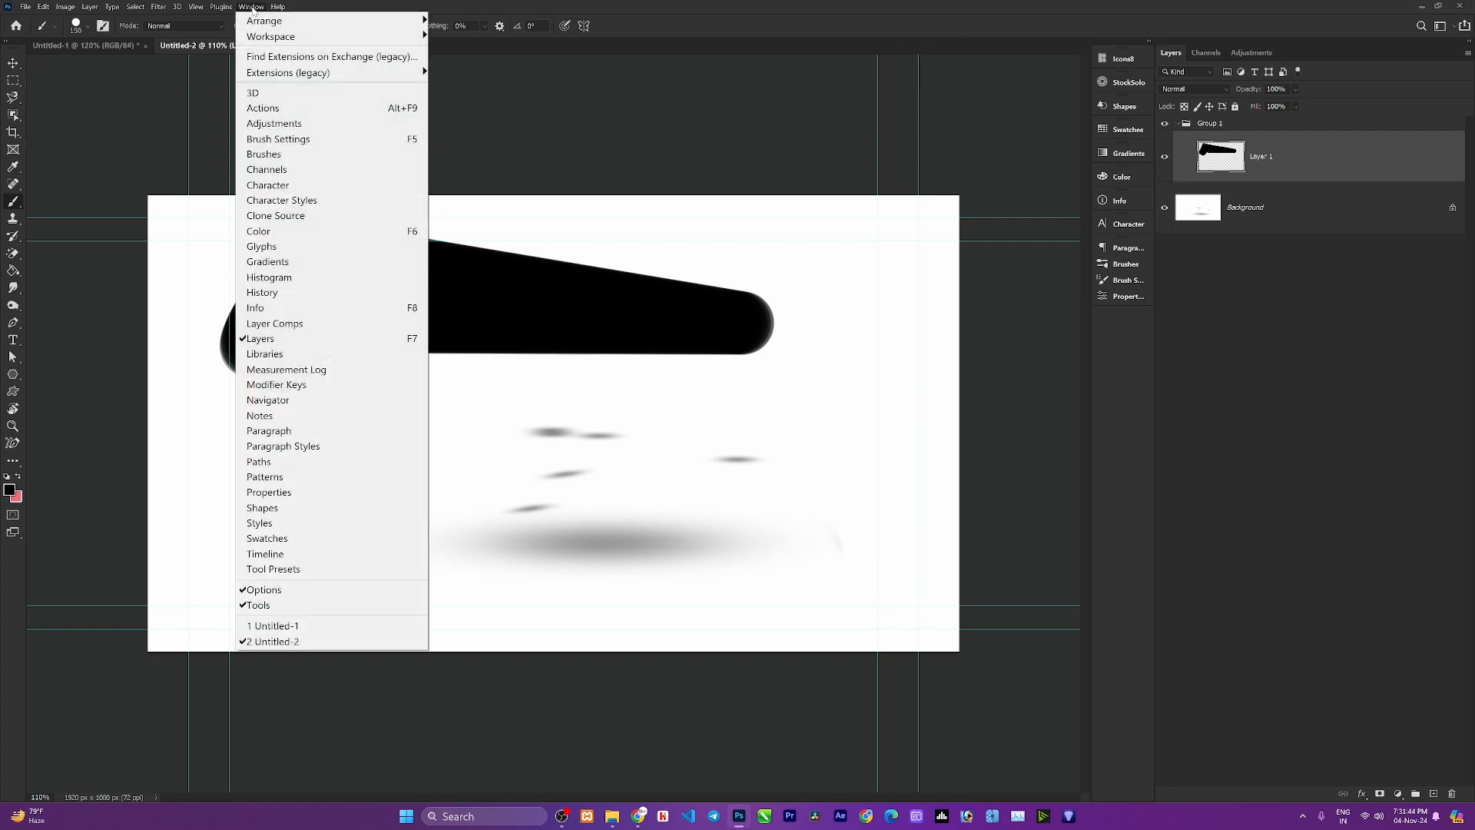
{"action": "left_click", "coordinate": [268, 139]}
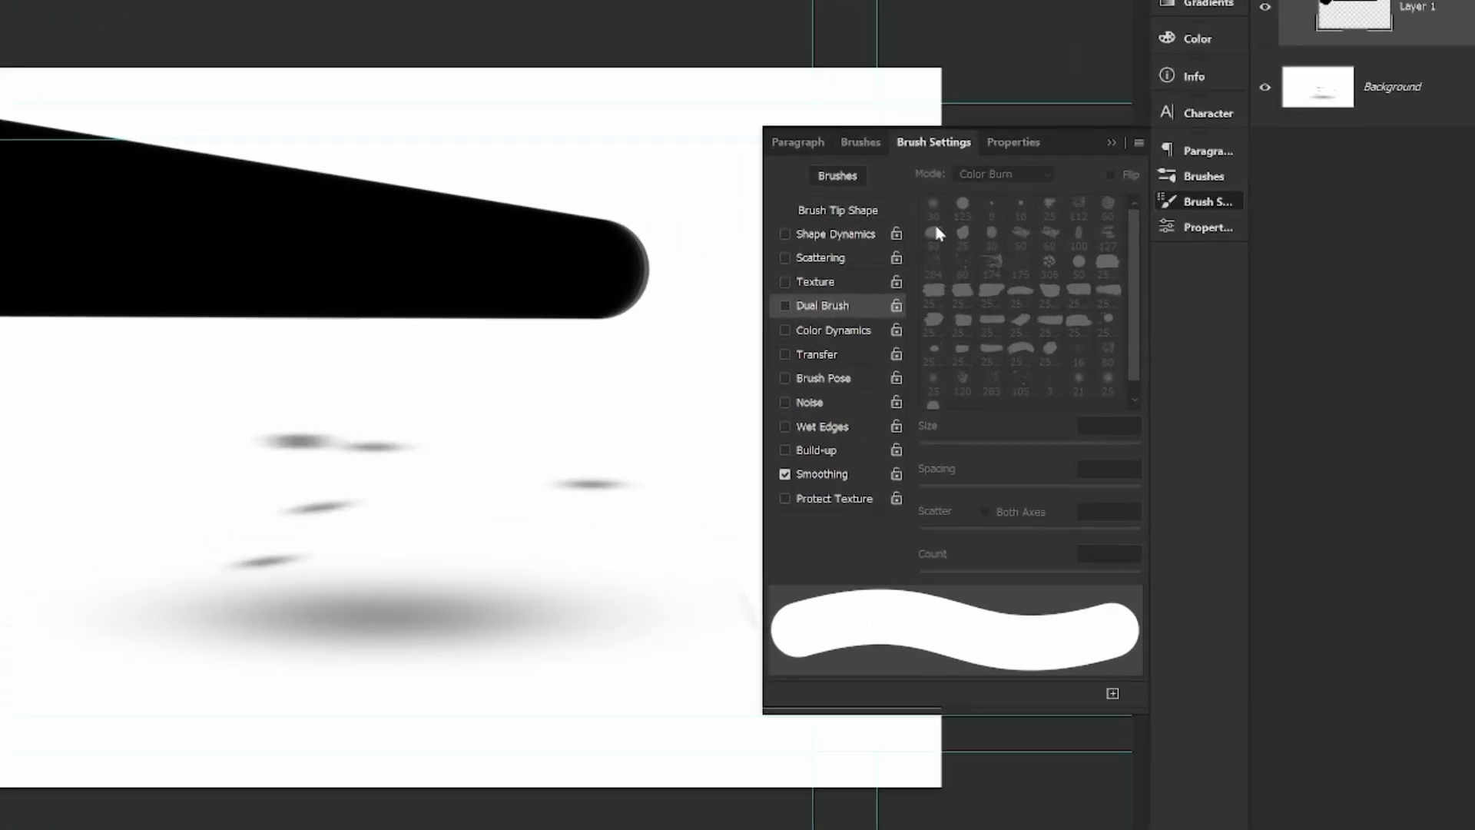
{"action": "left_click", "coordinate": [841, 212]}
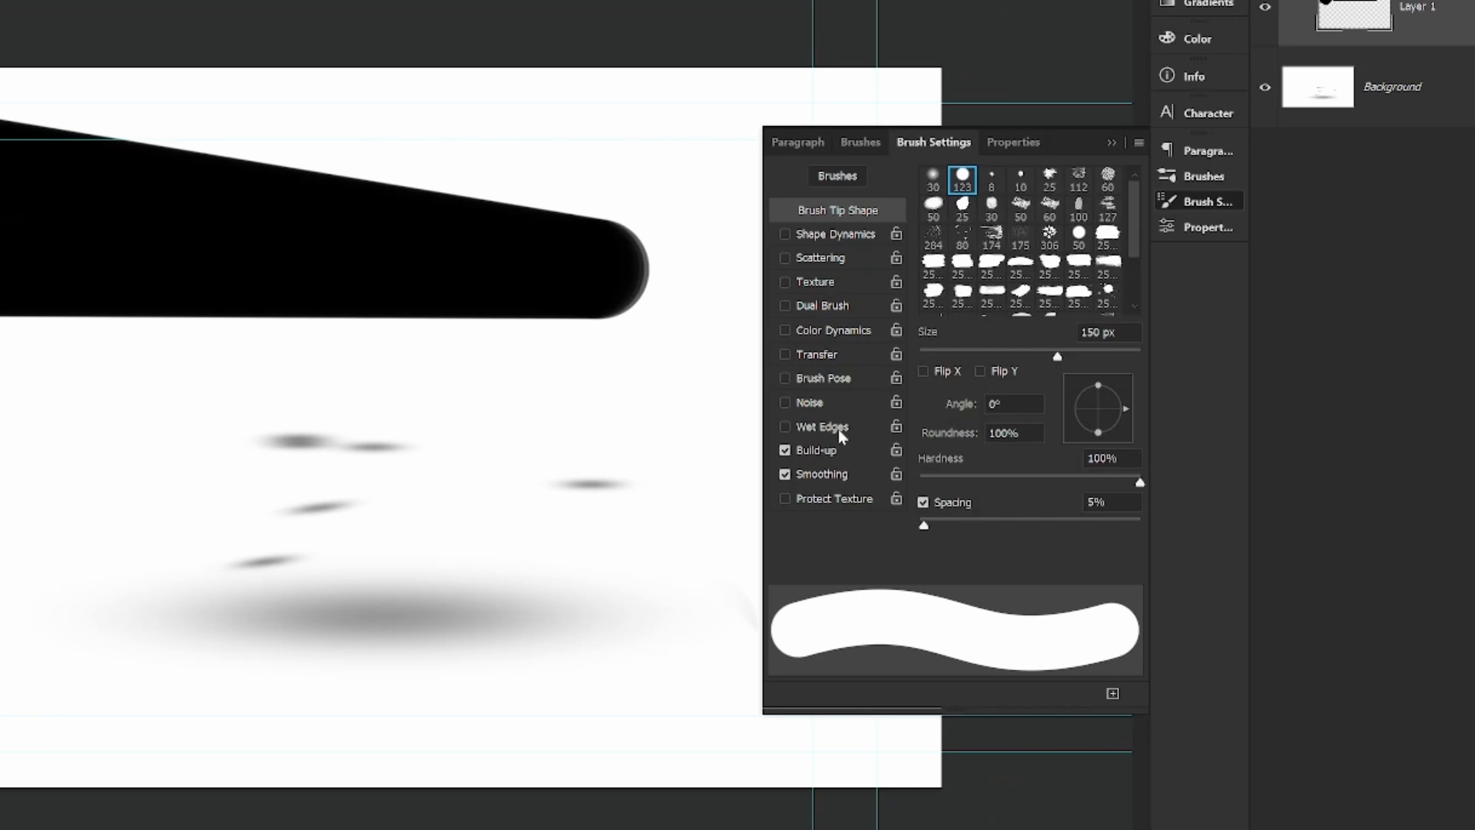
Turn Wet Edges on and off again in the brush settings.
{"action": "left_click", "coordinate": [785, 427]}
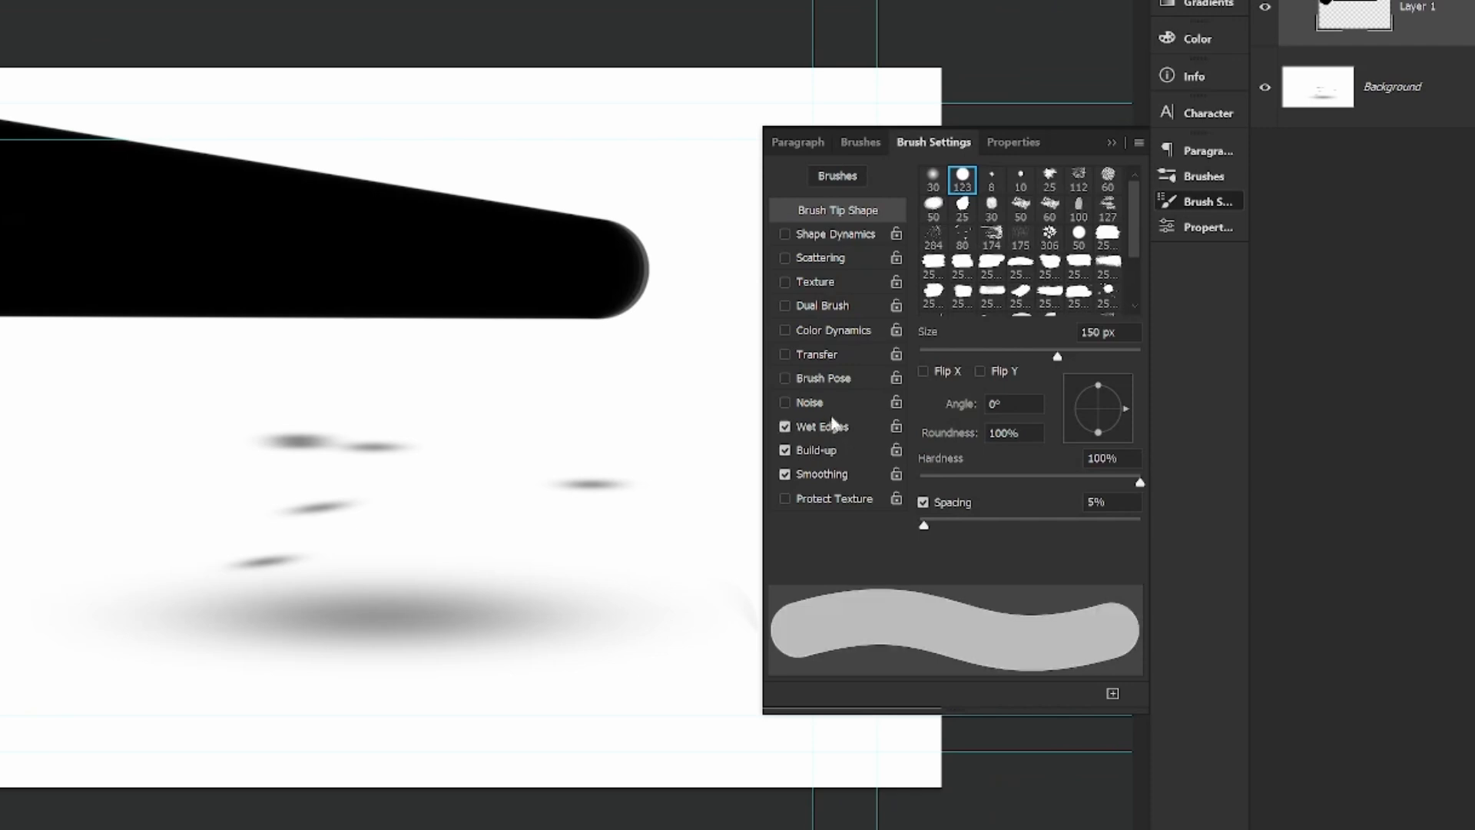
{"action": "left_click", "coordinate": [785, 427]}
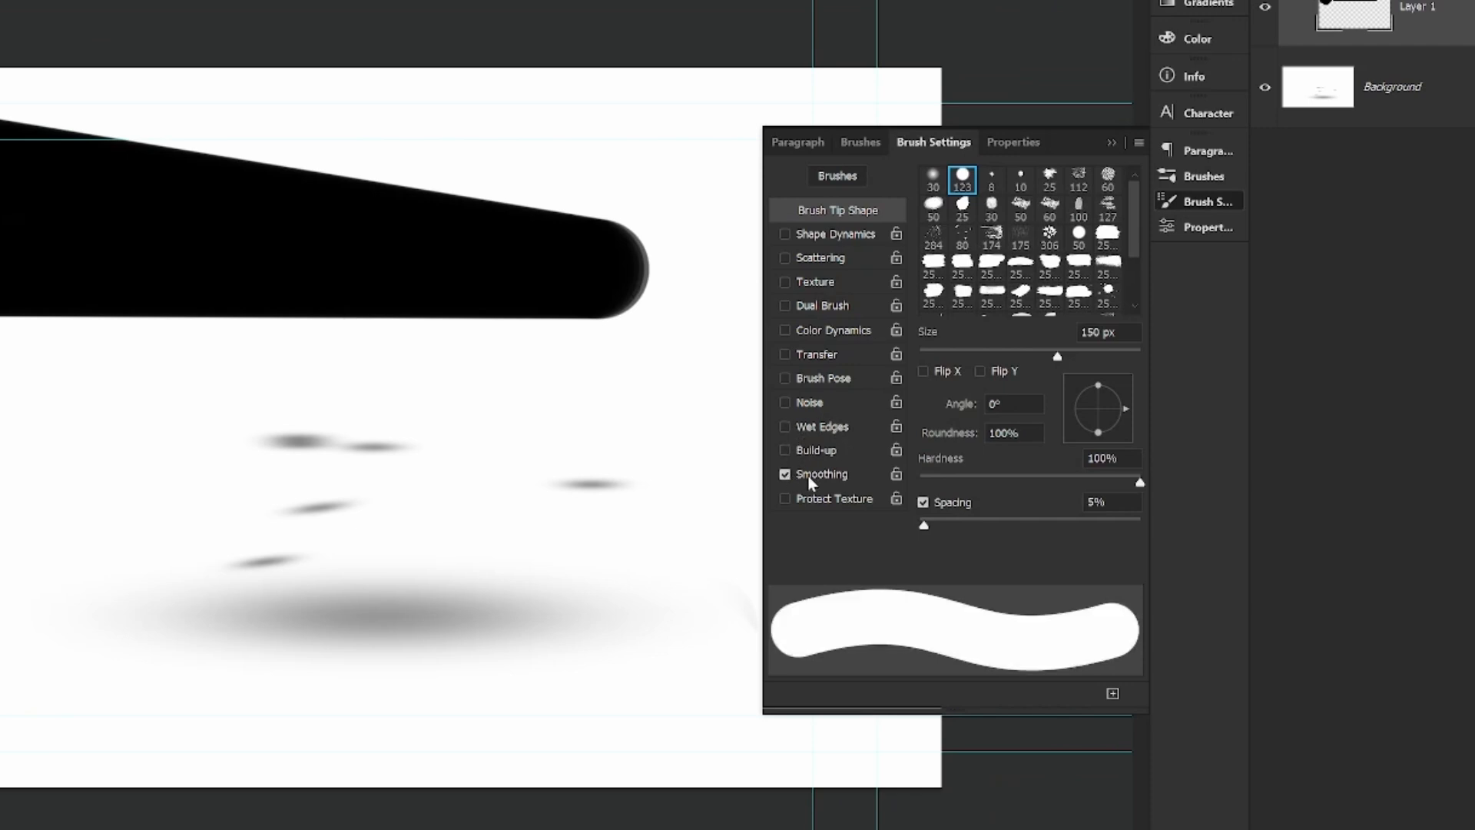
{"action": "scroll", "coordinate": [1006, 296], "scroll_direction": "down", "scroll_amount": 1}
{"action": "scroll", "coordinate": [1007, 296], "scroll_direction": "up", "scroll_amount": 1}
{"action": "mouse_move", "coordinate": [561, 818]}
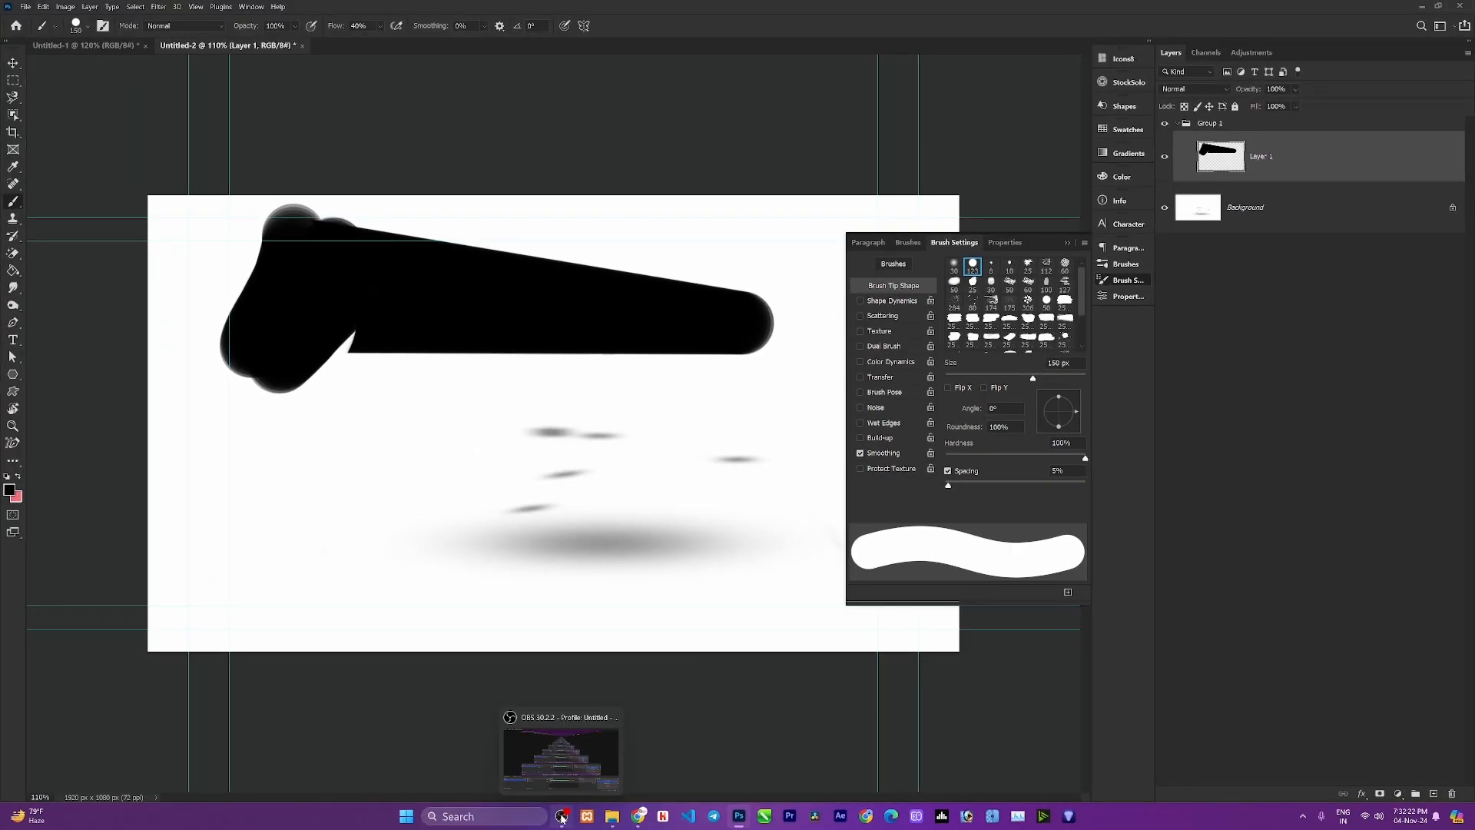